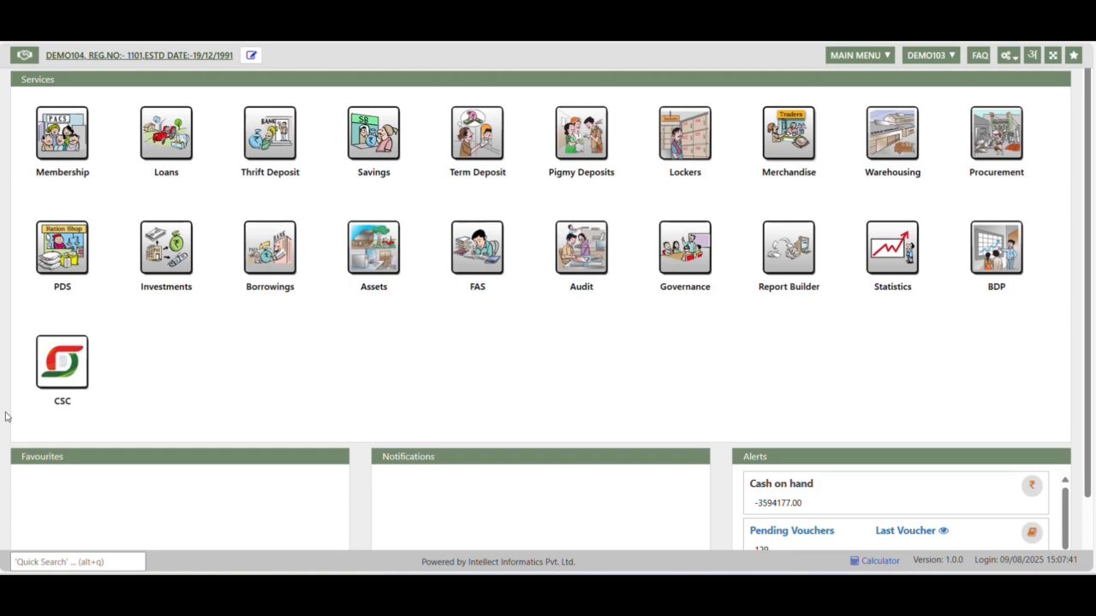
Open the Merchandise purchase form for the godown B- PACs Dhana jiavana
click(781, 147)
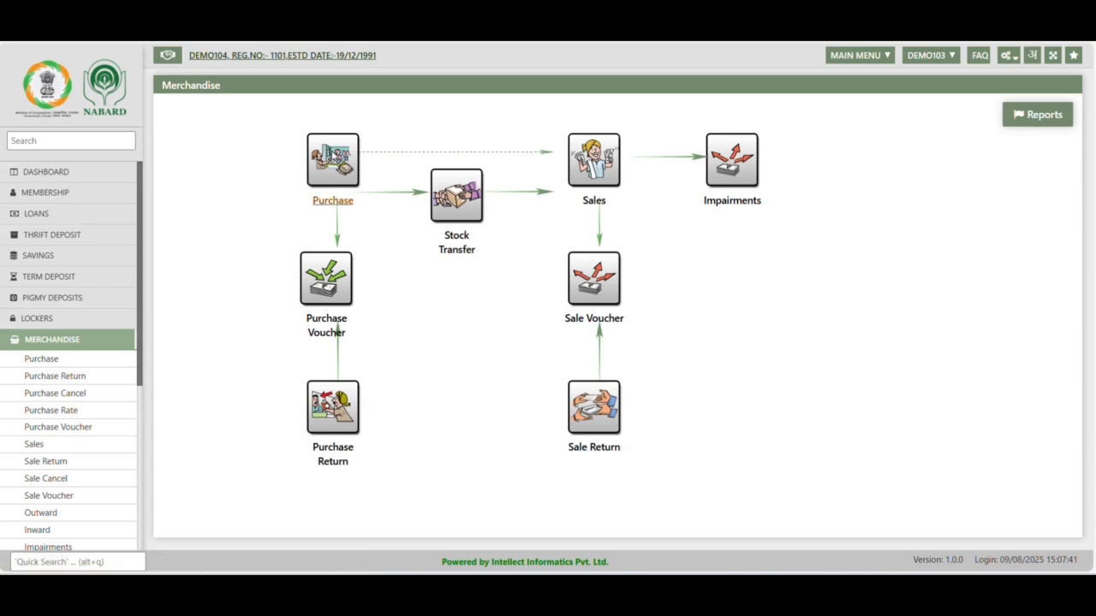
click(333, 156)
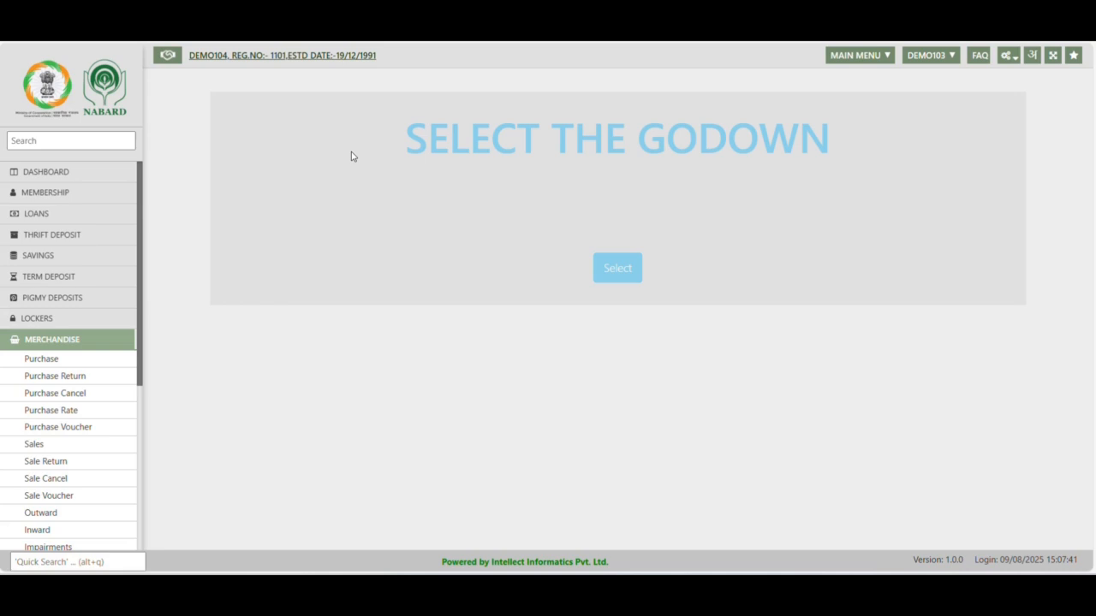
click(618, 269)
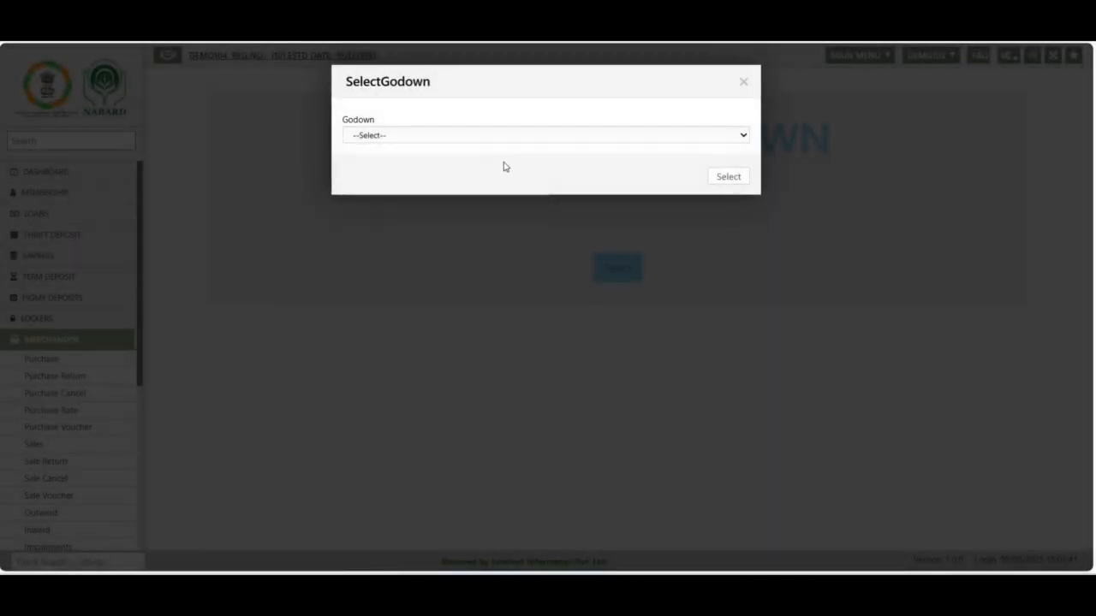
click(471, 134)
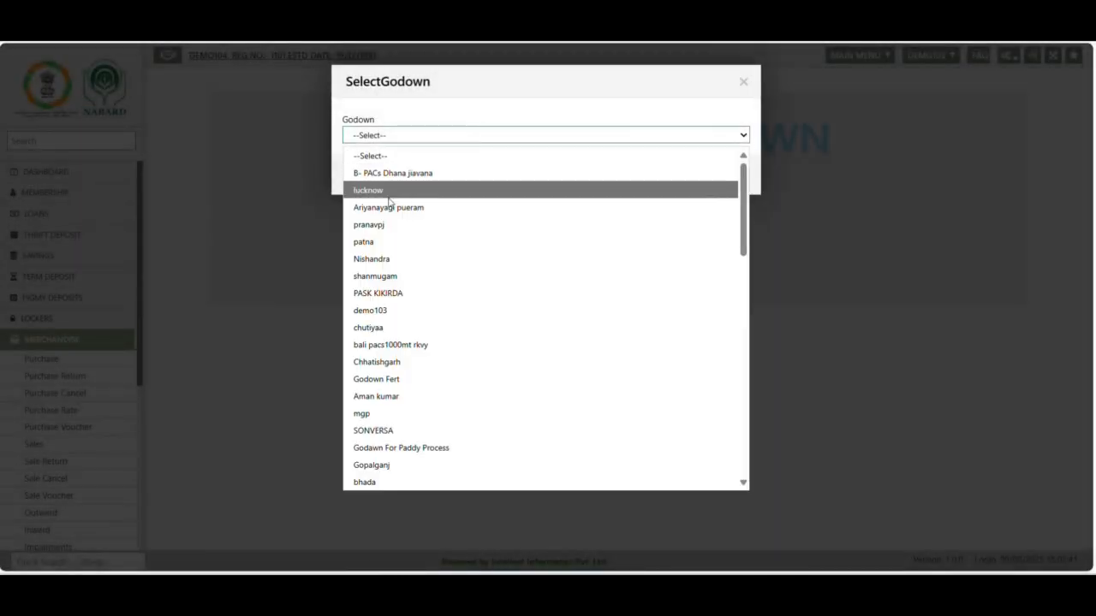
click(427, 173)
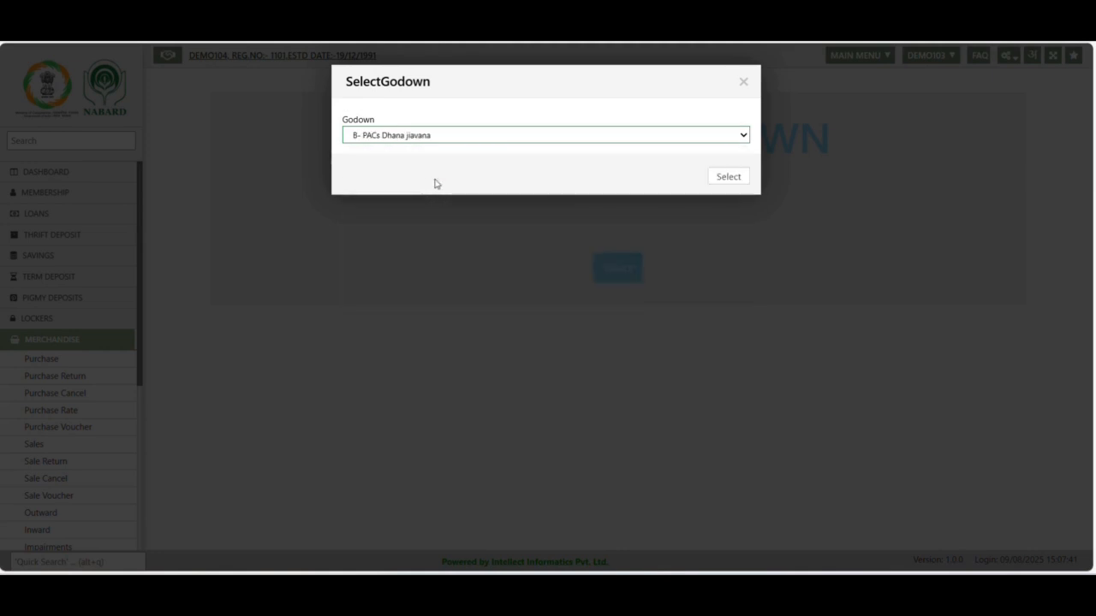
click(728, 178)
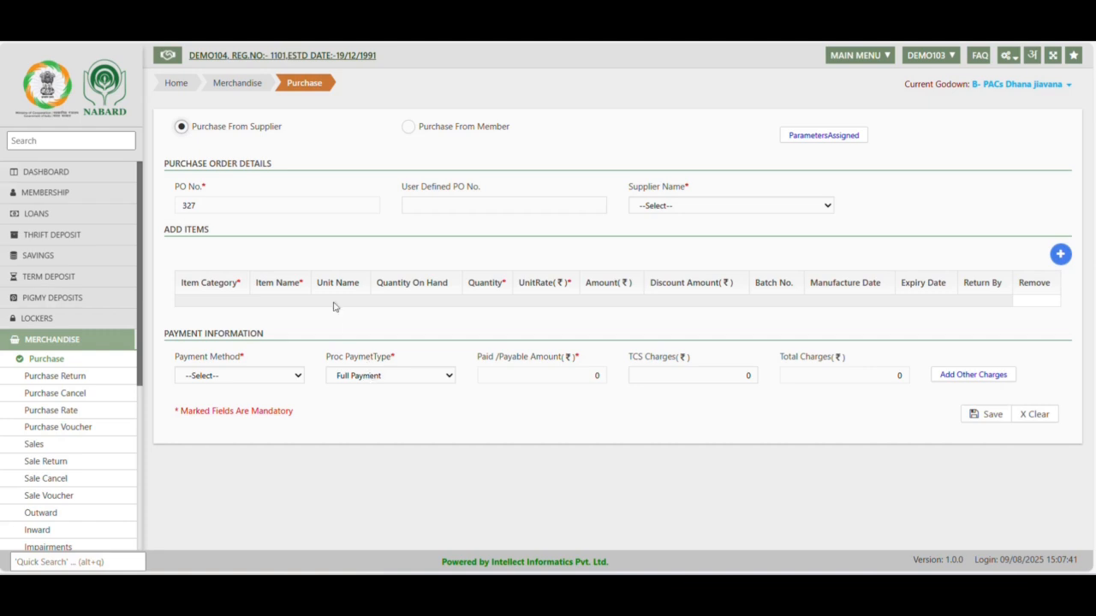
Choose IFCO as the supplier of the purchase order
click(673, 205)
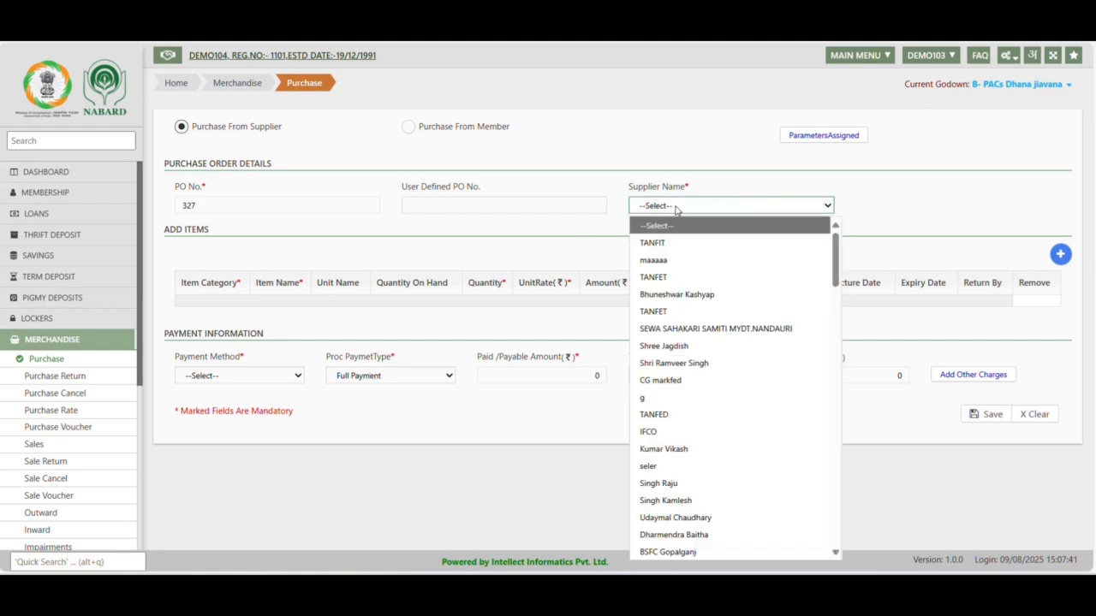
scroll(711, 483, down, 1)
scroll(711, 483, down, 15)
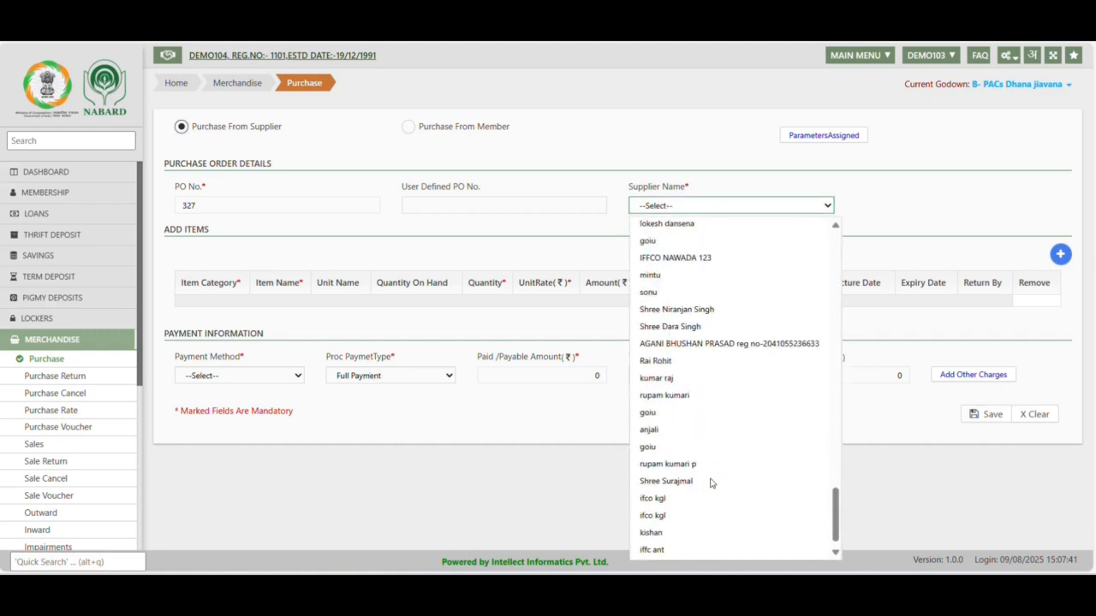
scroll(710, 483, up, 5)
scroll(711, 484, up, 8)
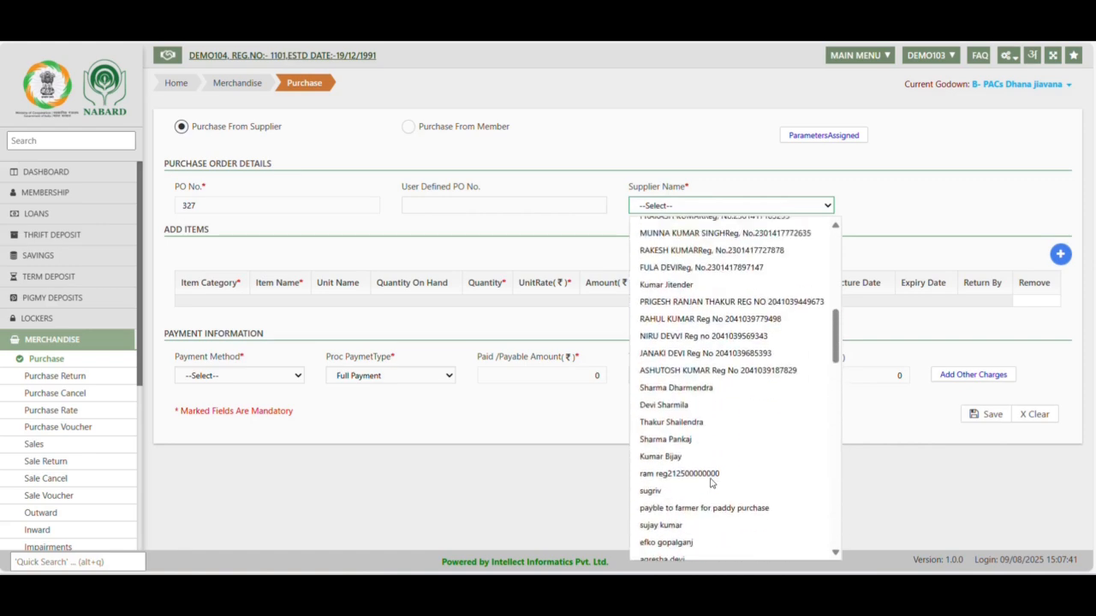
scroll(698, 291, up, 5)
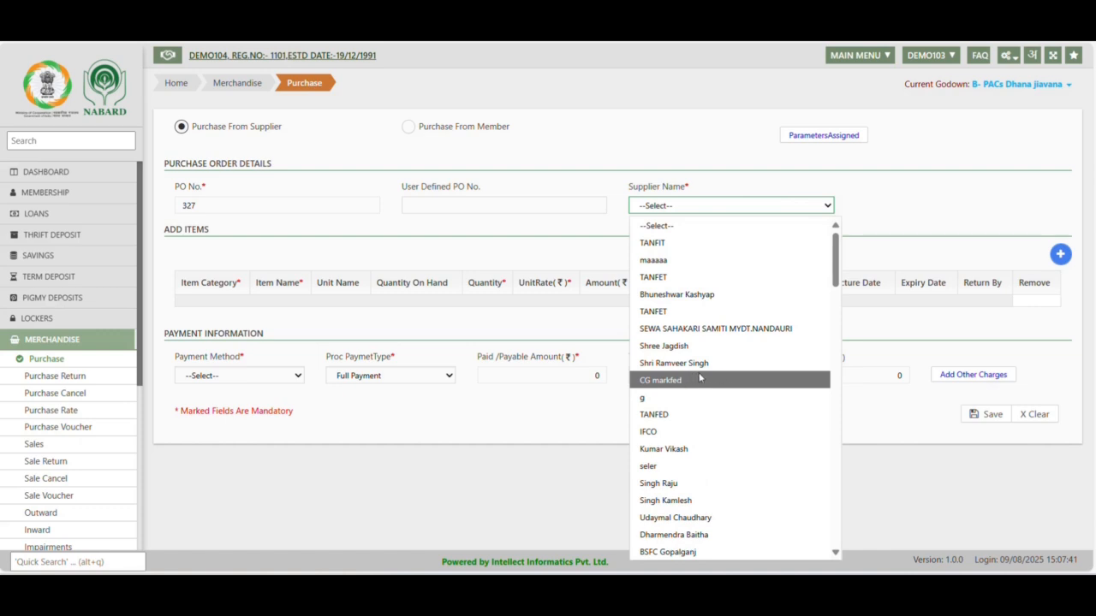
click(660, 433)
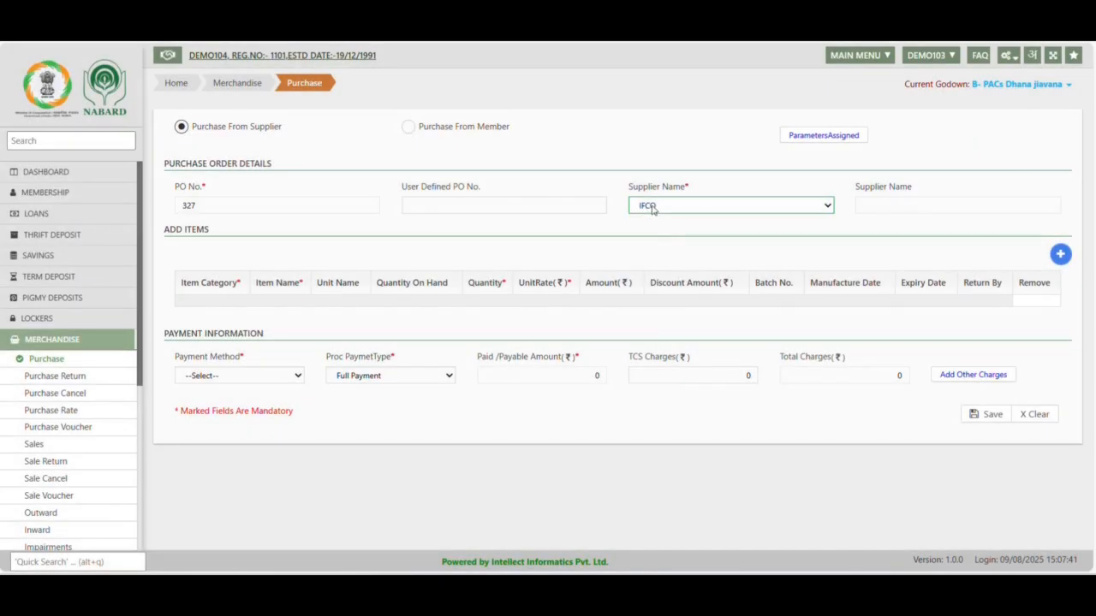
Add an item row to the purchase with category Fertilizers and item SSP Powder
click(1060, 255)
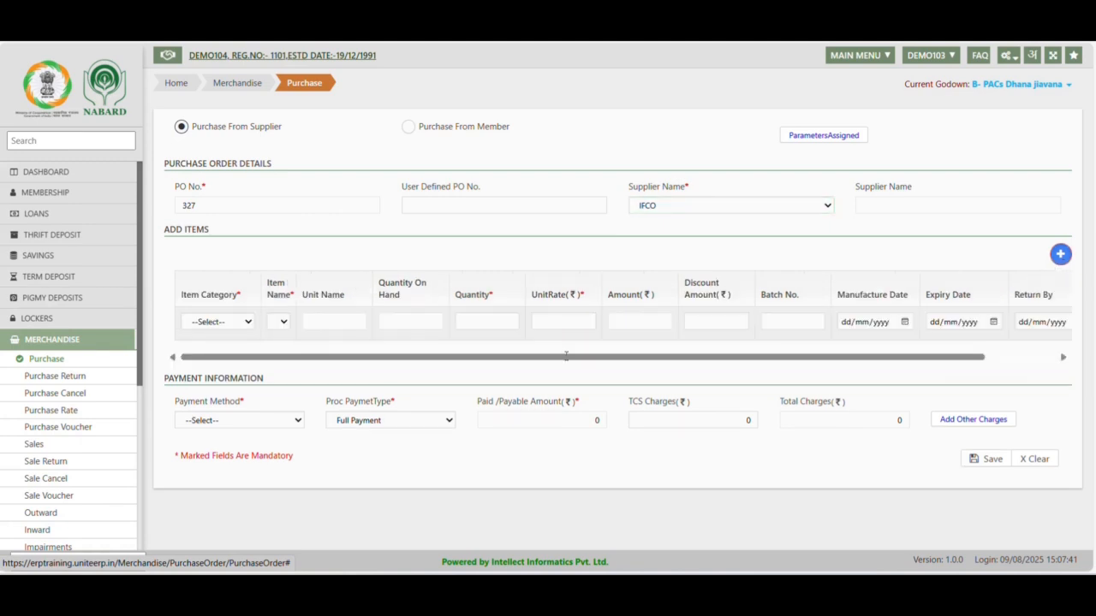
click(219, 329)
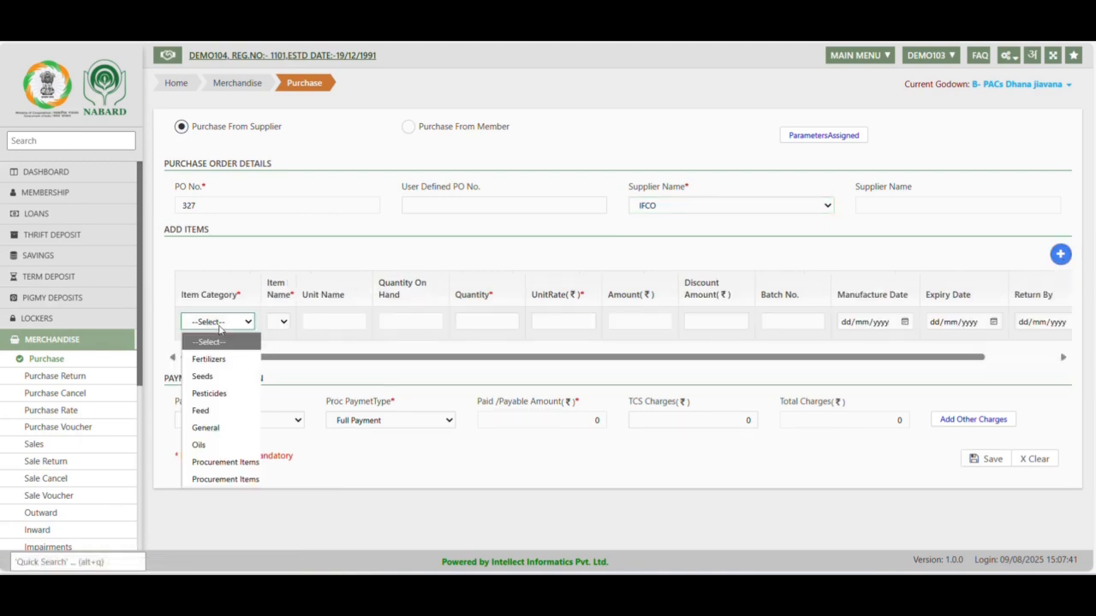
click(221, 359)
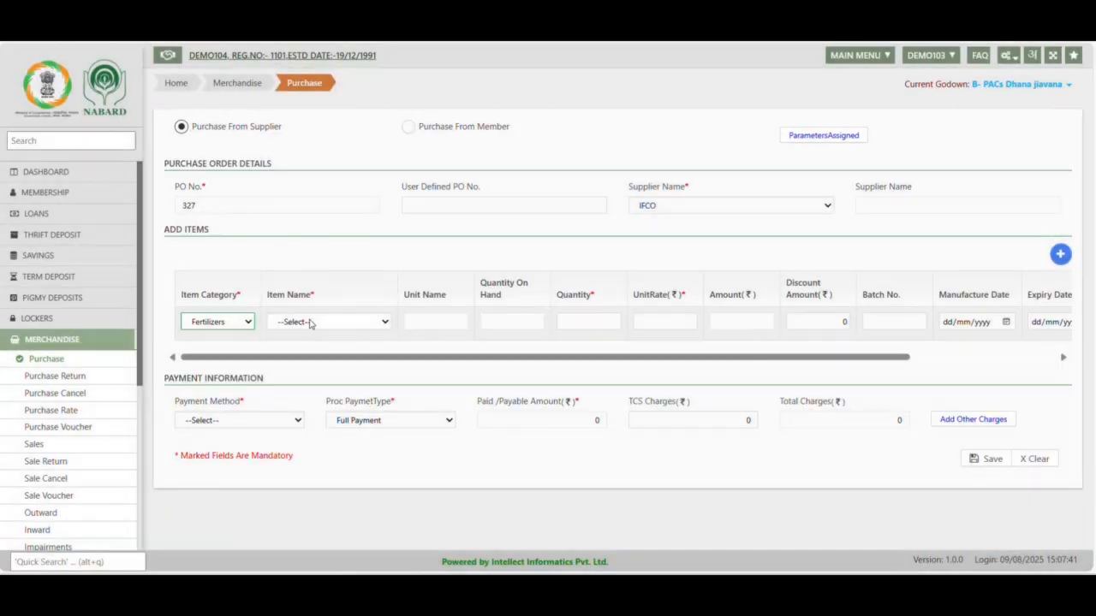
click(310, 323)
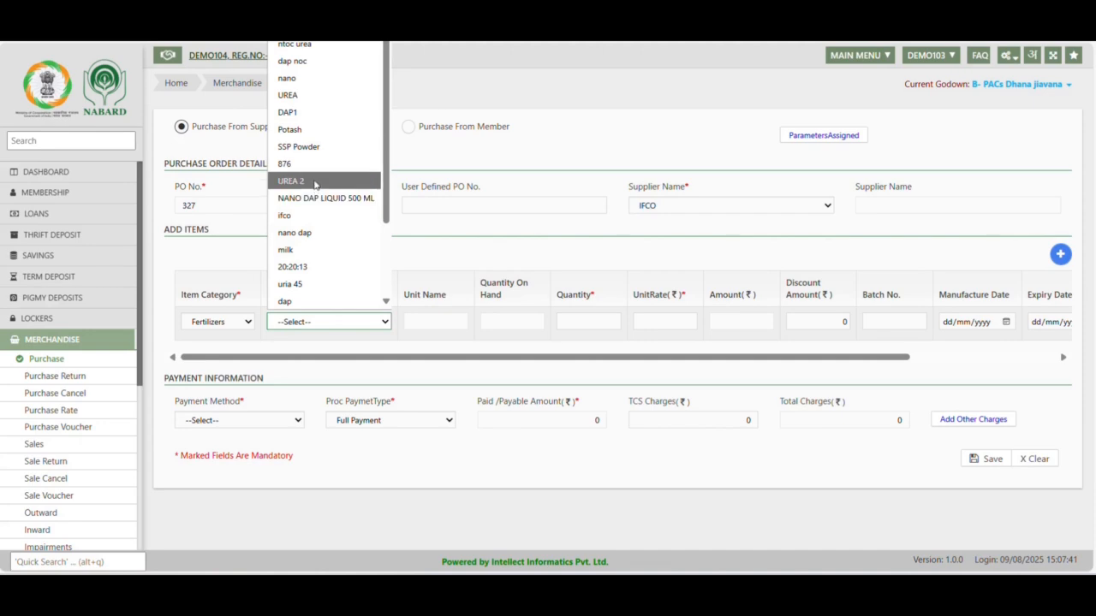
click(306, 146)
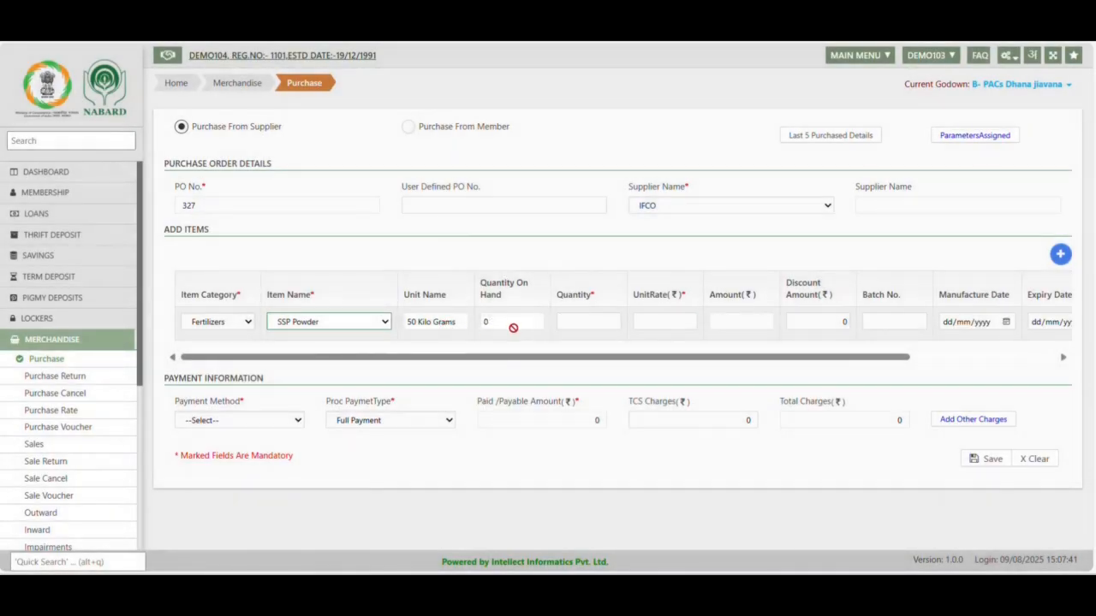
Set the SSP Powder row's quantity to 1000 and its unit rate to 475
click(589, 320)
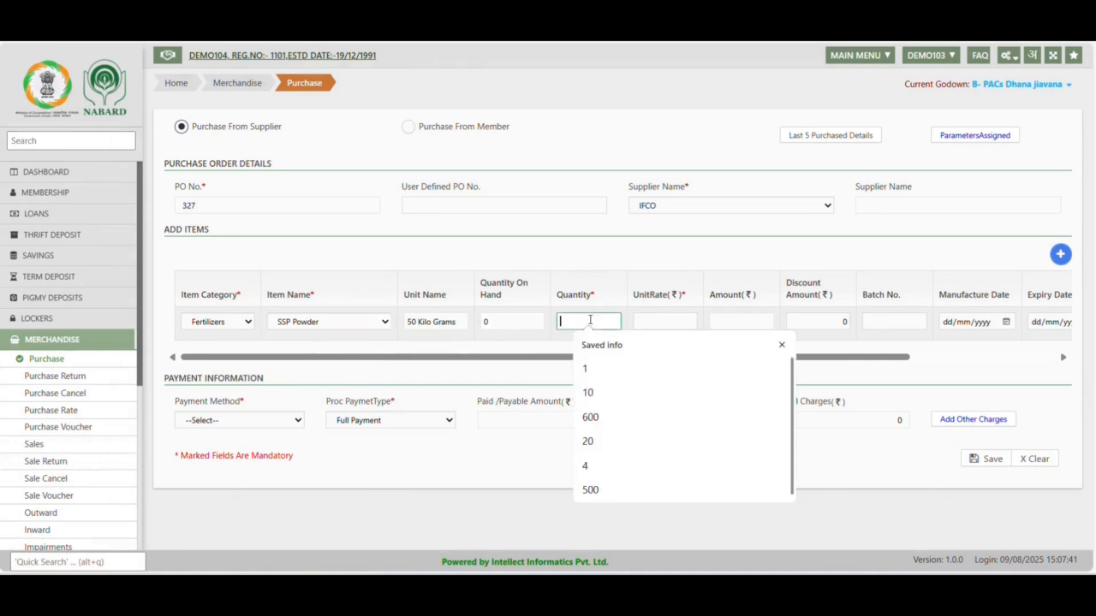
text(1000)
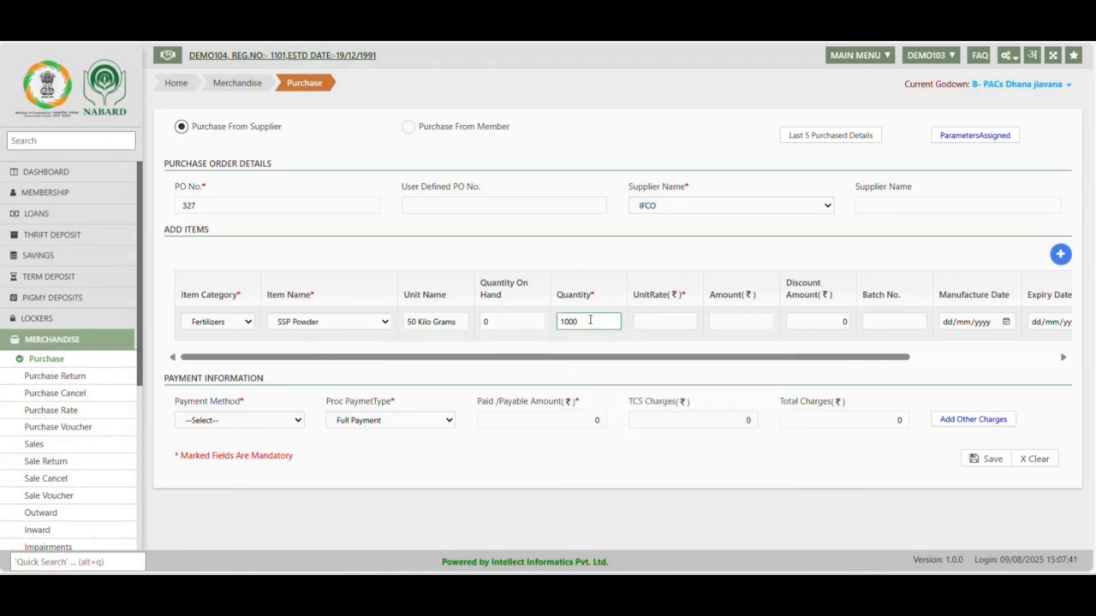
click(588, 456)
click(670, 318)
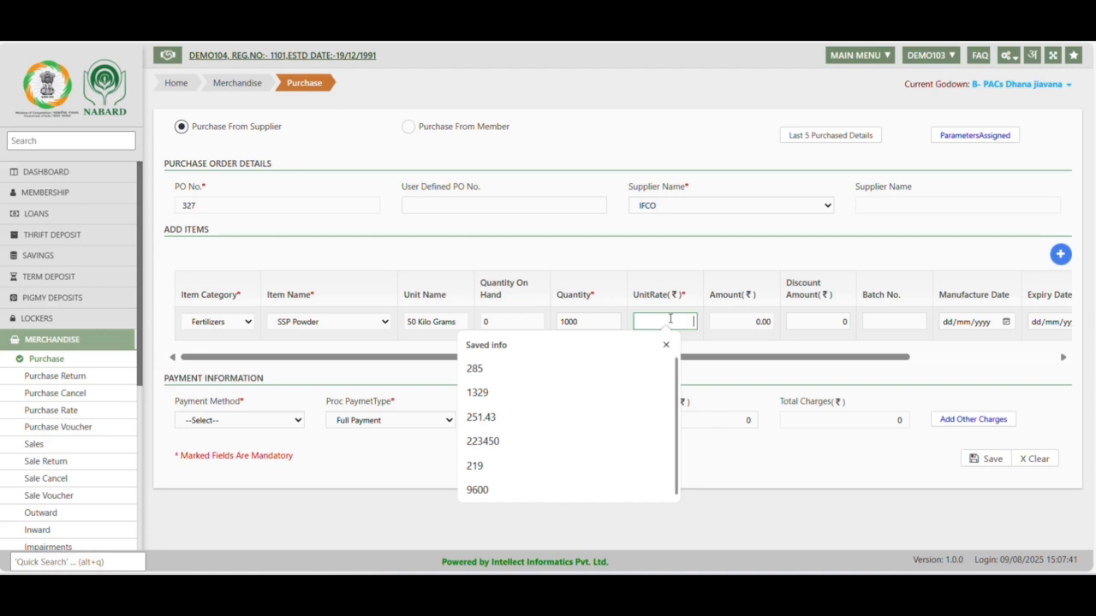
text(475)
click(667, 489)
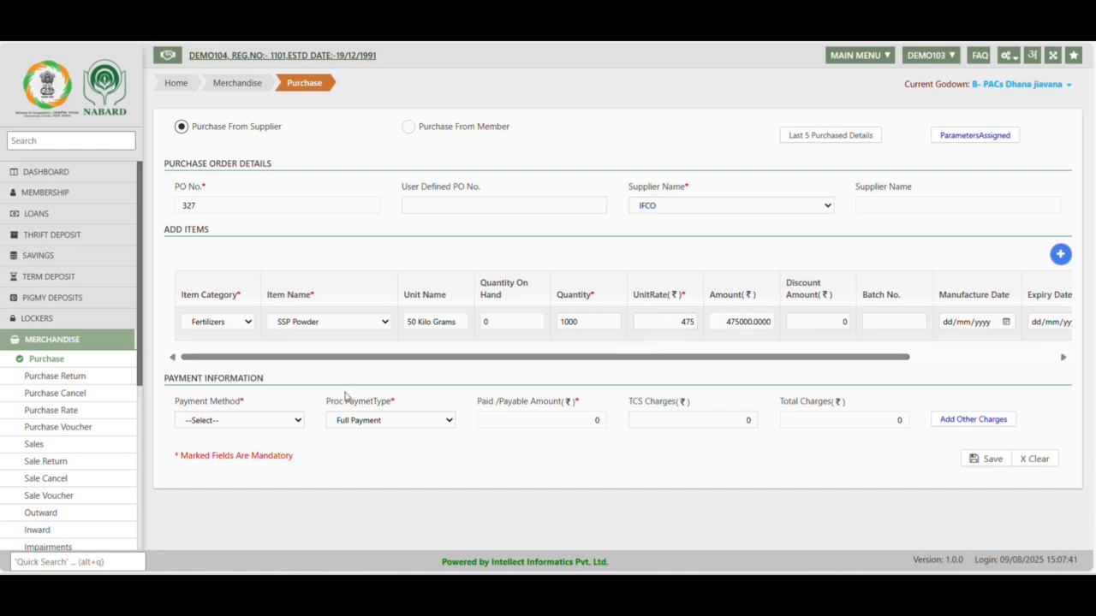
Set the purchase's payment method to Credit and enter TCS charges of 1000
click(271, 423)
click(227, 476)
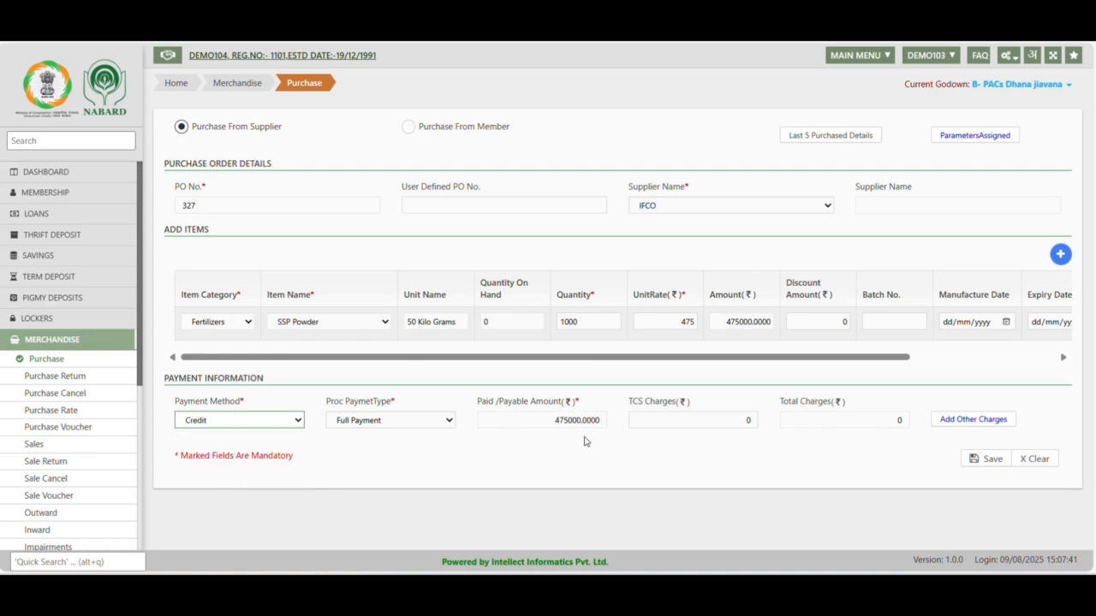
double_click(555, 420)
click(721, 439)
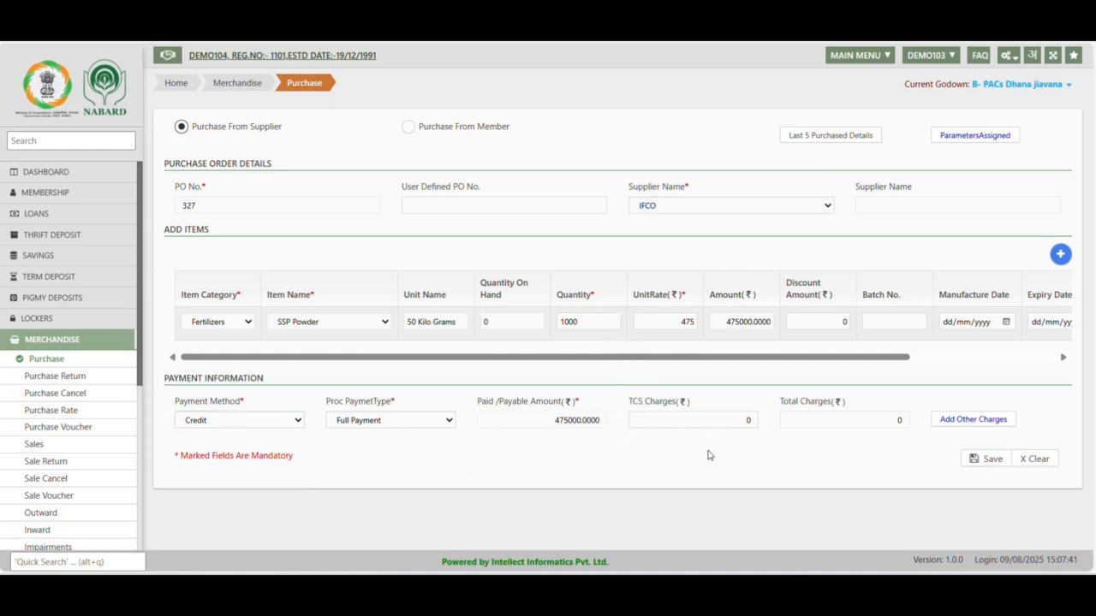
click(747, 419)
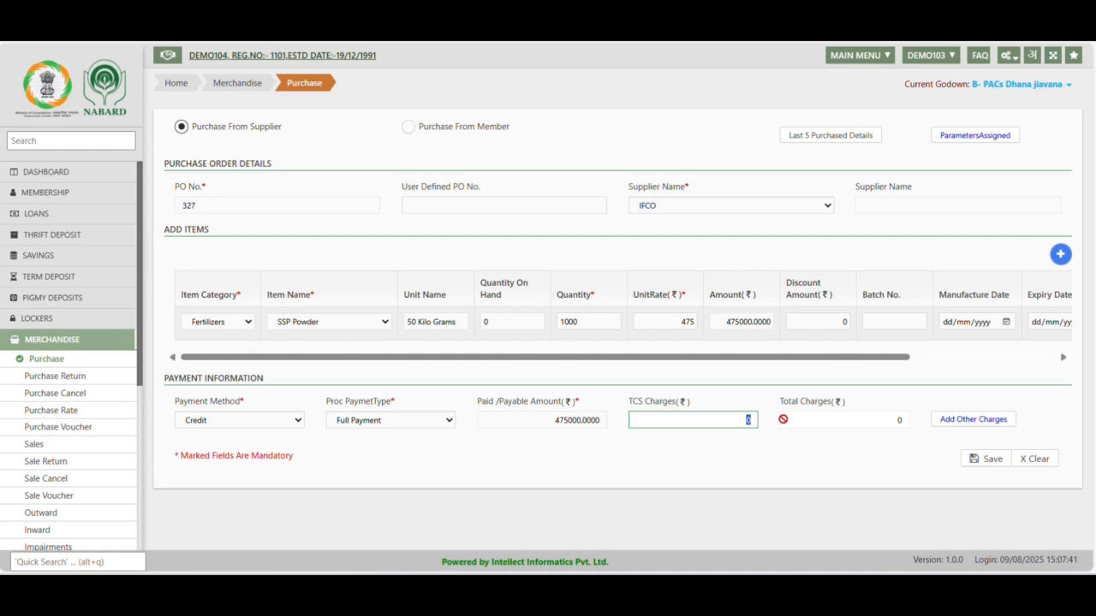
text(1000)
click(787, 454)
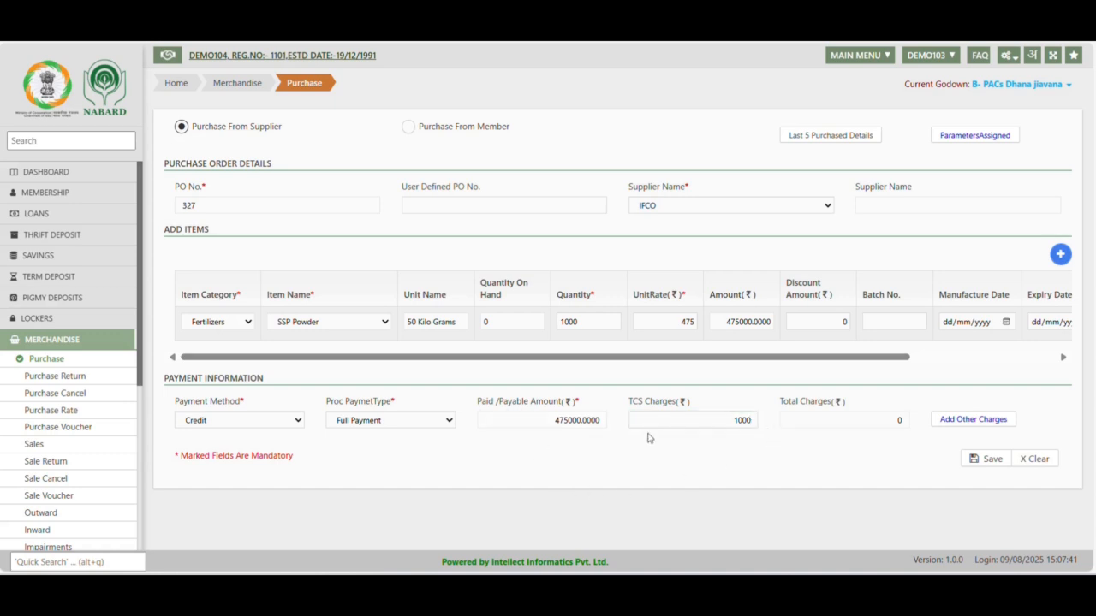
Save the purchase and confirm it after checking the quantity, TCS charges and total amounts in the Purchase Confirmation
click(984, 460)
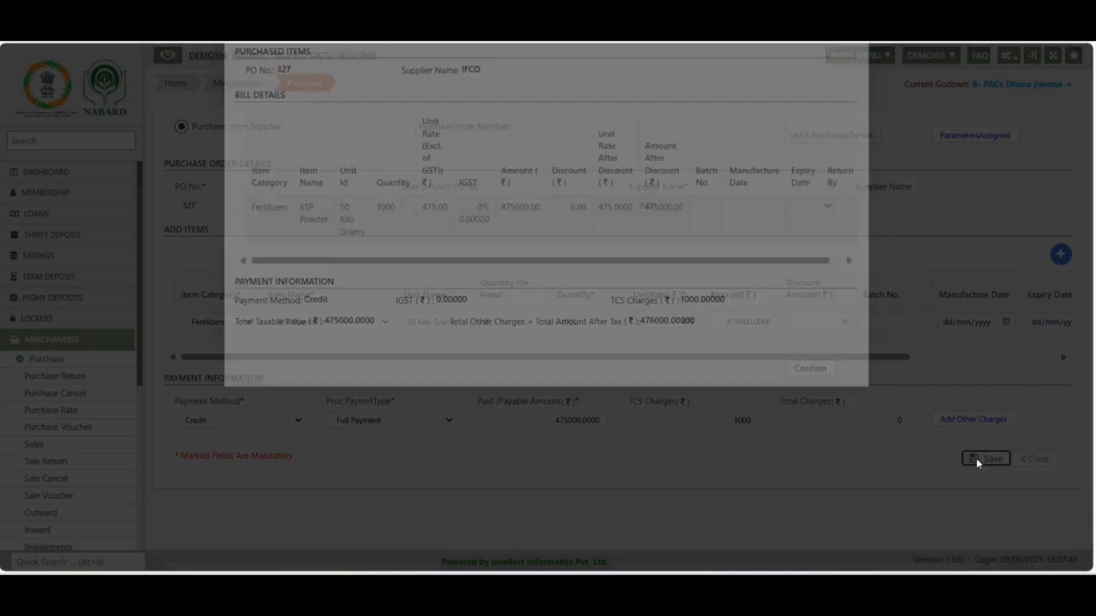
drag(639, 396, 691, 401)
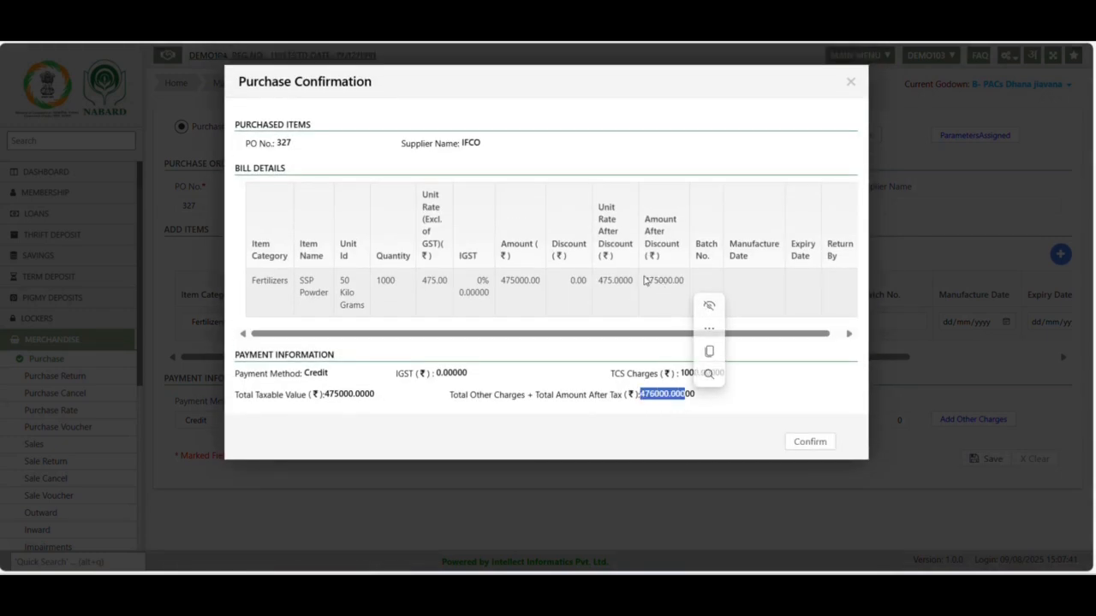
click(646, 281)
drag(646, 281, 699, 283)
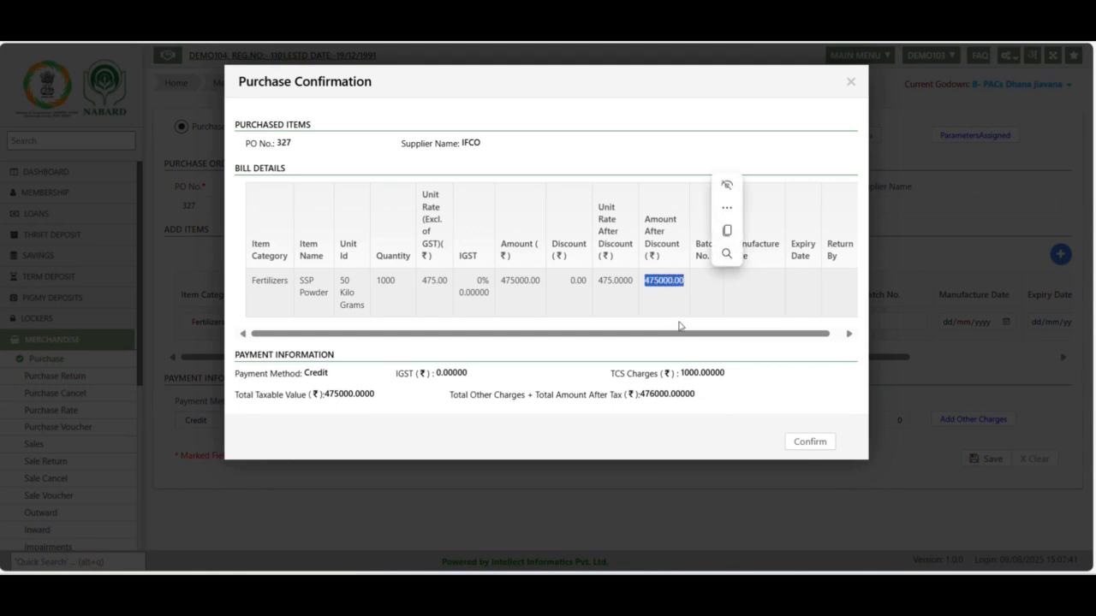
drag(674, 336, 837, 343)
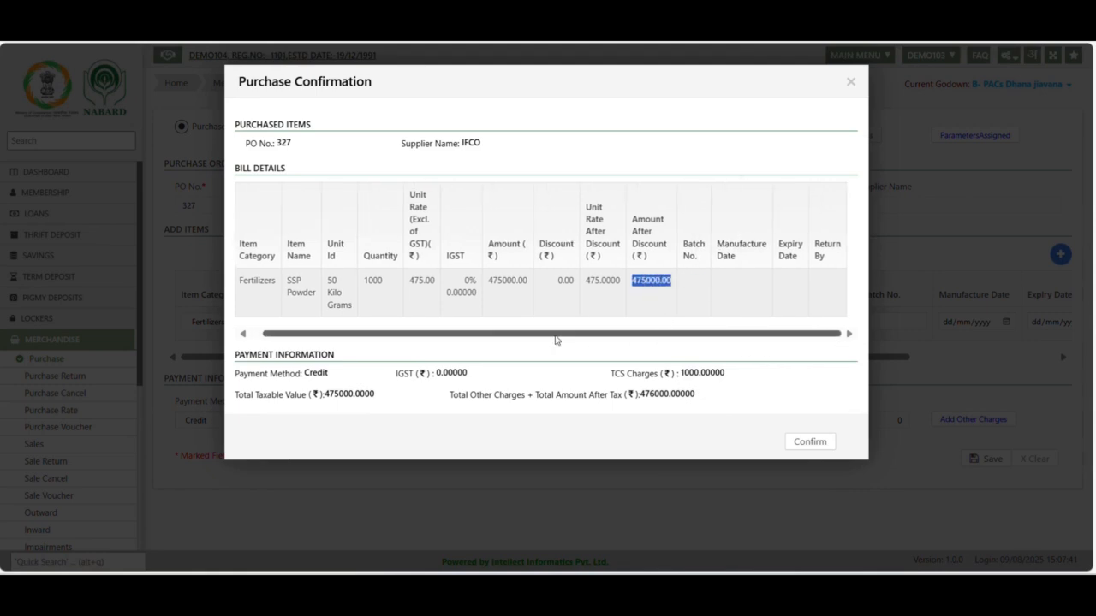
drag(364, 282, 414, 282)
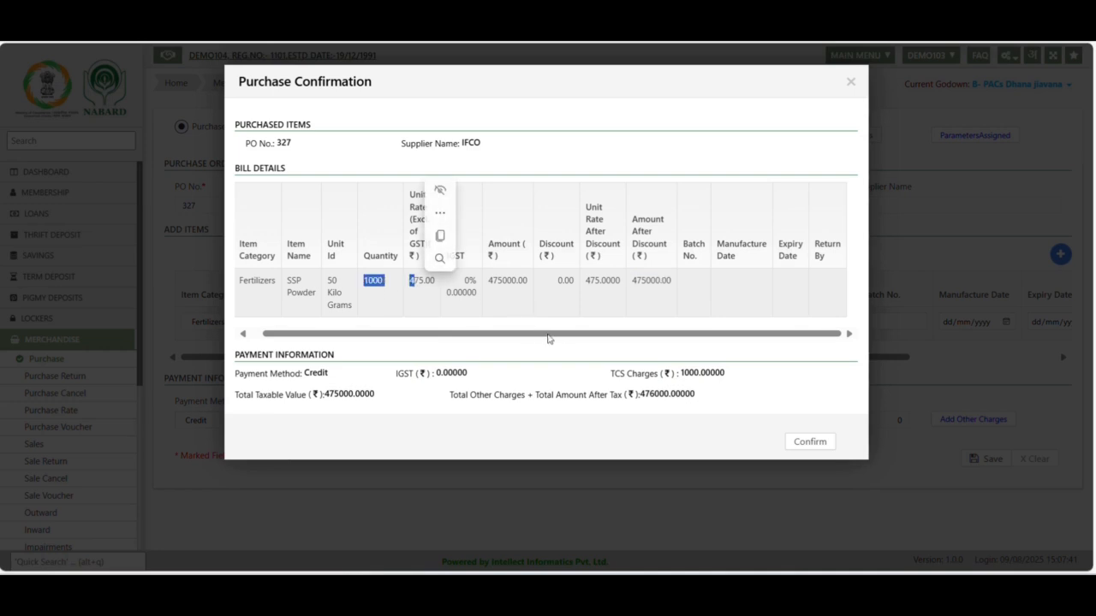
drag(611, 374, 733, 379)
drag(640, 394, 694, 394)
click(814, 444)
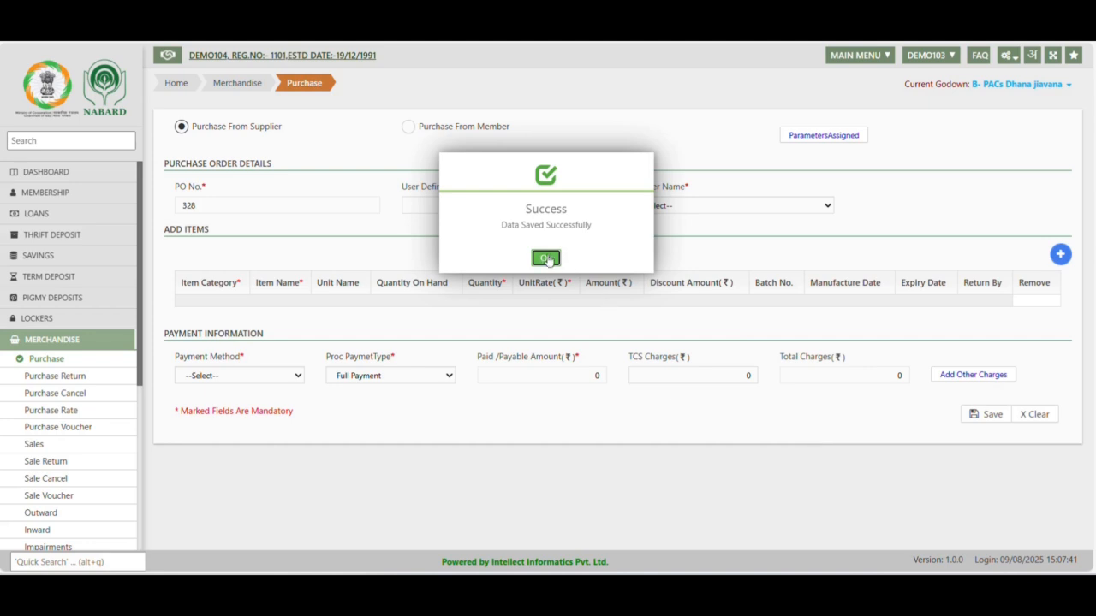
click(547, 257)
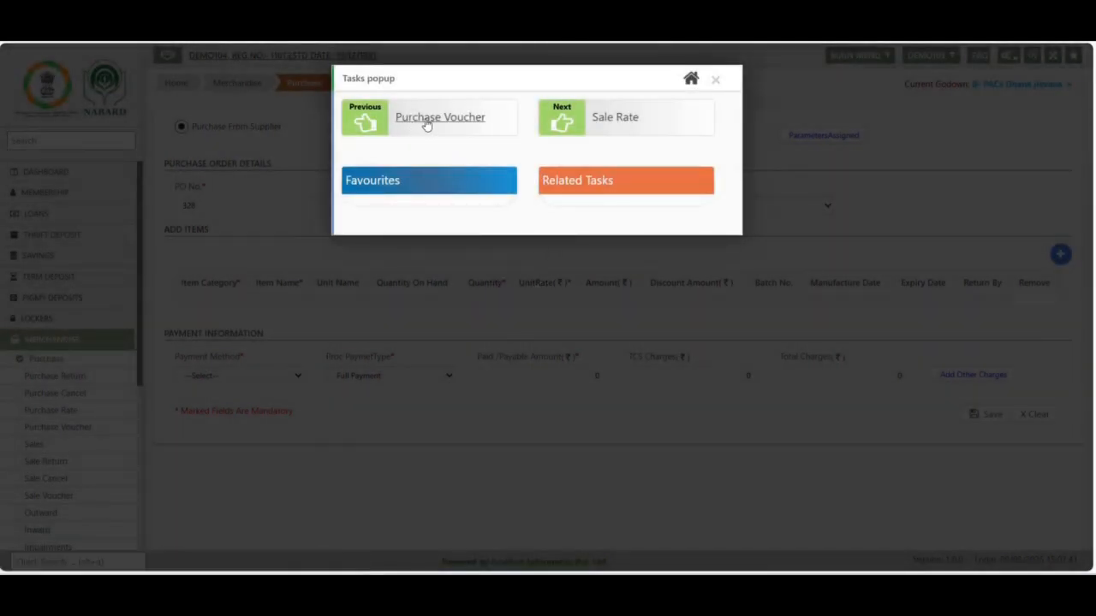
Open the Purchase Voucher form and set its godown to B- PACs Dhana jiavana and its payment method to Credit
click(427, 125)
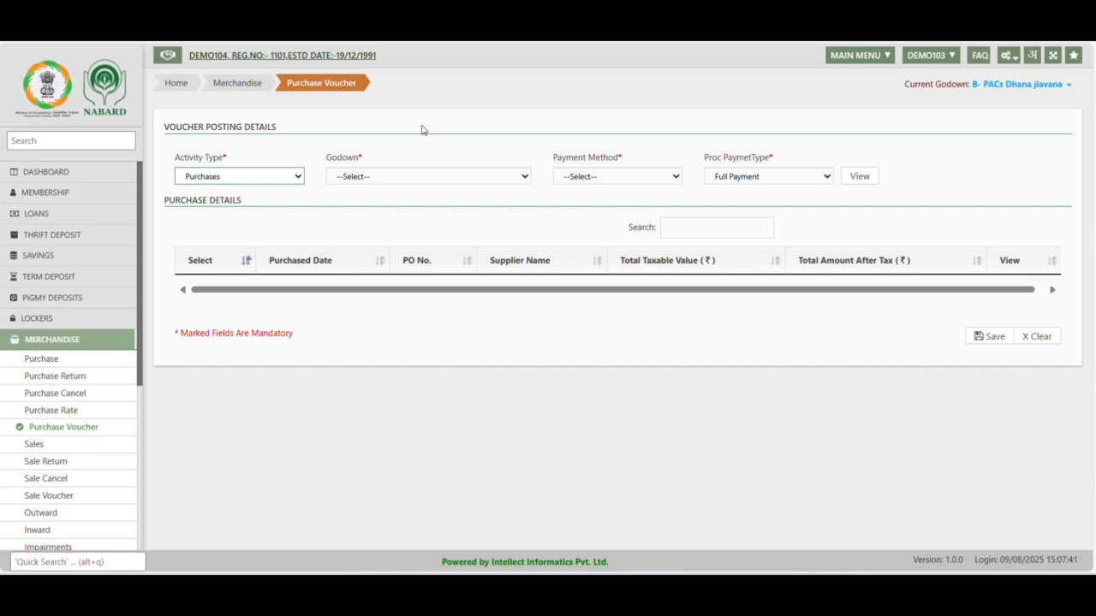
click(368, 180)
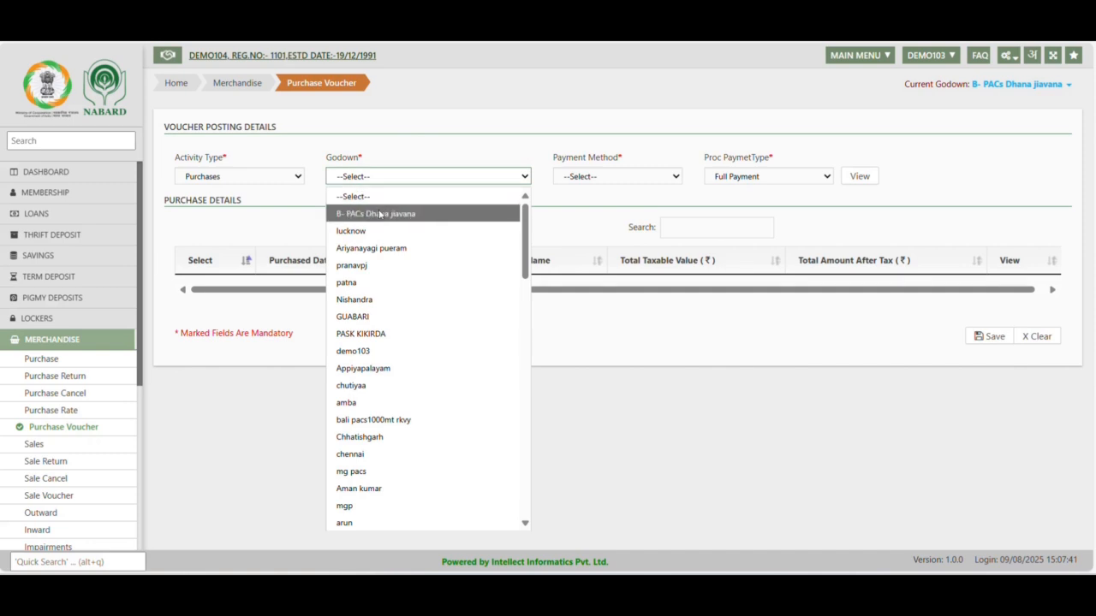
click(379, 215)
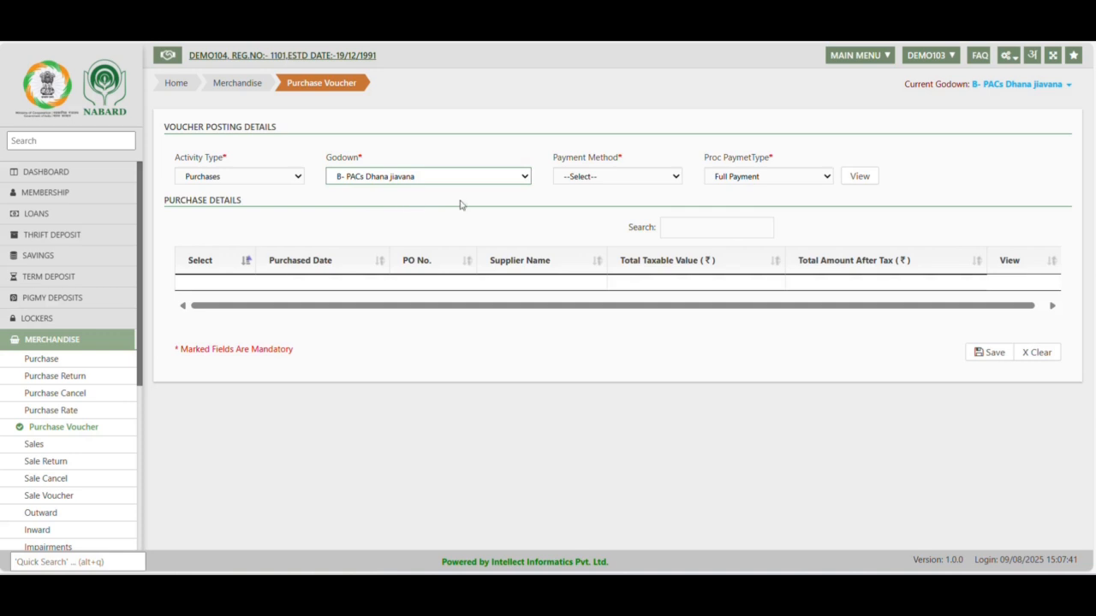
click(594, 180)
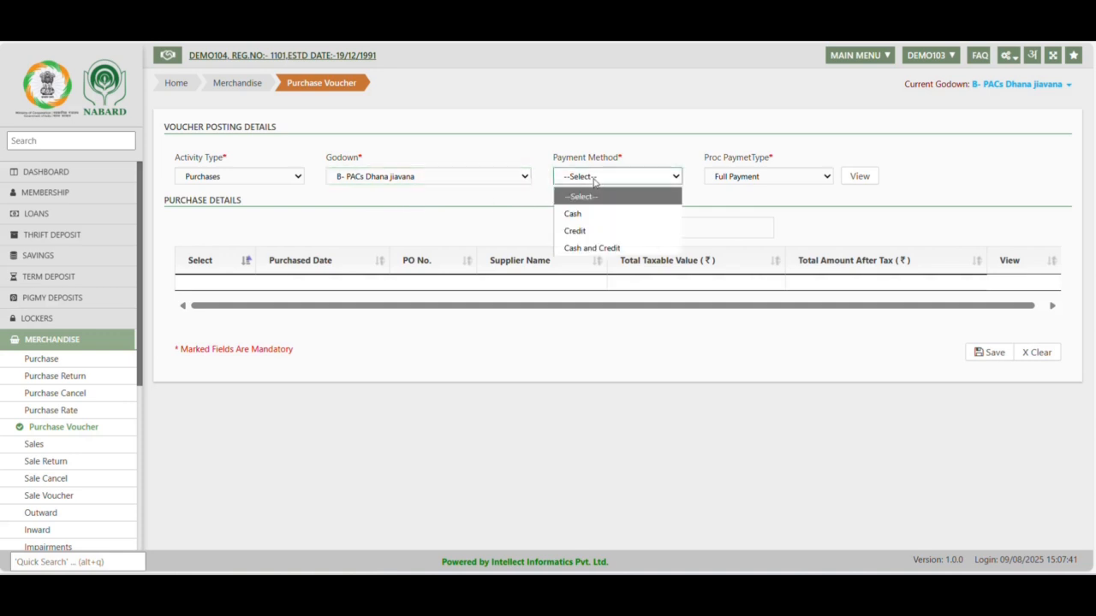
click(583, 231)
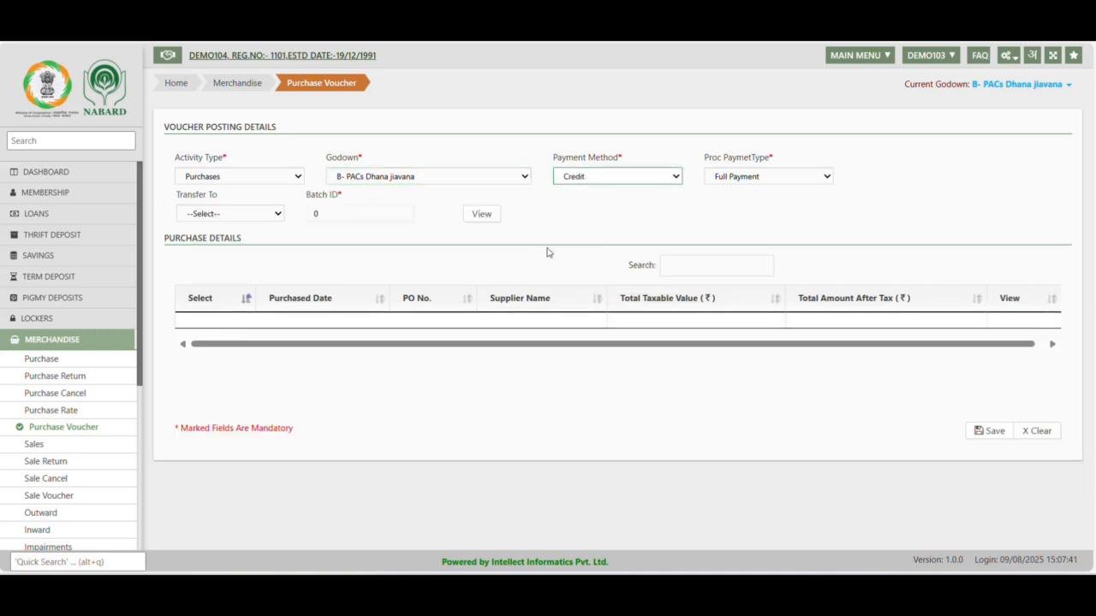
click(601, 180)
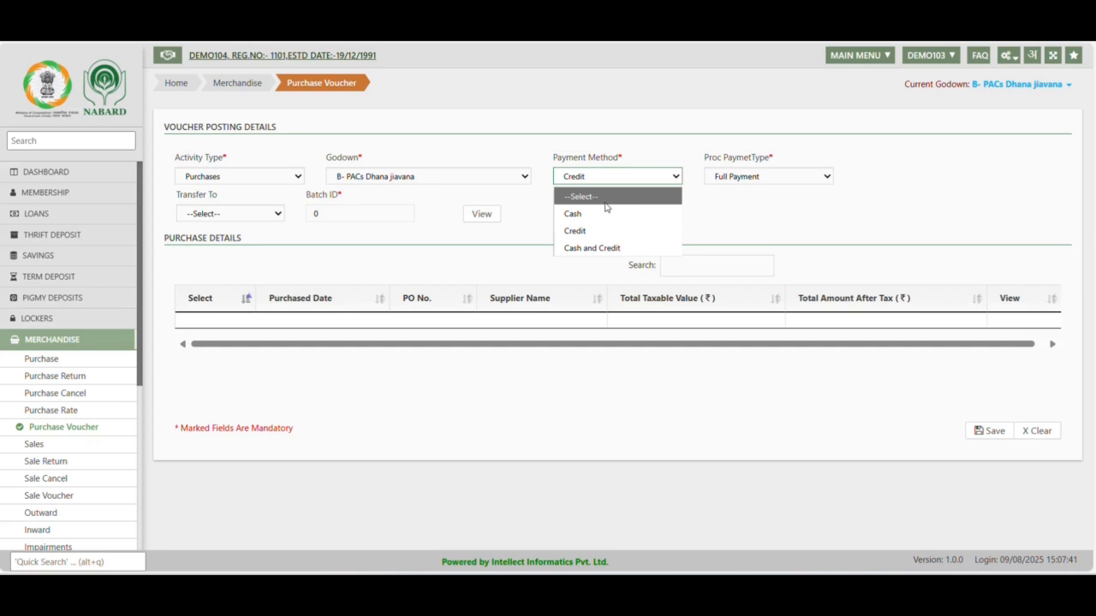
click(587, 231)
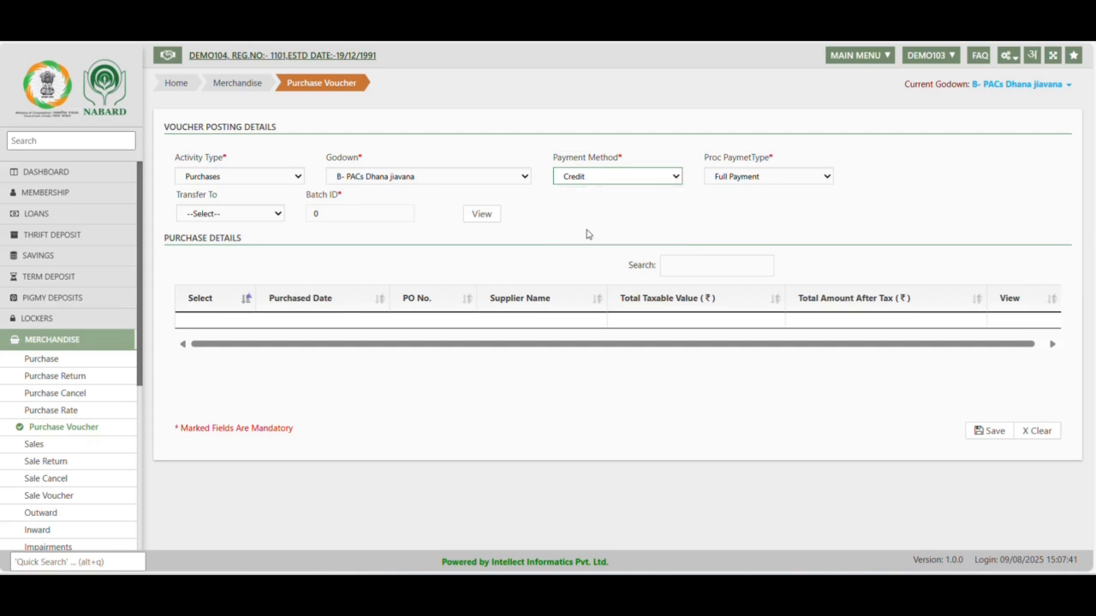
Set Transfer To to SundryHead, list the matching purchases, and select the IFCO purchase dated 09/08/2025
click(232, 214)
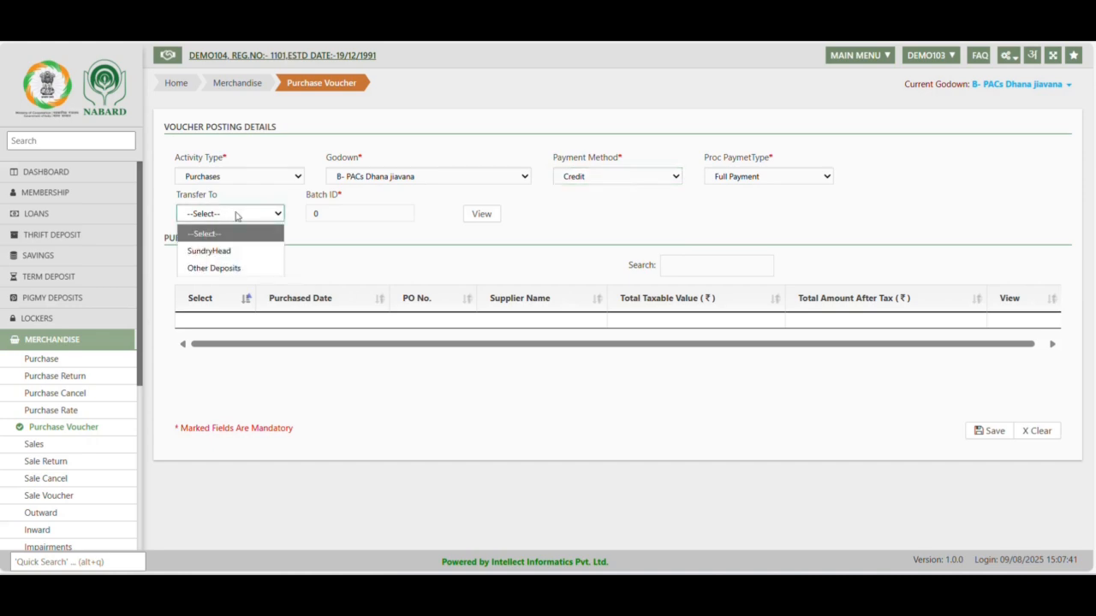
click(224, 252)
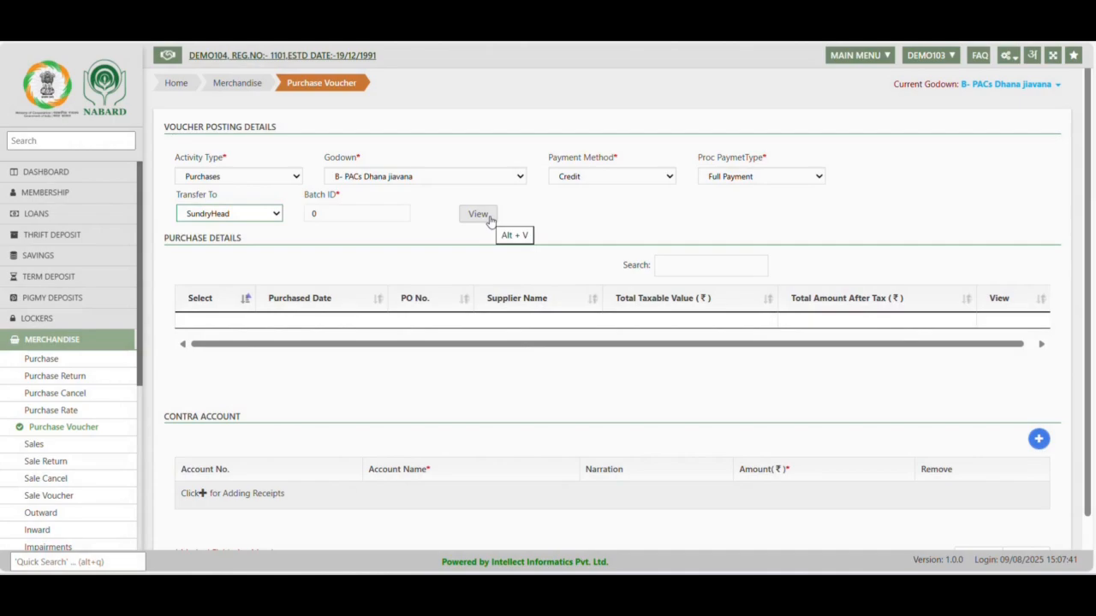
click(490, 216)
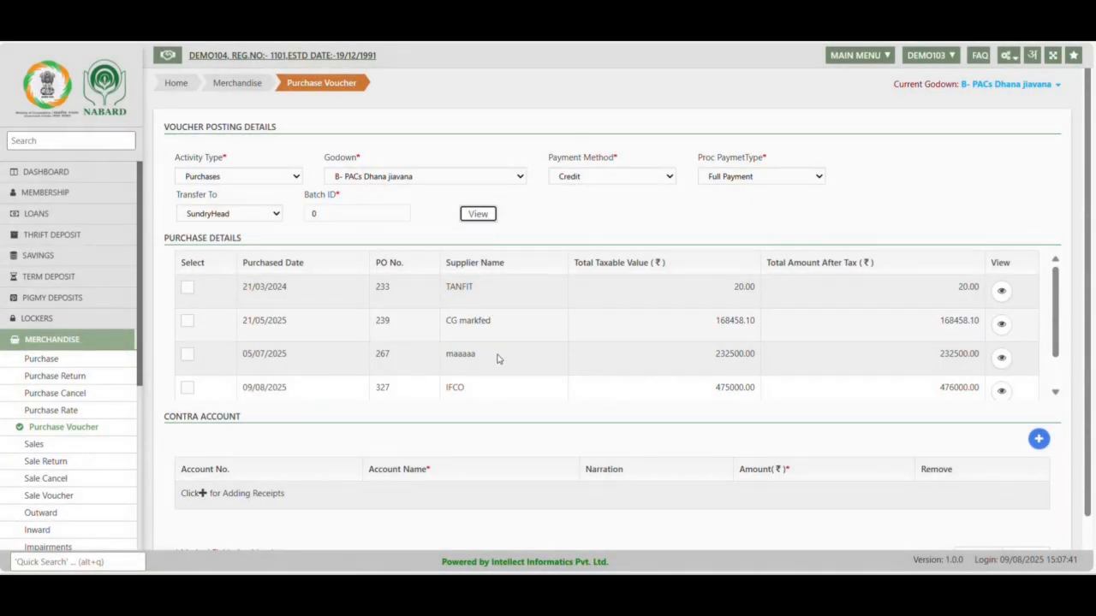
scroll(492, 385, down, 1)
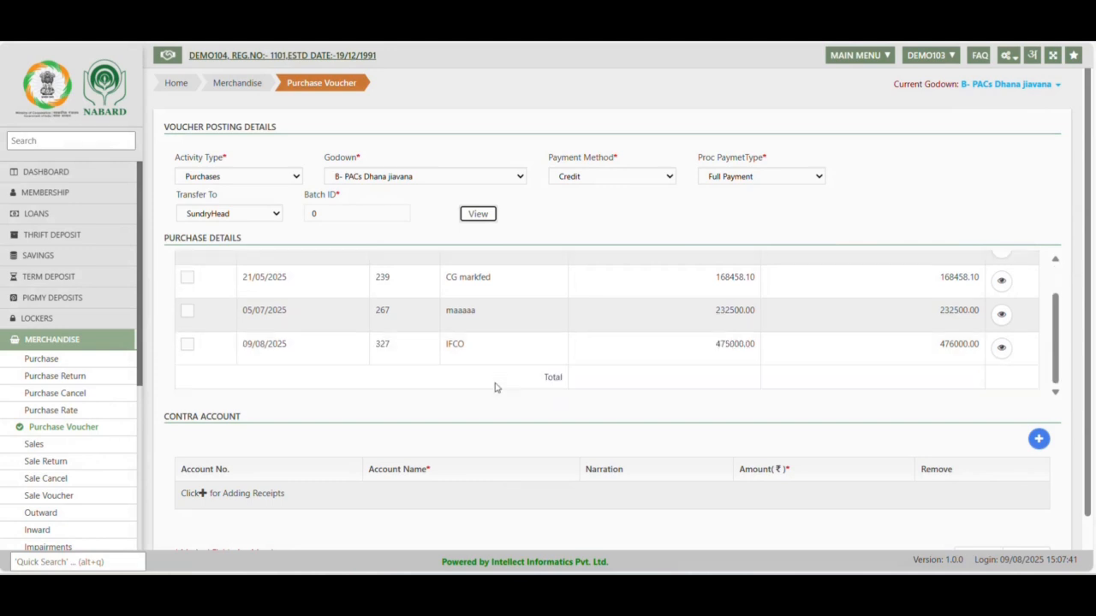
drag(478, 351, 432, 352)
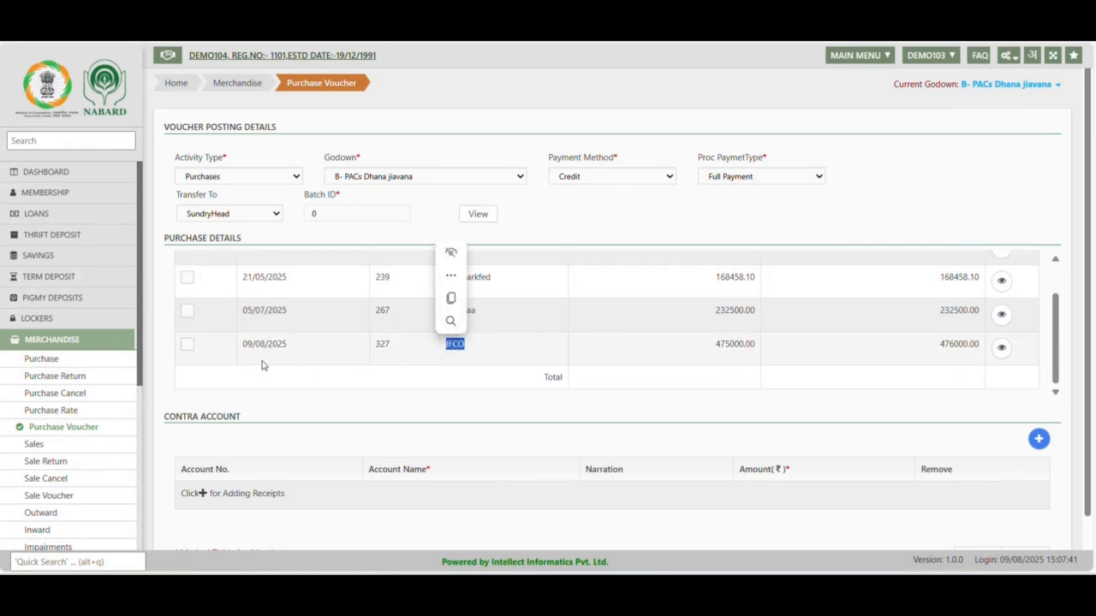
click(188, 346)
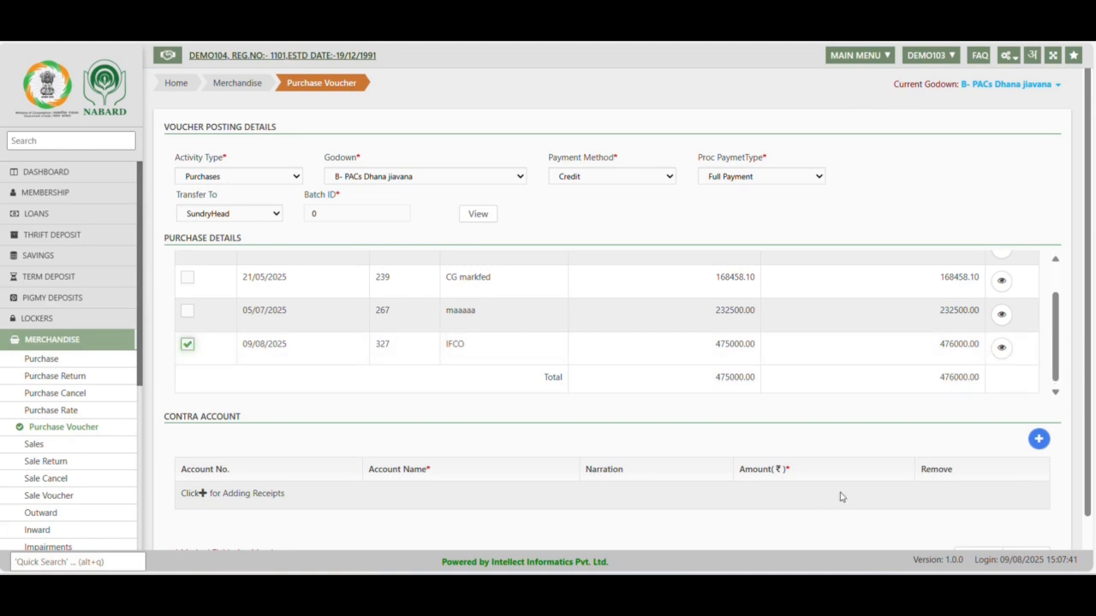
Add a contra account row and search its account name for ifco
click(1040, 449)
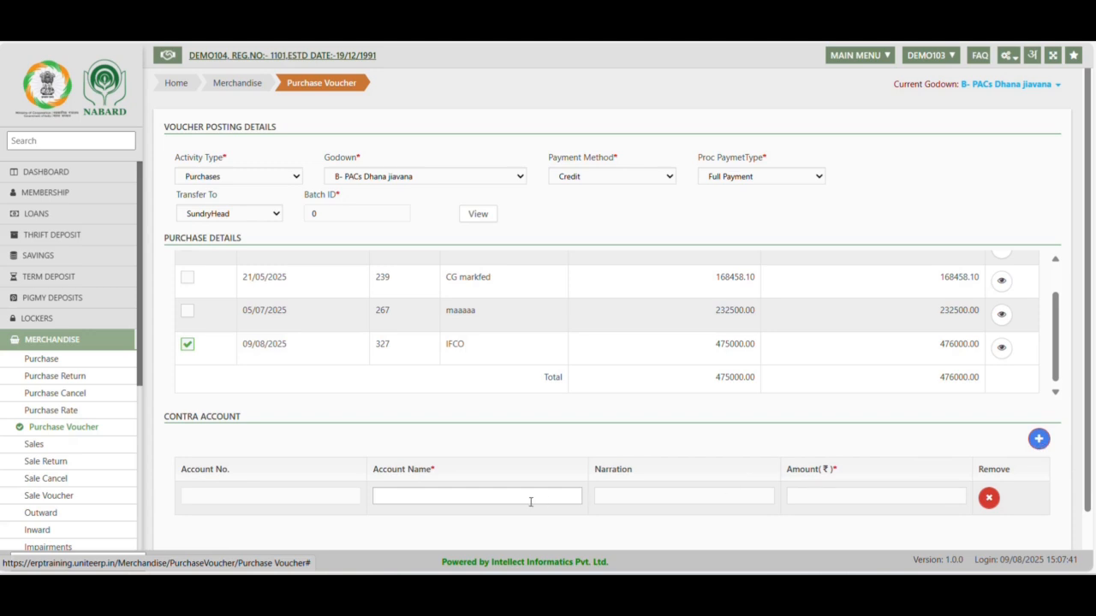
click(490, 497)
text(ifco)
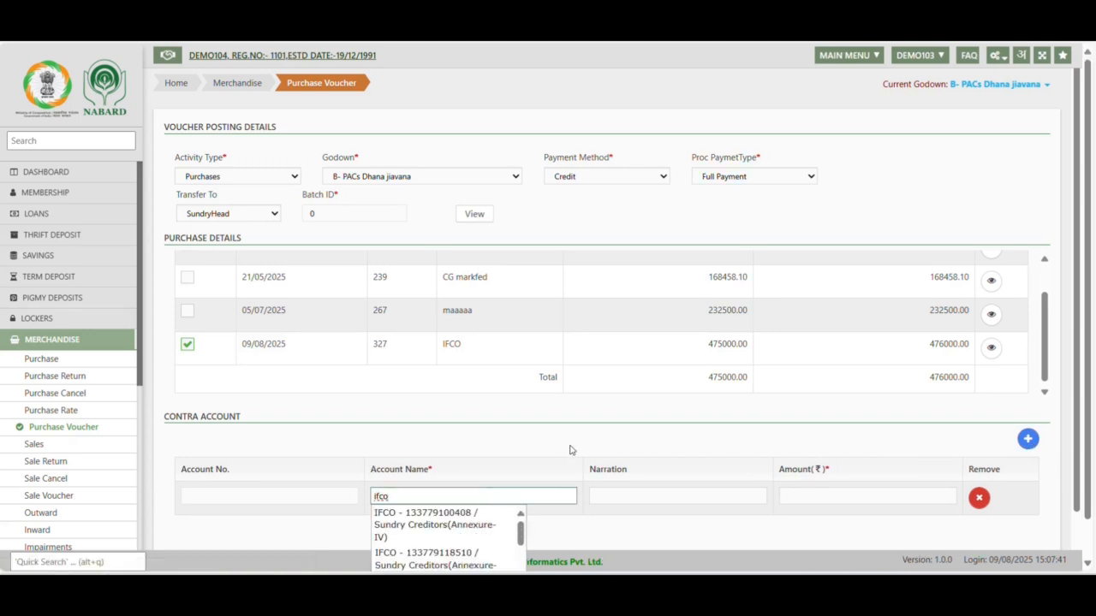
scroll(572, 450, down, 1)
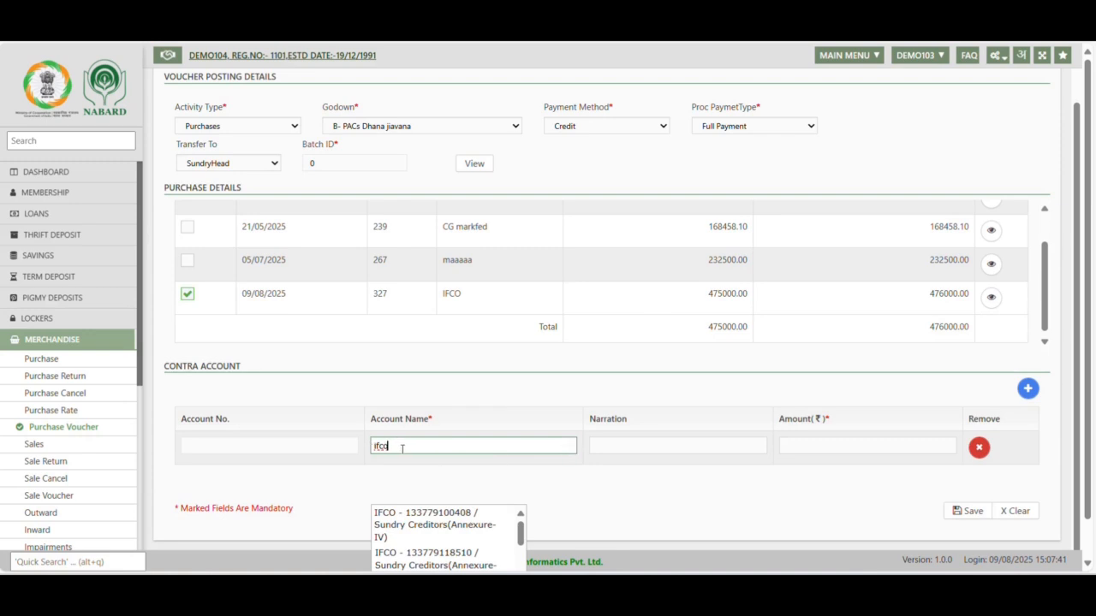
click(402, 447)
click(535, 473)
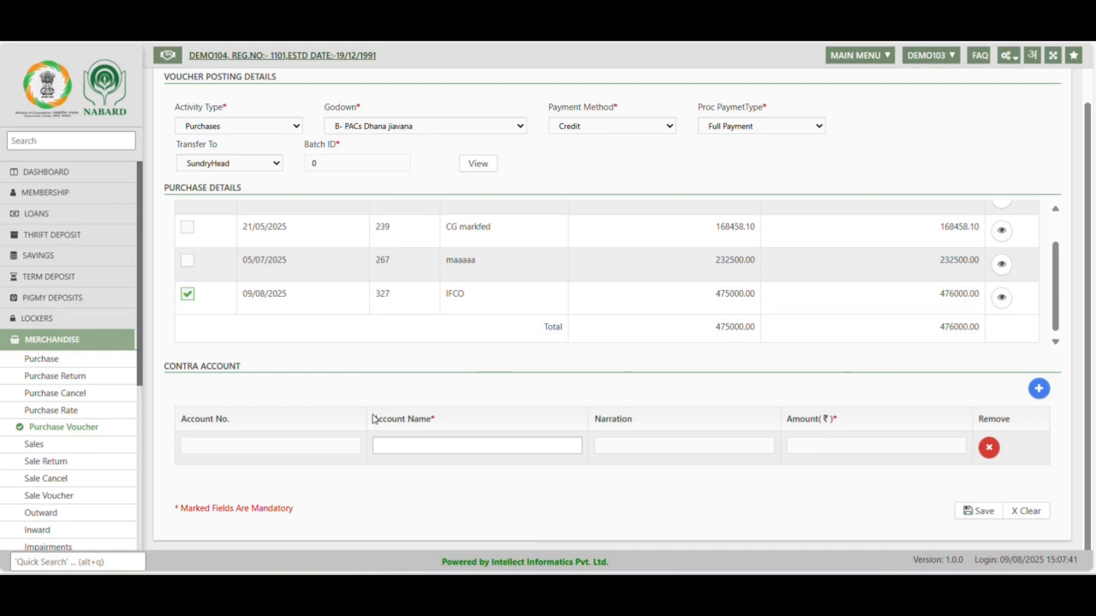
Choose the first IFCO Sundry Creditors(Annexure-IV) account as the contra account, matching the selected purchase's supplier
drag(374, 419, 474, 422)
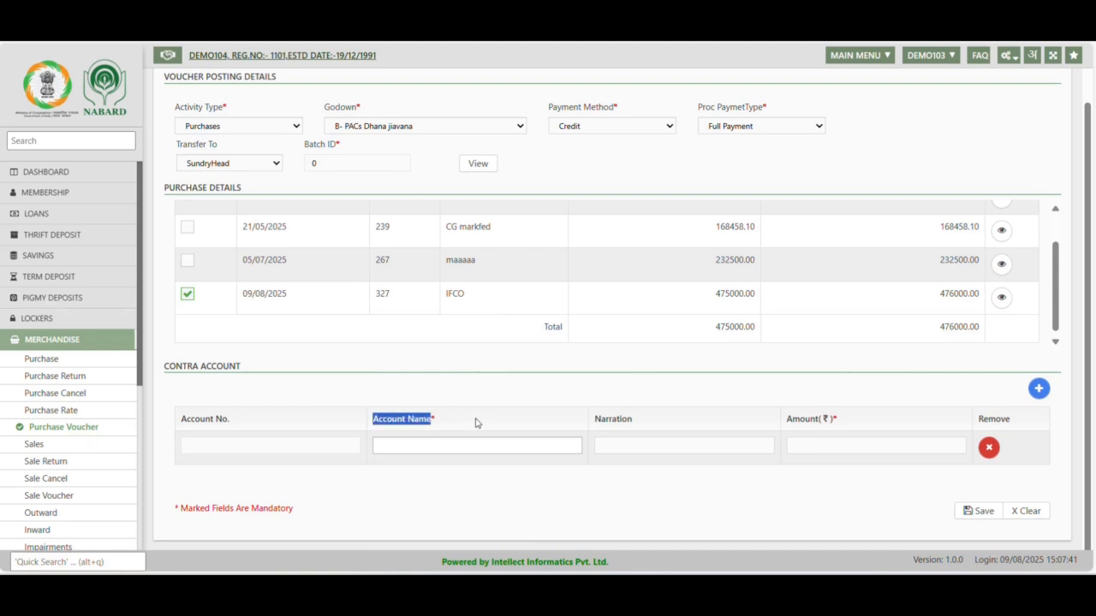
scroll(485, 260, up, 2)
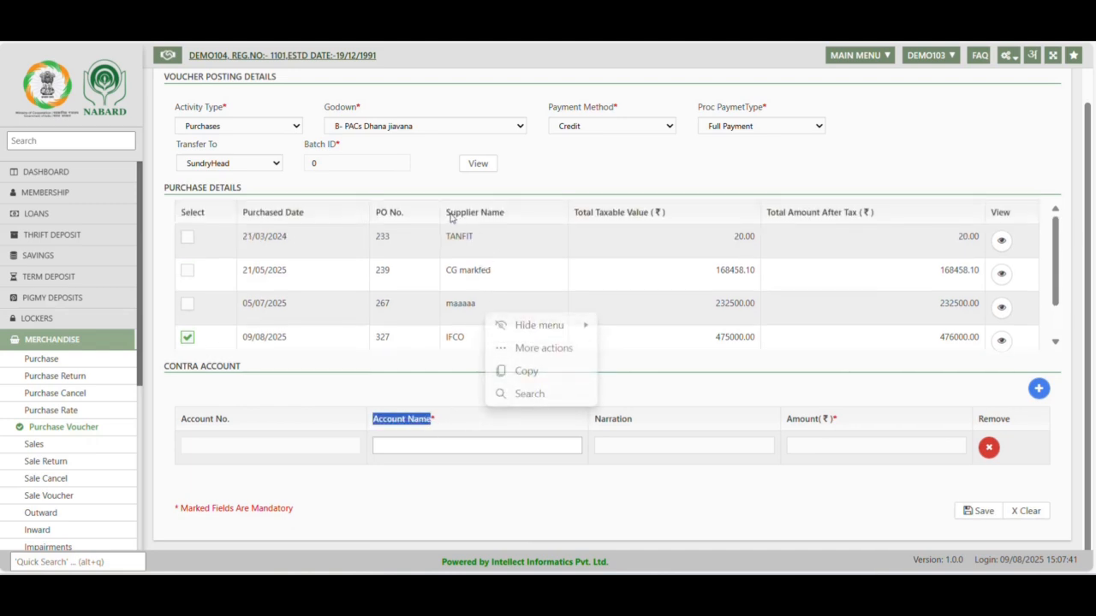
drag(447, 214, 526, 223)
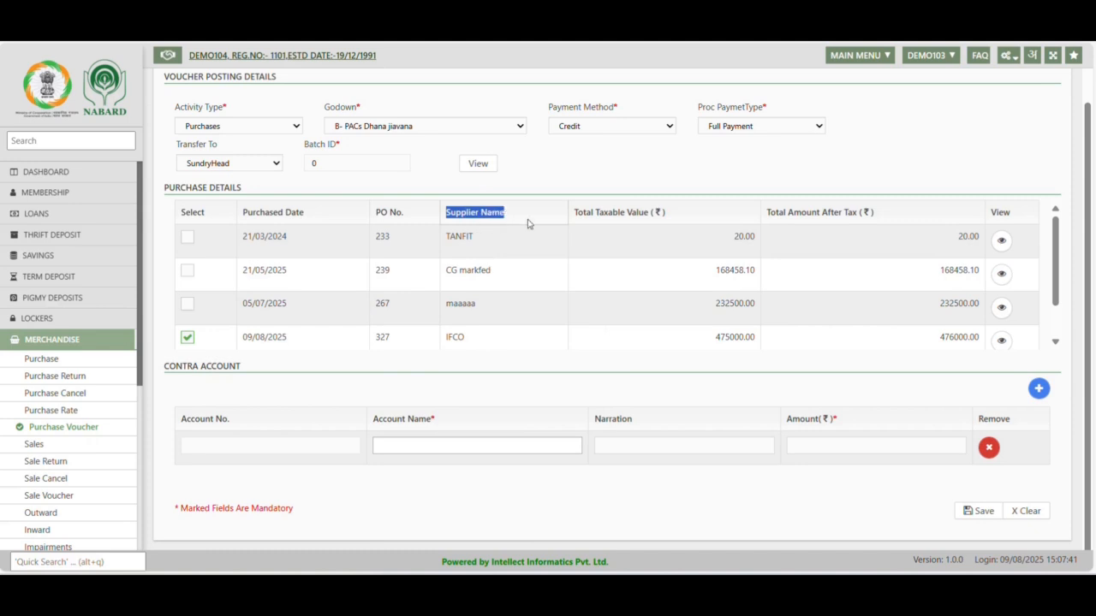
click(392, 446)
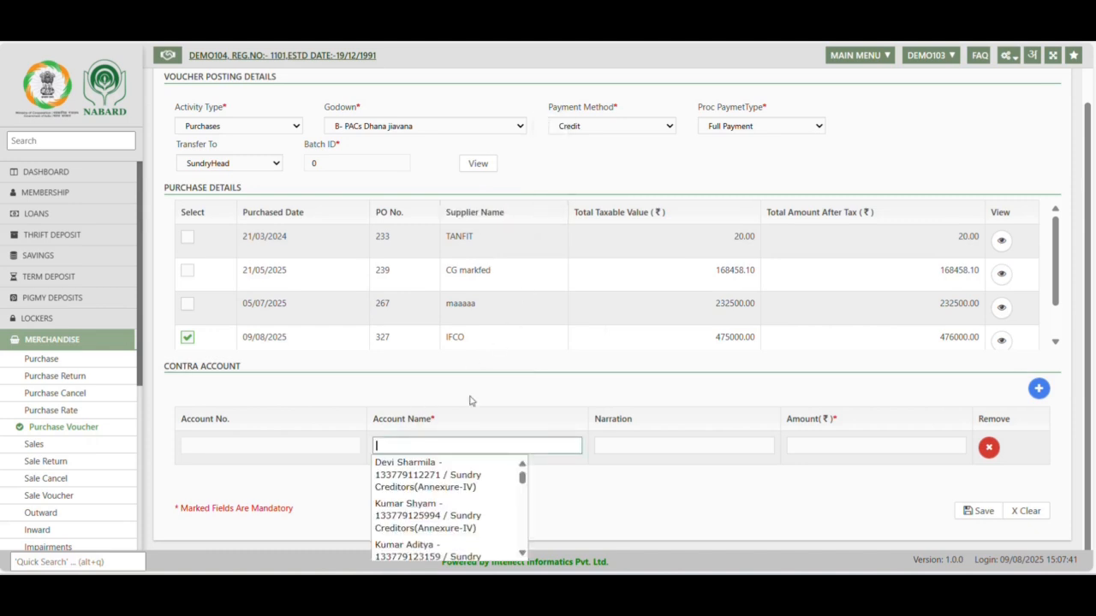
scroll(529, 376, down, 1)
click(530, 377)
drag(531, 377, 446, 414)
click(381, 446)
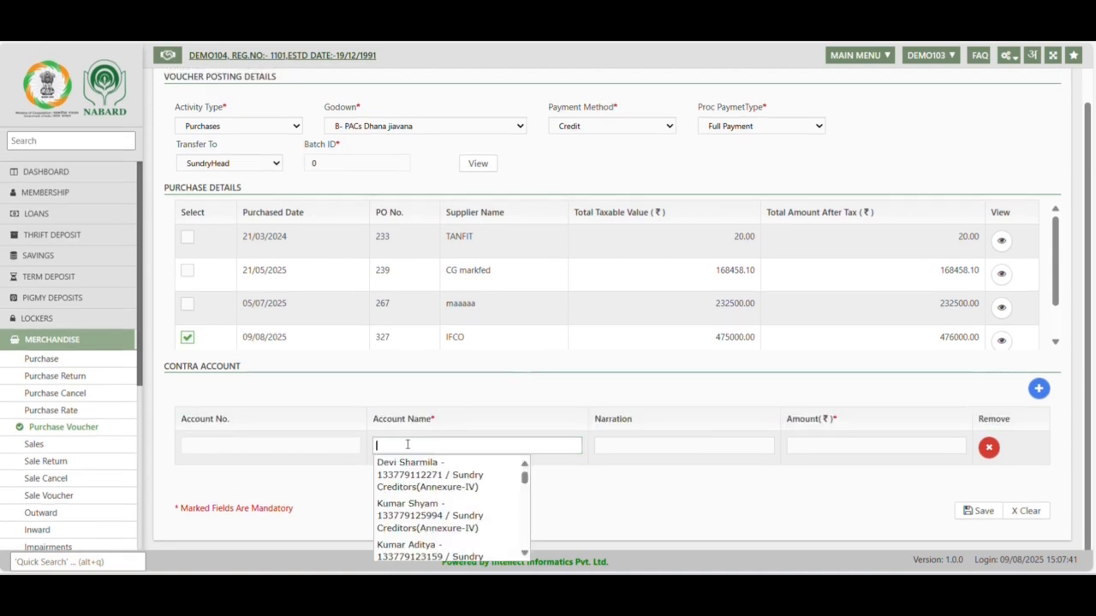
text(ifco)
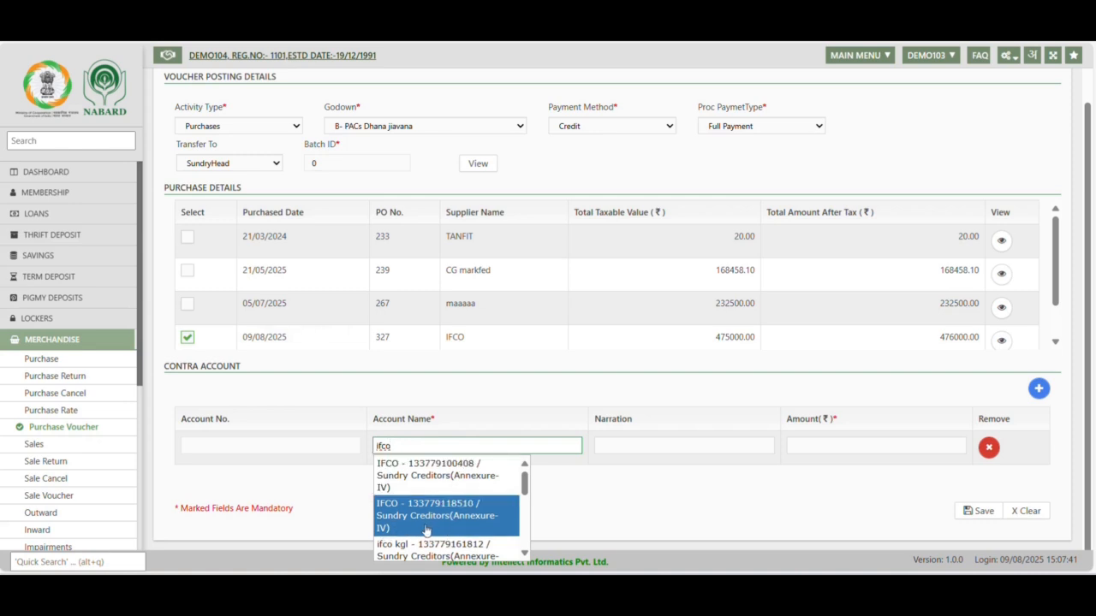
scroll(425, 530, down, 5)
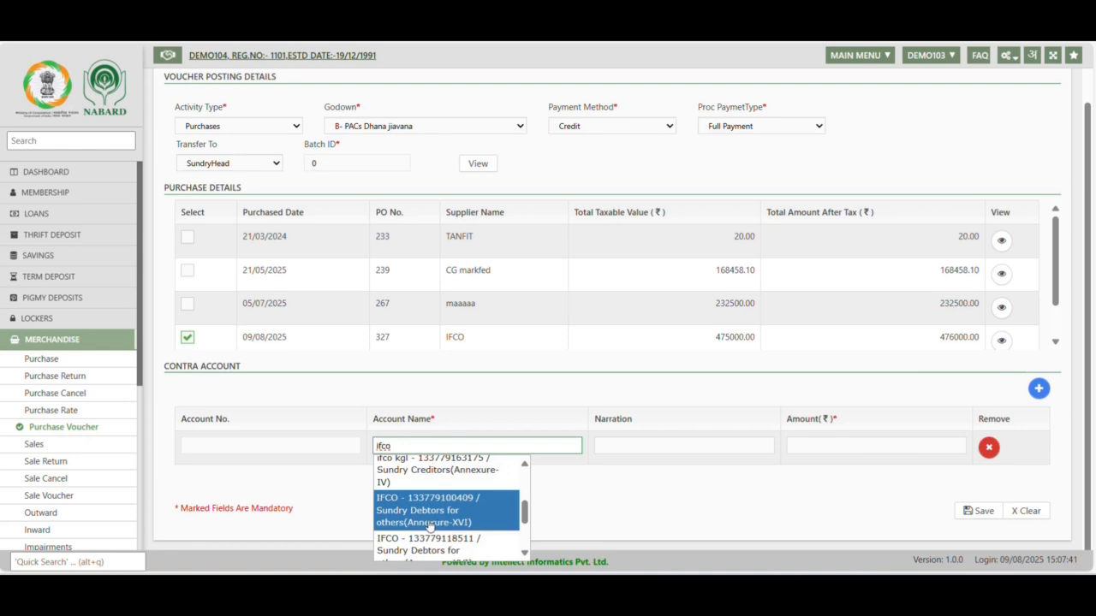
scroll(426, 532, up, 4)
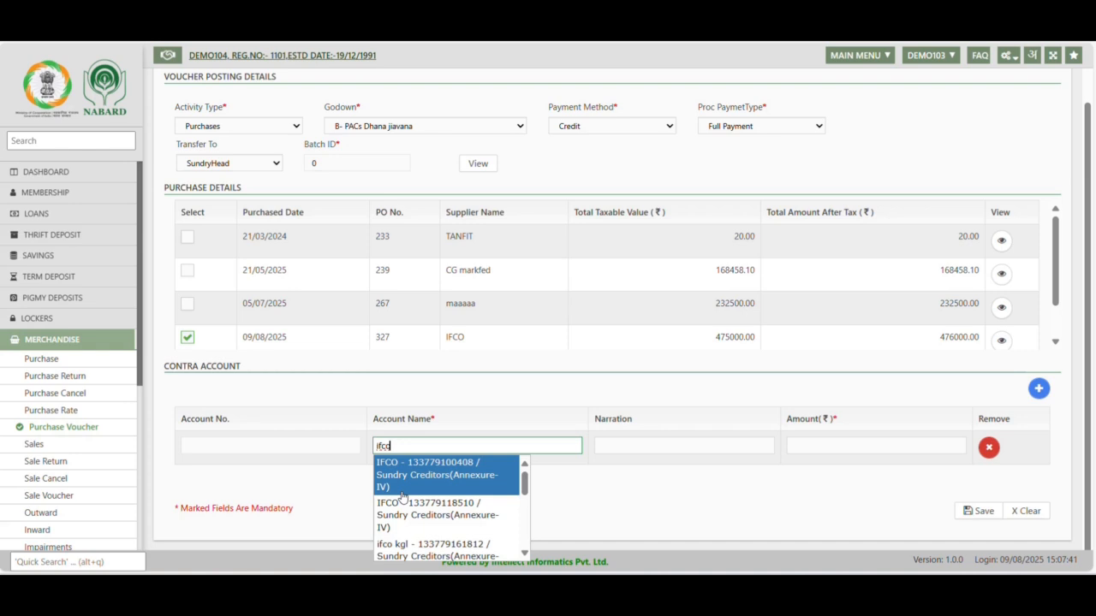
click(421, 487)
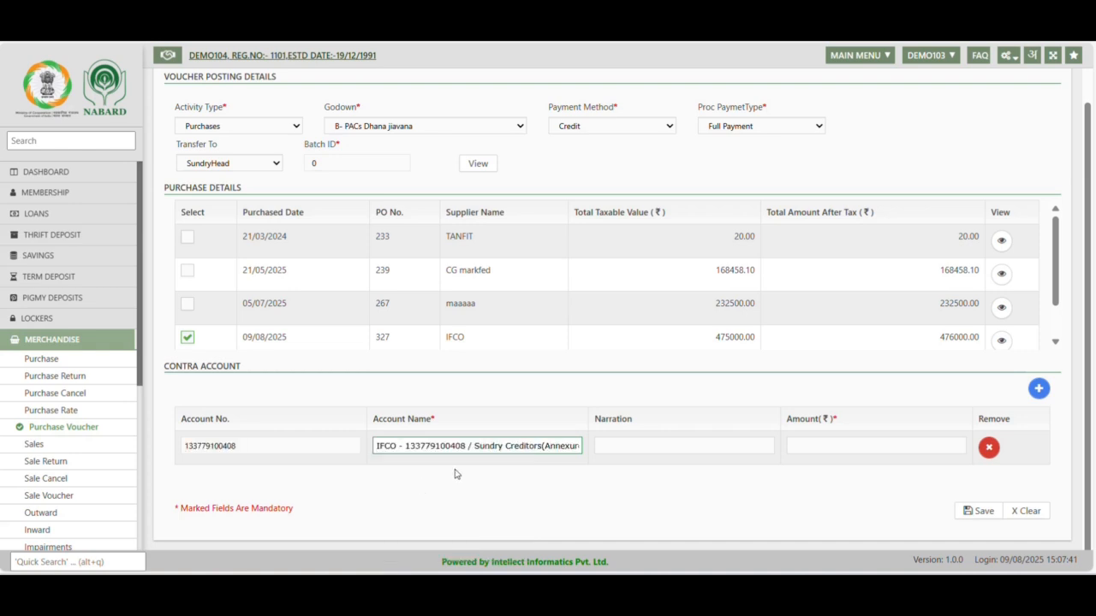
Copy the IFCO purchase's after-tax total of 476000.00 into the contra amount and try to save the purchase voucher
double_click(946, 339)
key(ctrl+c)
click(931, 450)
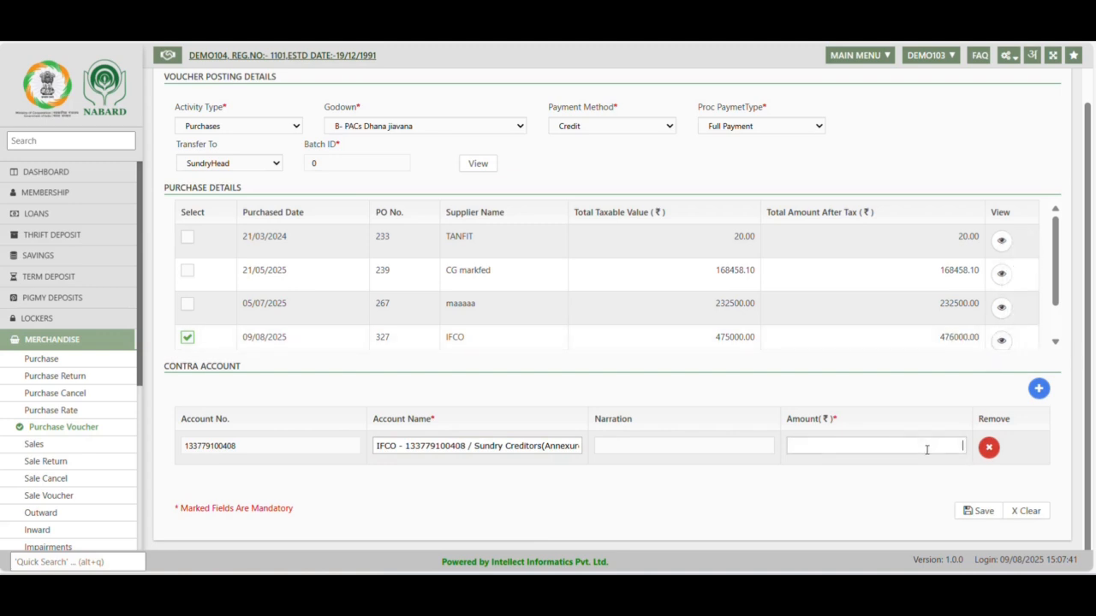
key(ctrl+v)
click(791, 502)
click(980, 512)
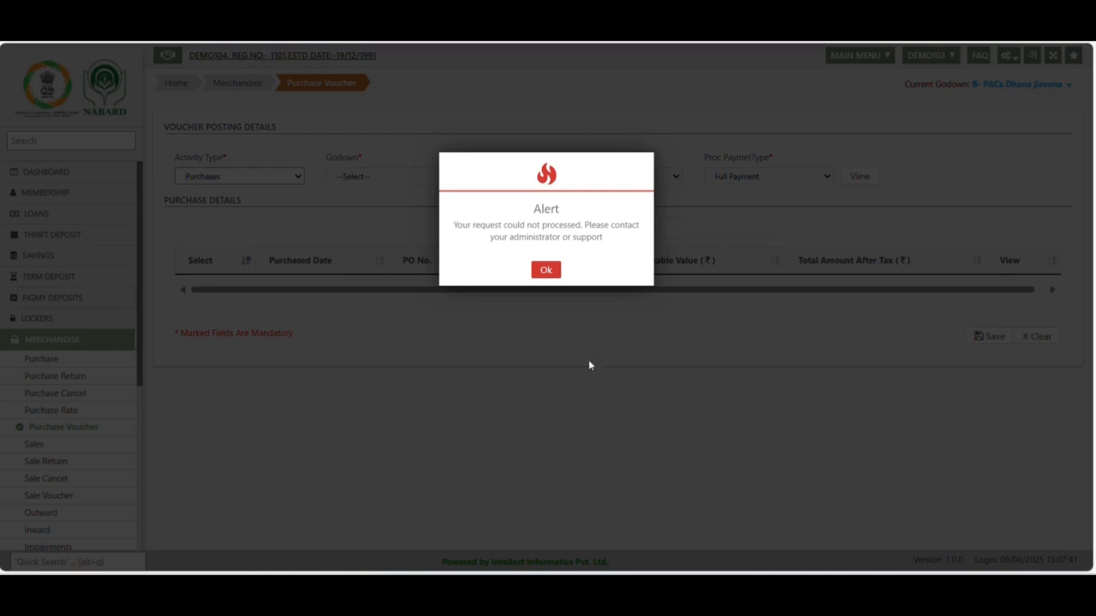
click(546, 272)
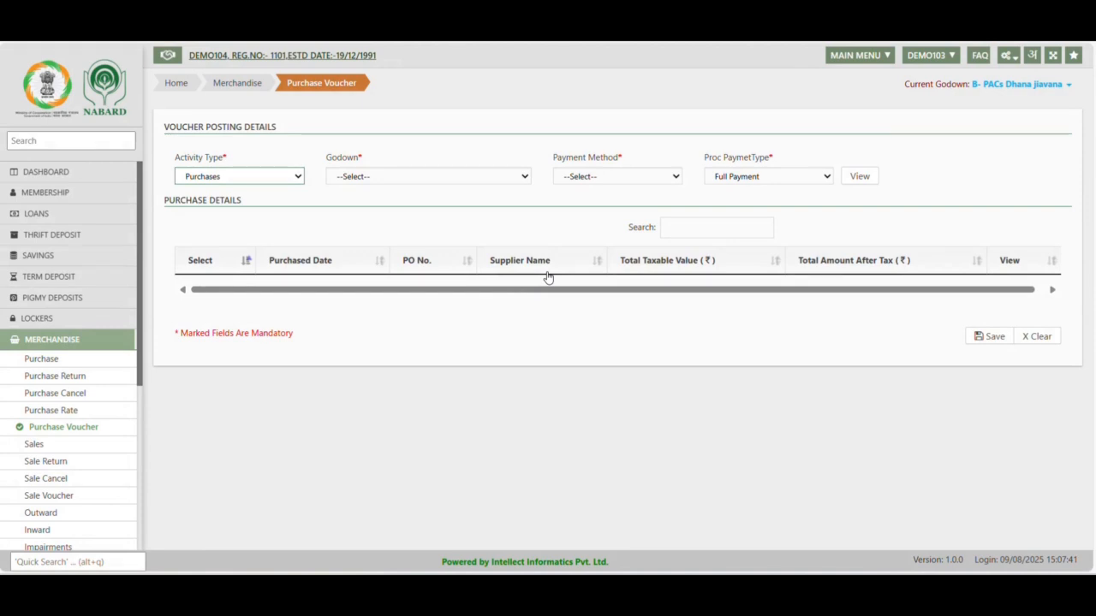
Open the pending vouchers from the dashboard alerts and check for vouchers dated 09/08/2025 in Pass Voucher
click(34, 171)
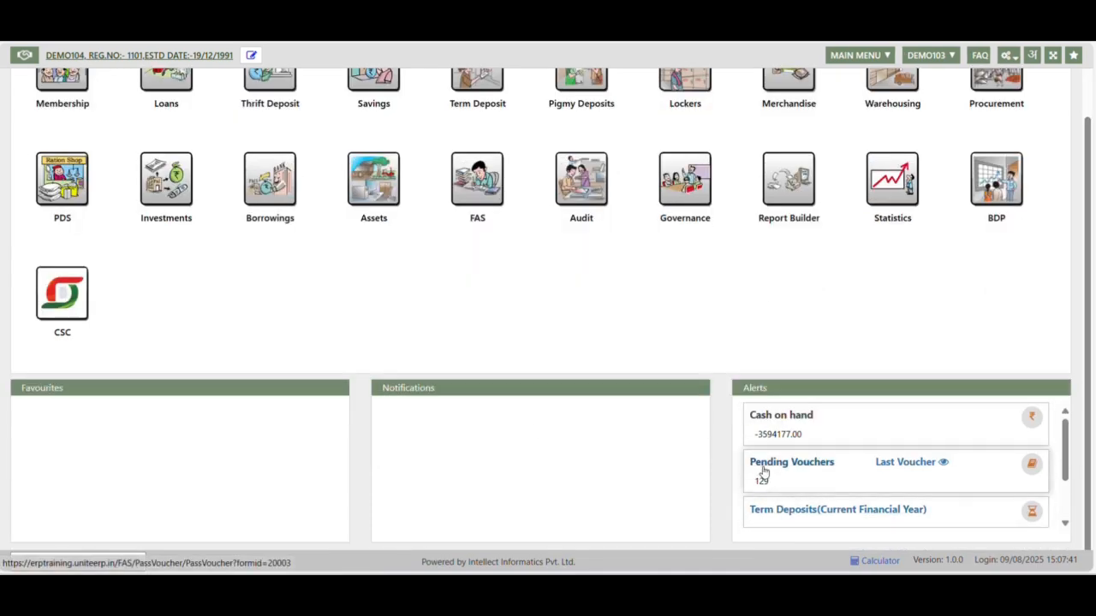
click(762, 471)
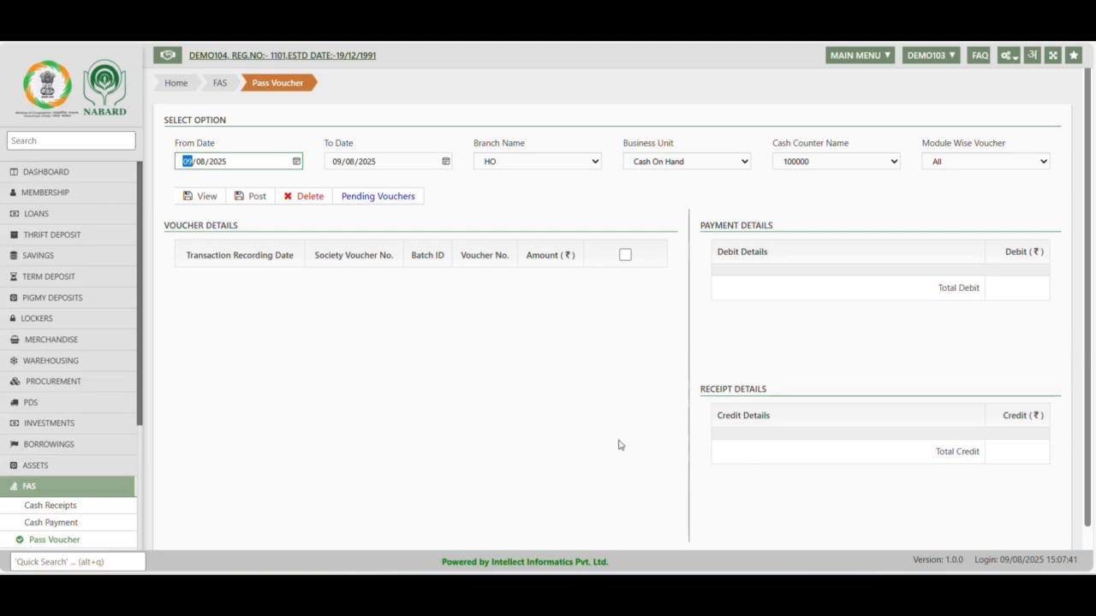
click(190, 196)
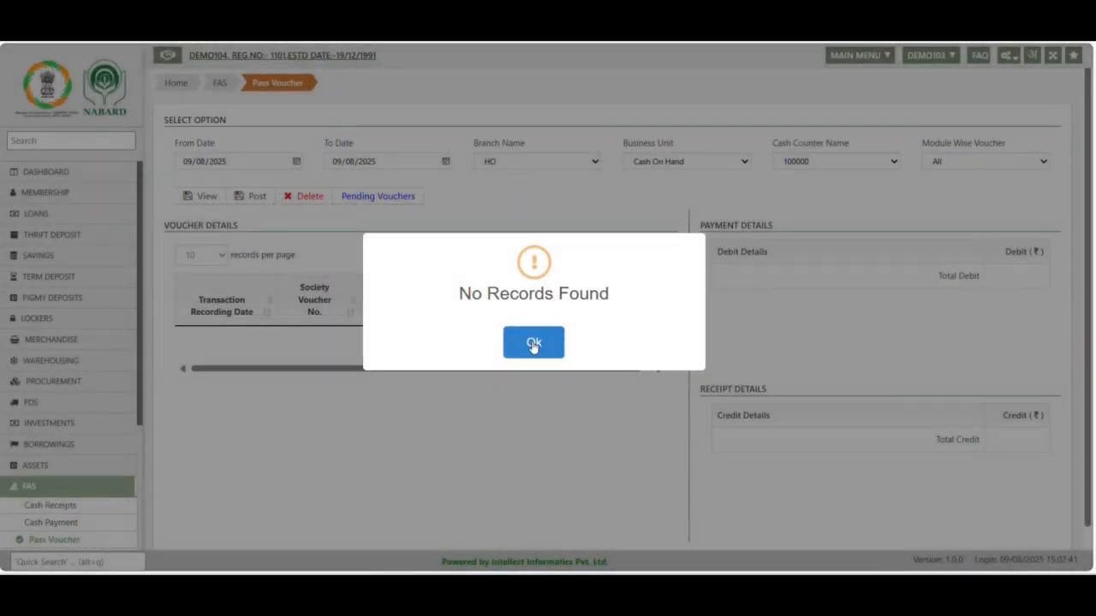
click(532, 342)
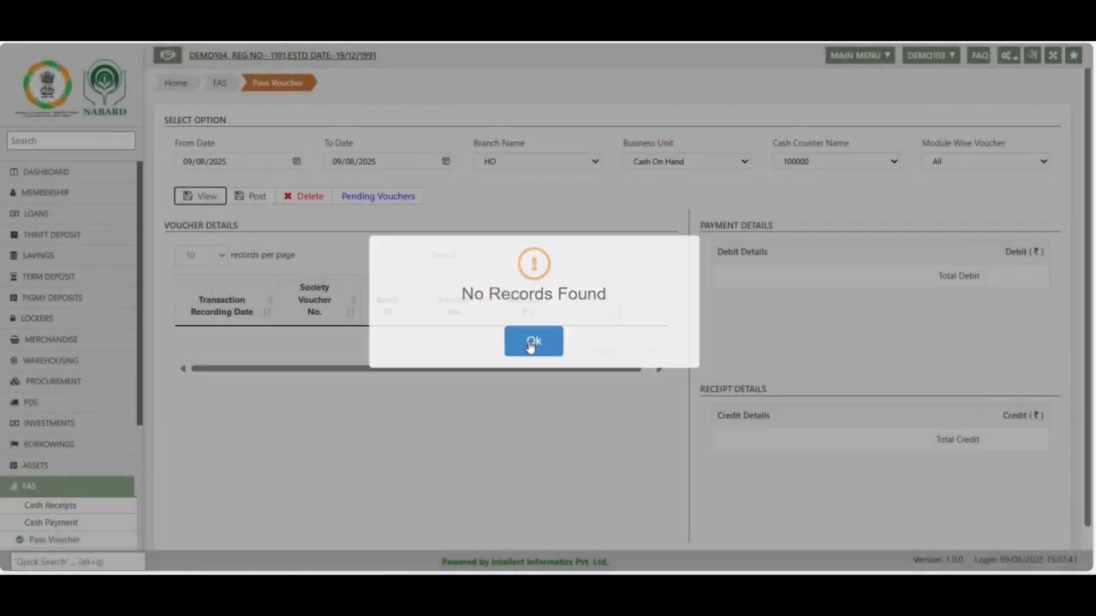
List the pending vouchers from 01/04/2023 onward and select the one recorded on 01/04/2024 to show its debit and credit details
click(188, 162)
text(01/04/202)
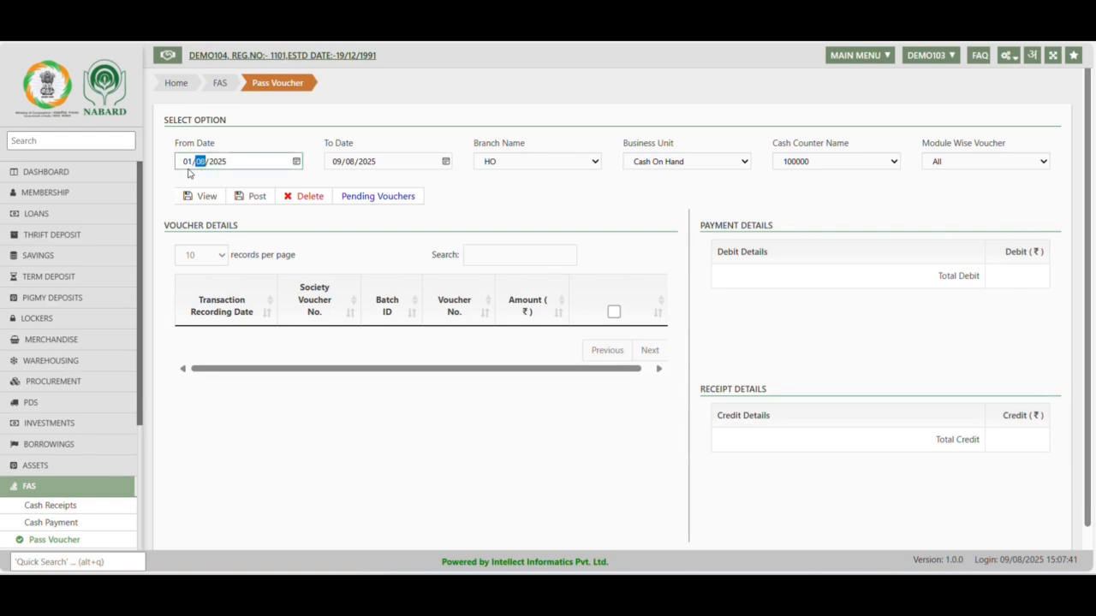
text(3)
click(194, 196)
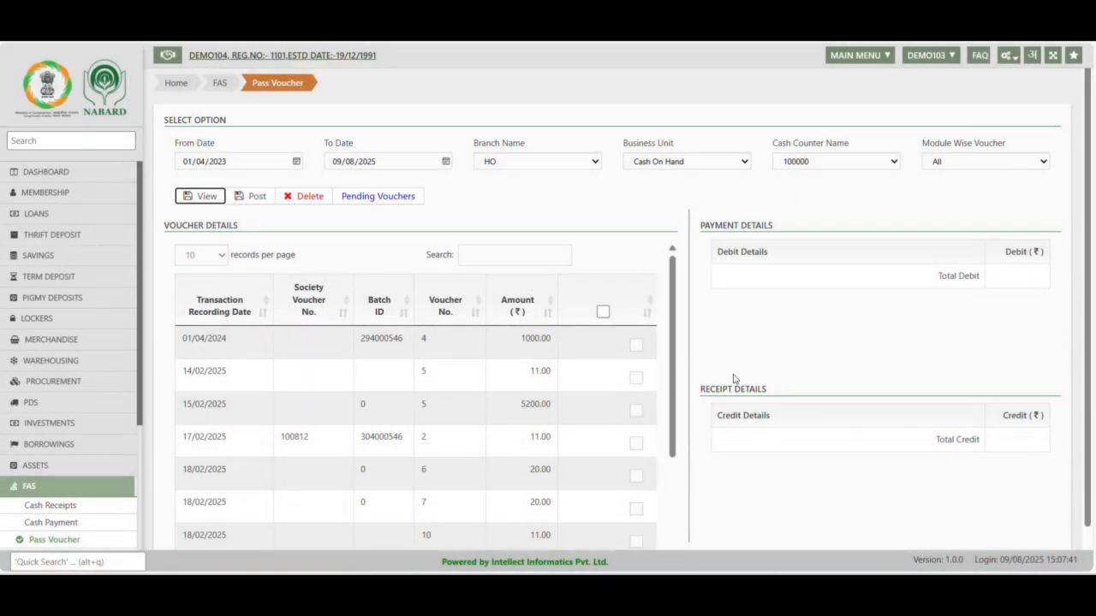
click(638, 345)
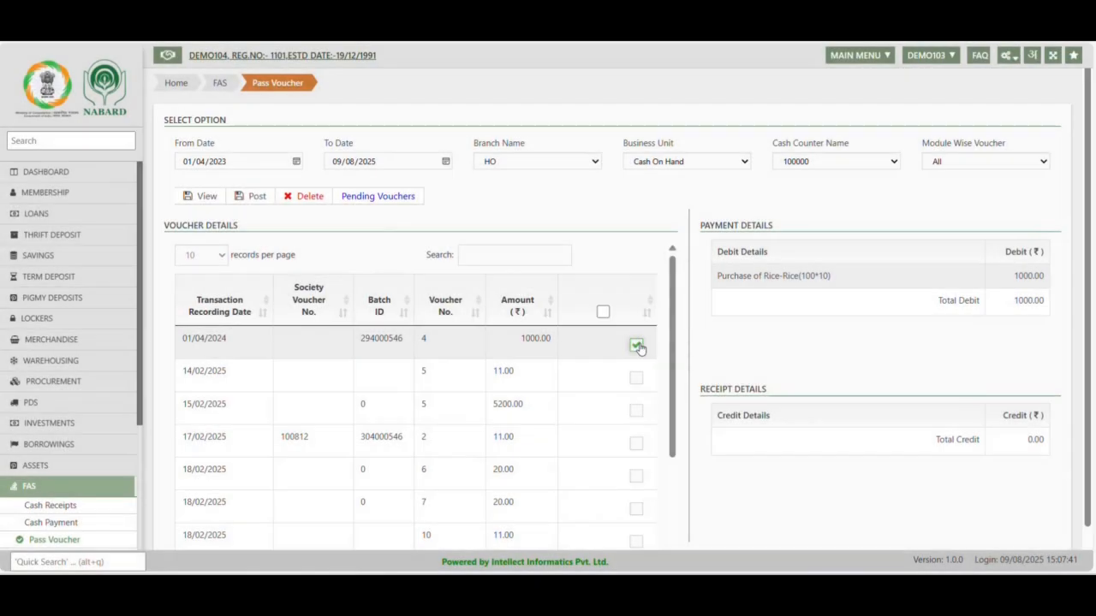
Select the pending voucher recorded on 14/02/2025 and post it
click(638, 380)
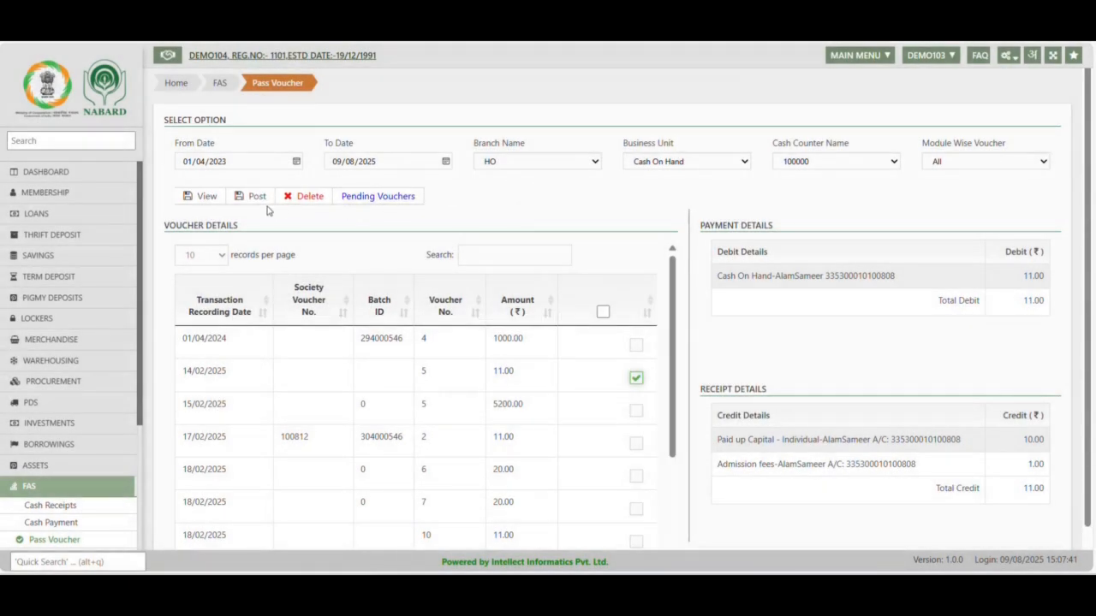
click(261, 198)
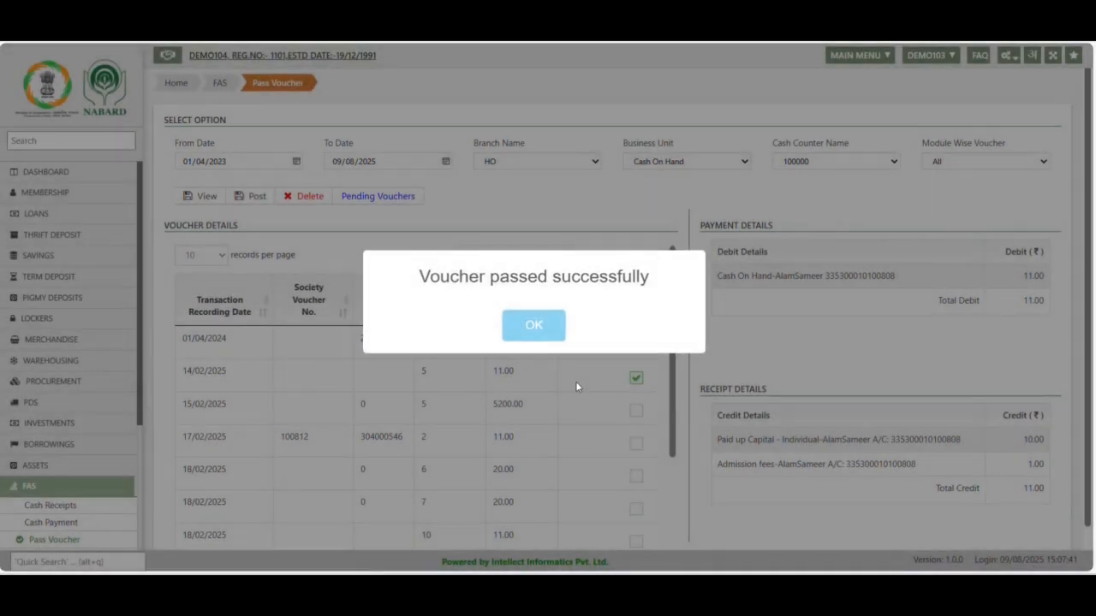
click(538, 329)
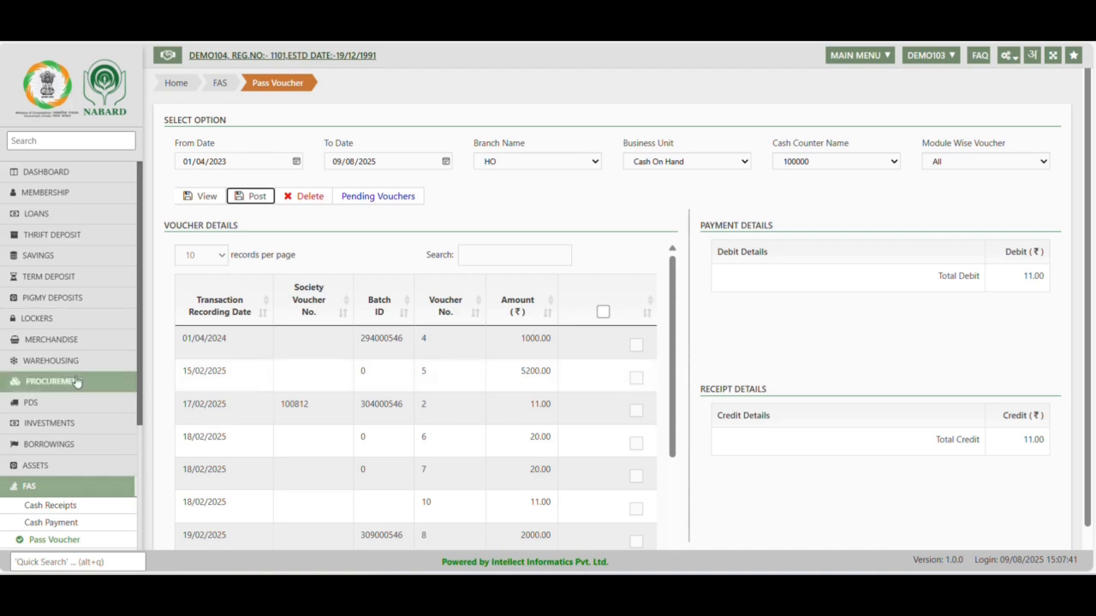
Start a disbursement in Borrowings for the Other Borrowings product, choosing the first loan number
scroll(75, 380, down, 1)
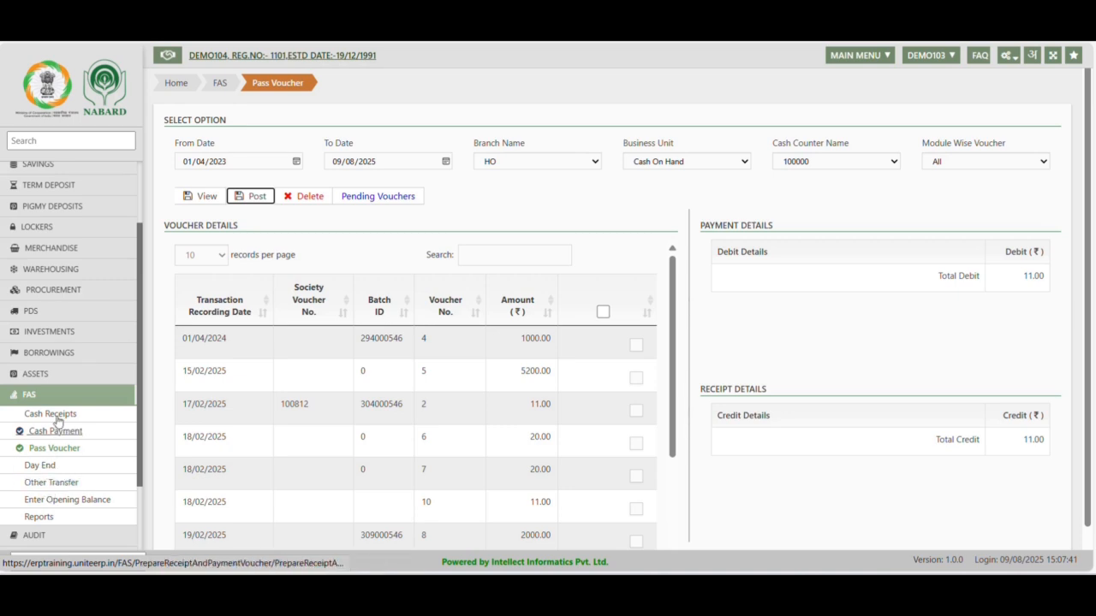
click(48, 354)
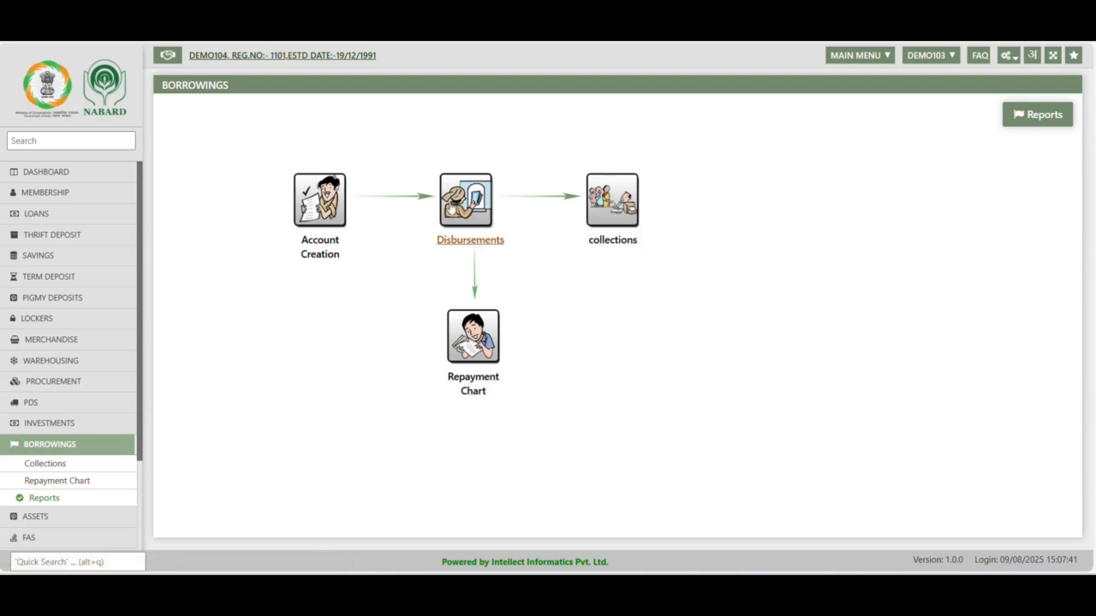
click(450, 205)
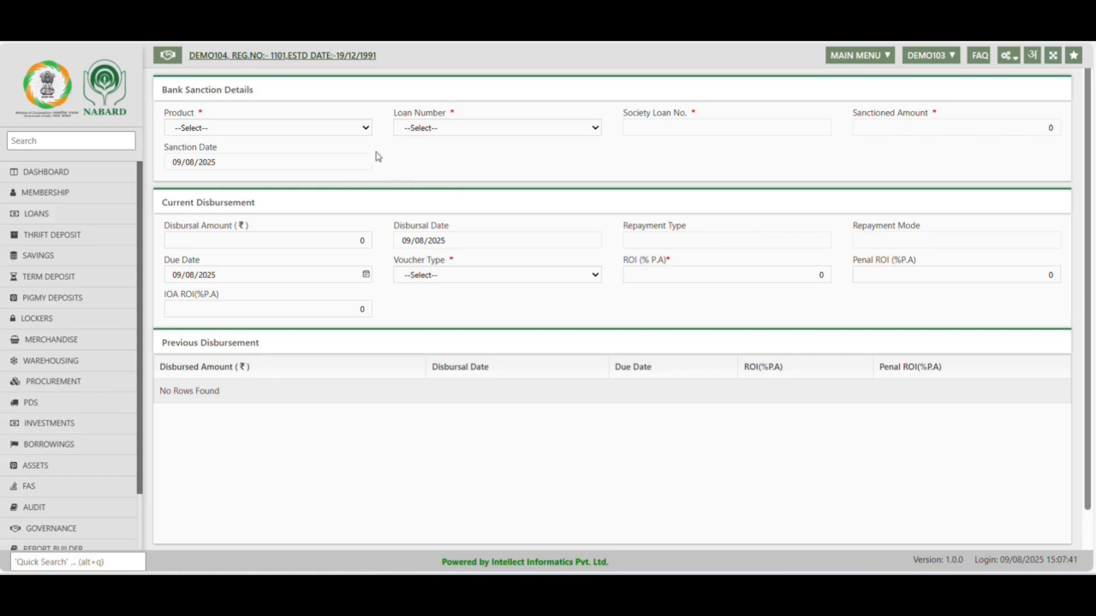
click(352, 128)
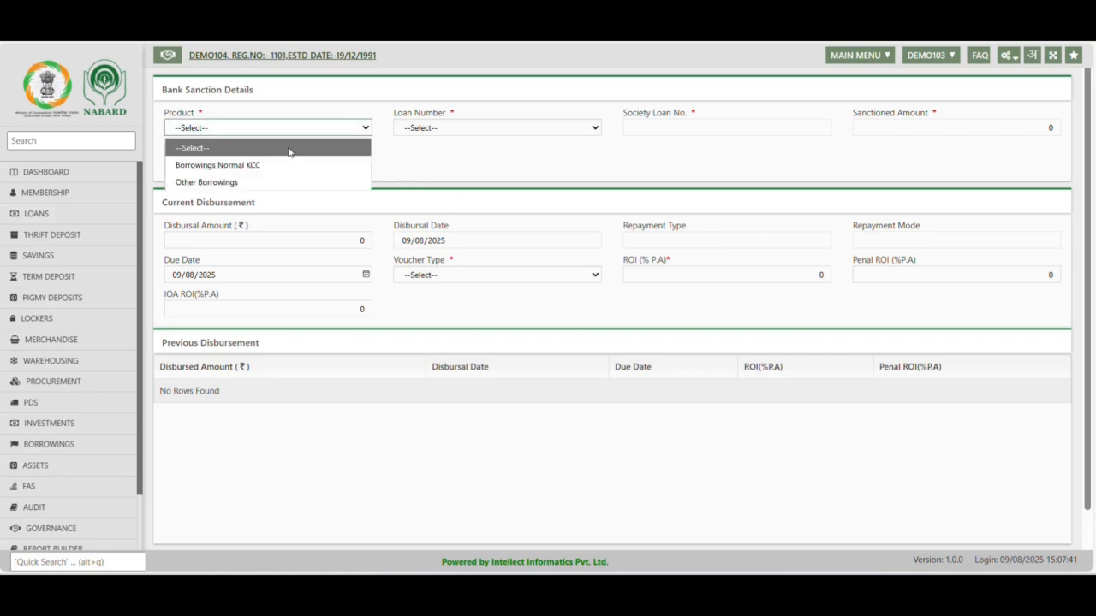
click(231, 182)
click(557, 130)
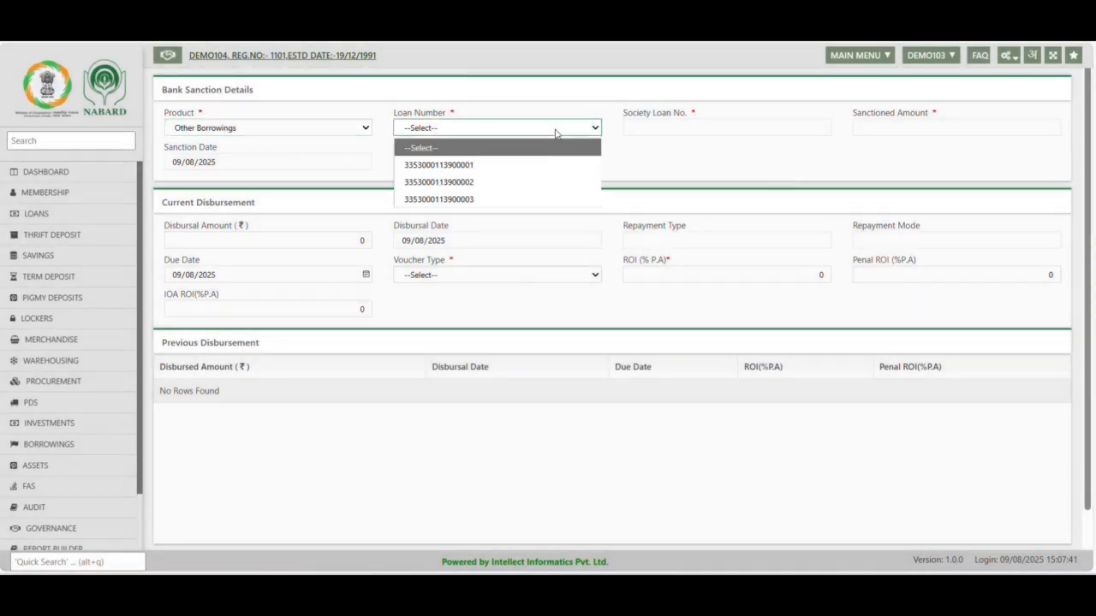
click(484, 165)
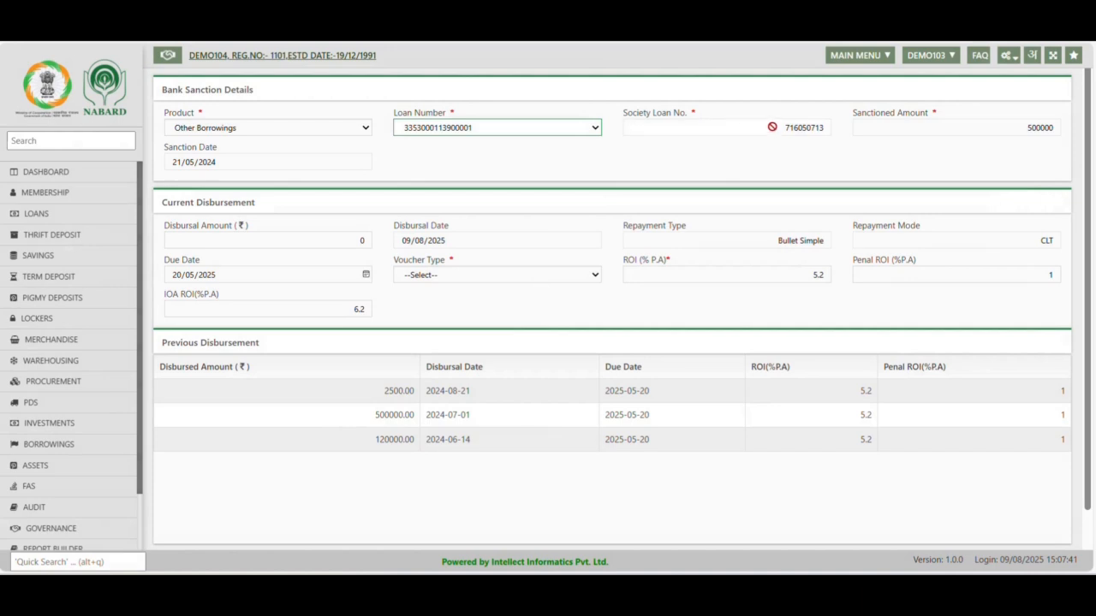
drag(781, 127, 861, 131)
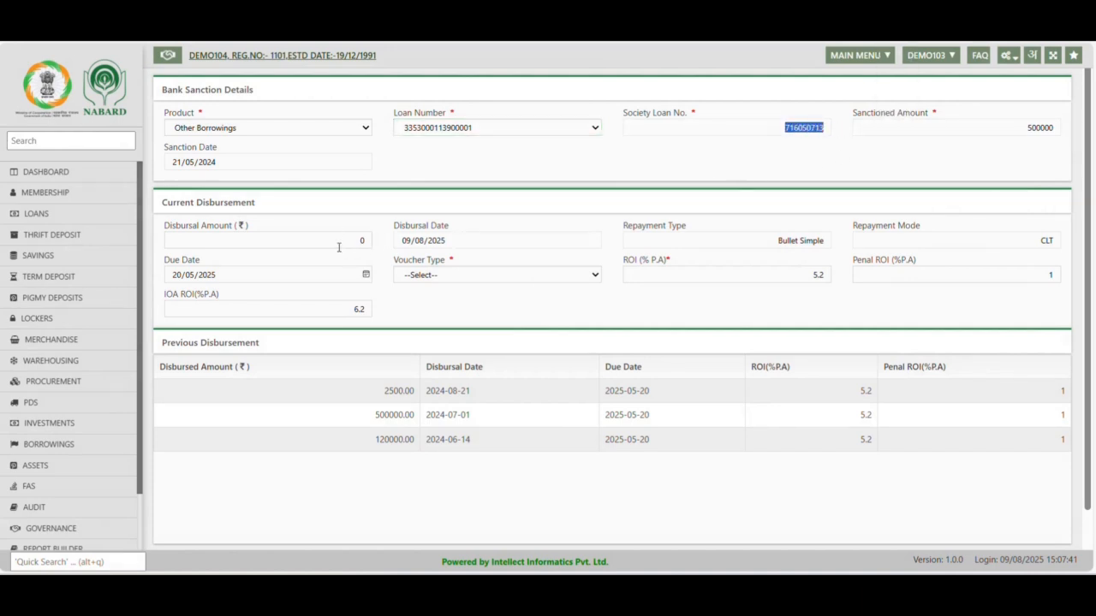
Set the disbursal amount to 476000.00 and the voucher type to Transfer with a newly generated batch
drag(339, 247, 450, 260)
text(476000.00)
key(BackSpace)
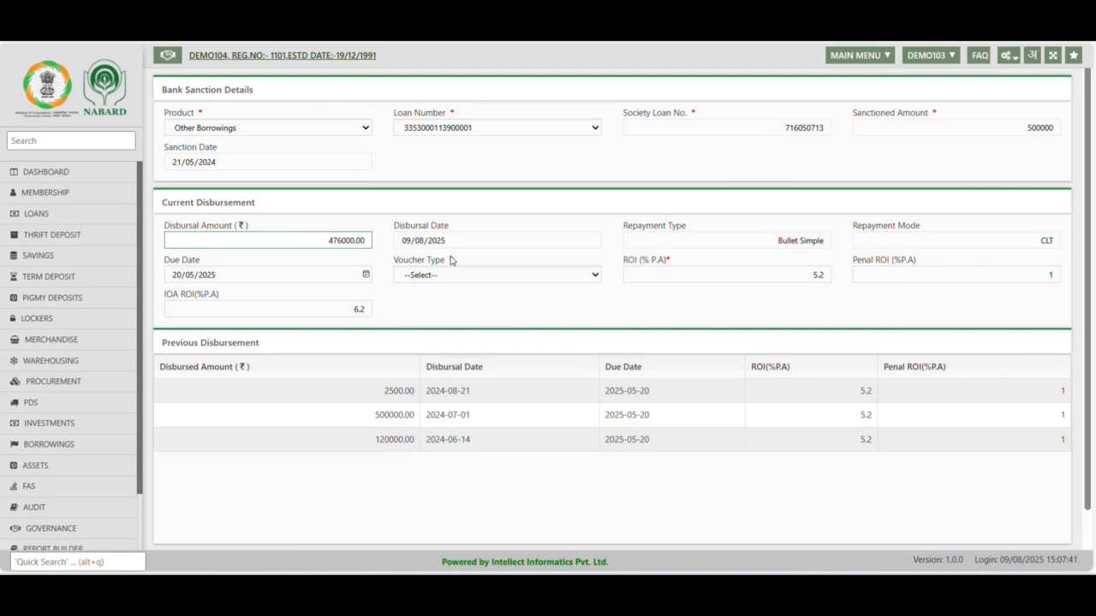
click(426, 280)
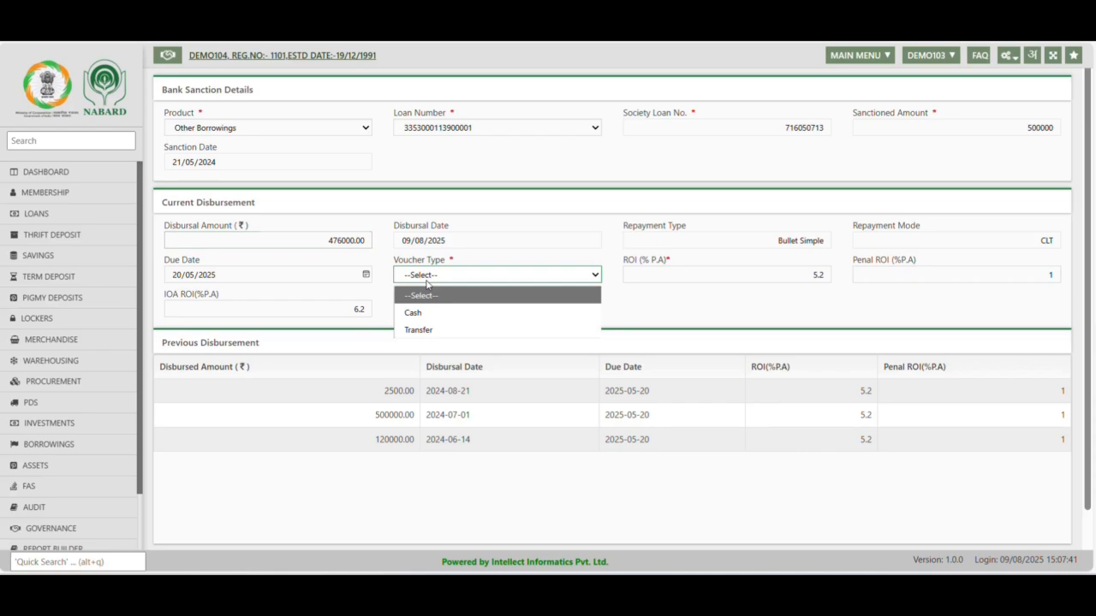
click(430, 330)
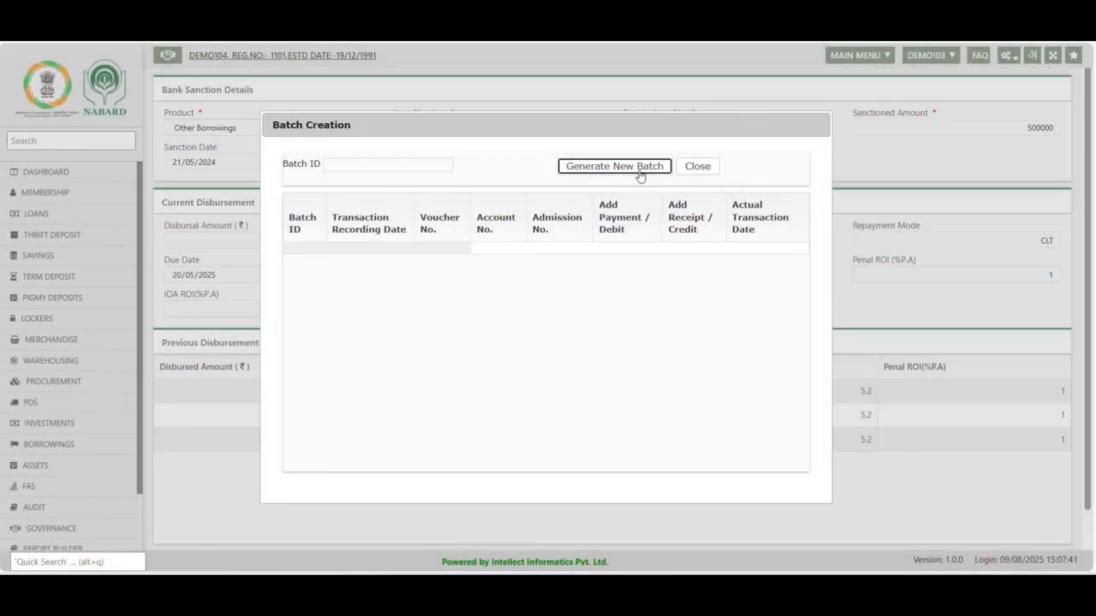
click(633, 170)
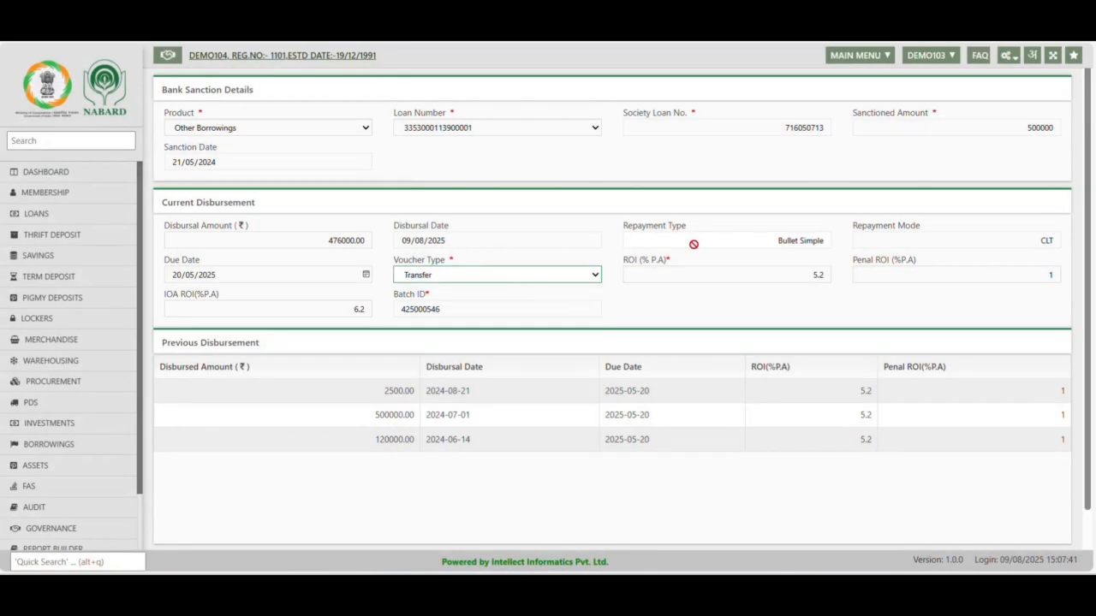
Set the disbursement's ROI to 10, penal ROI to 3 and IOA ROI to 10 percent per annum
click(794, 275)
click(1042, 274)
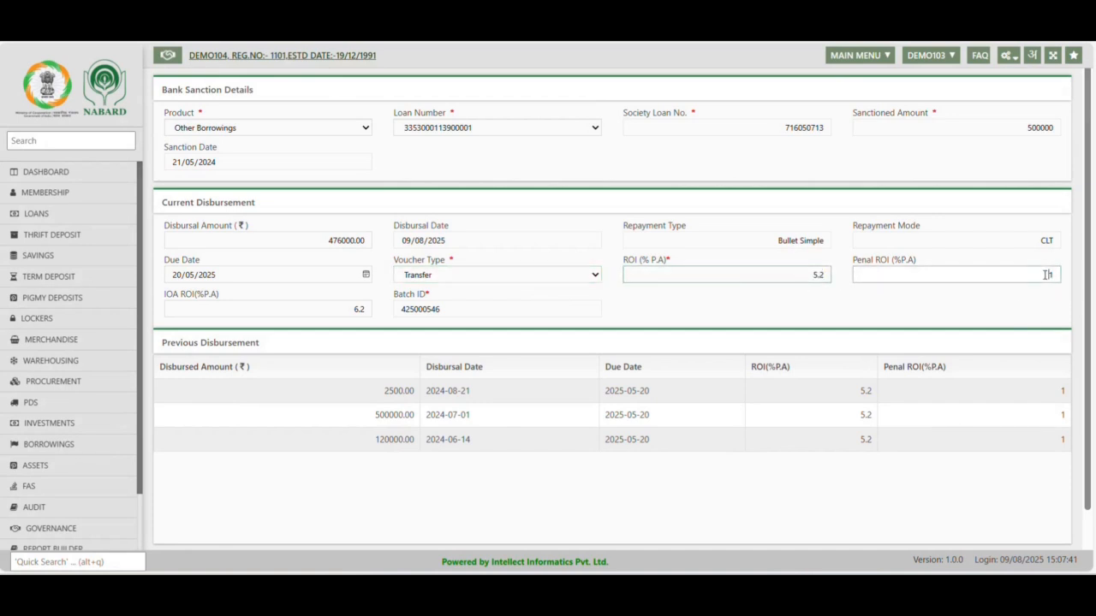
text(1)
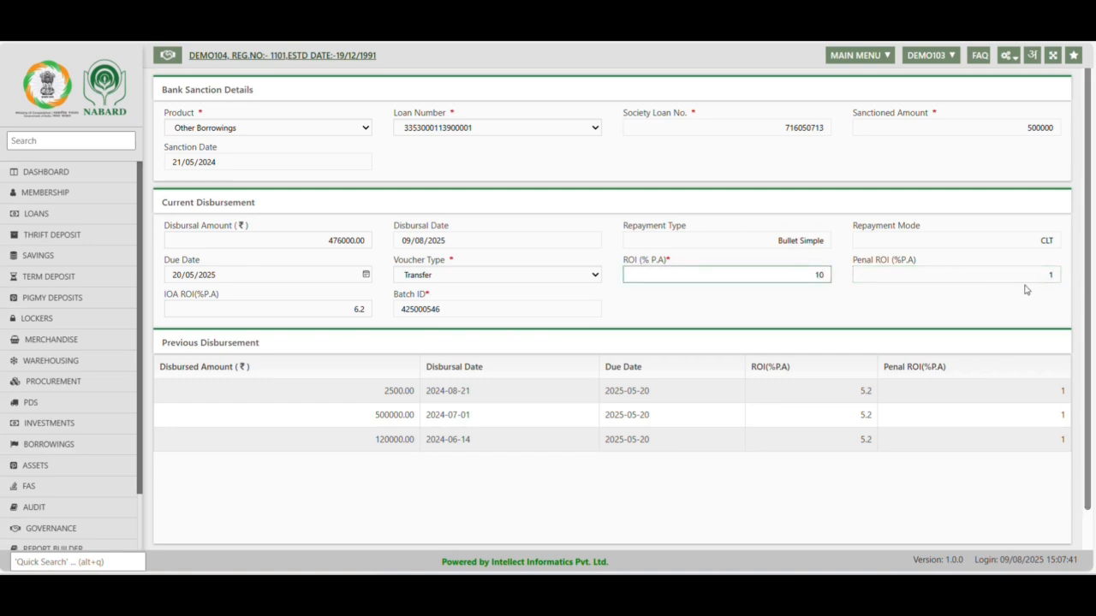
drag(1039, 278, 1094, 331)
text(3)
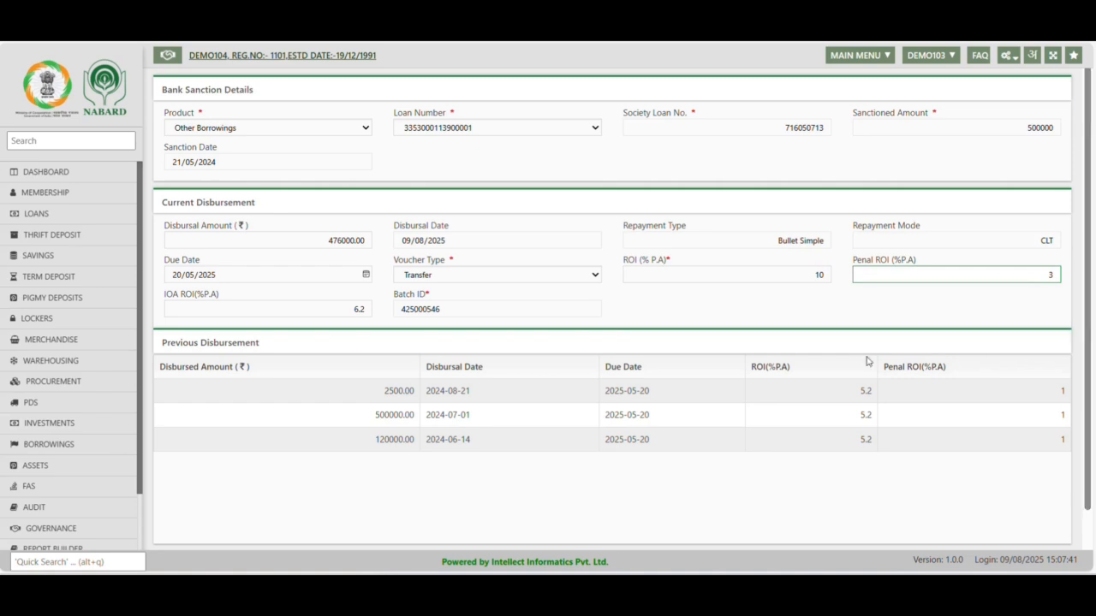
click(719, 302)
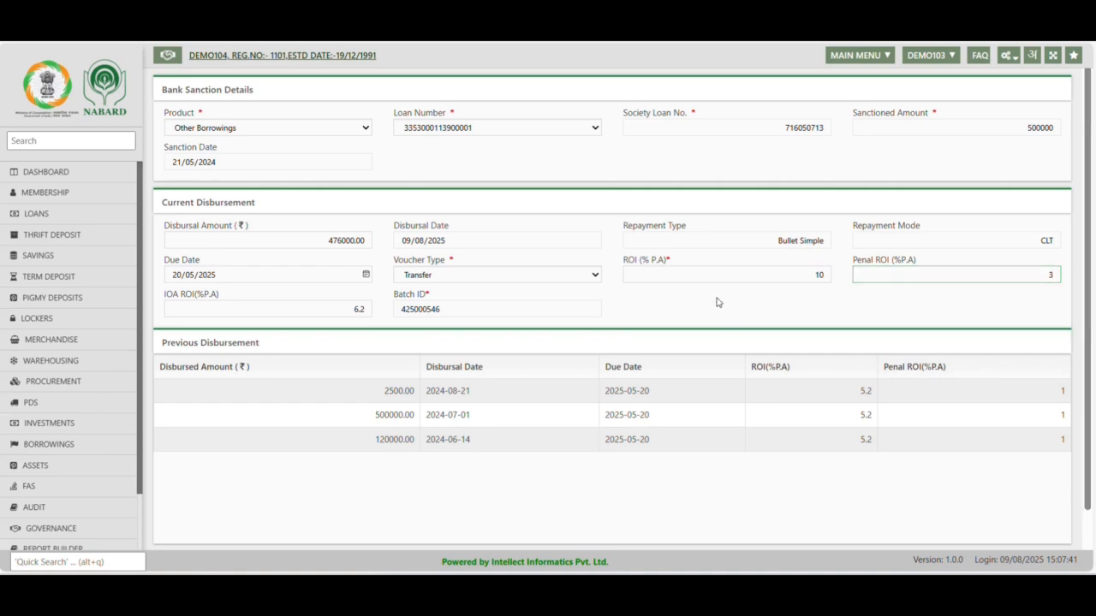
click(355, 309)
text(10)
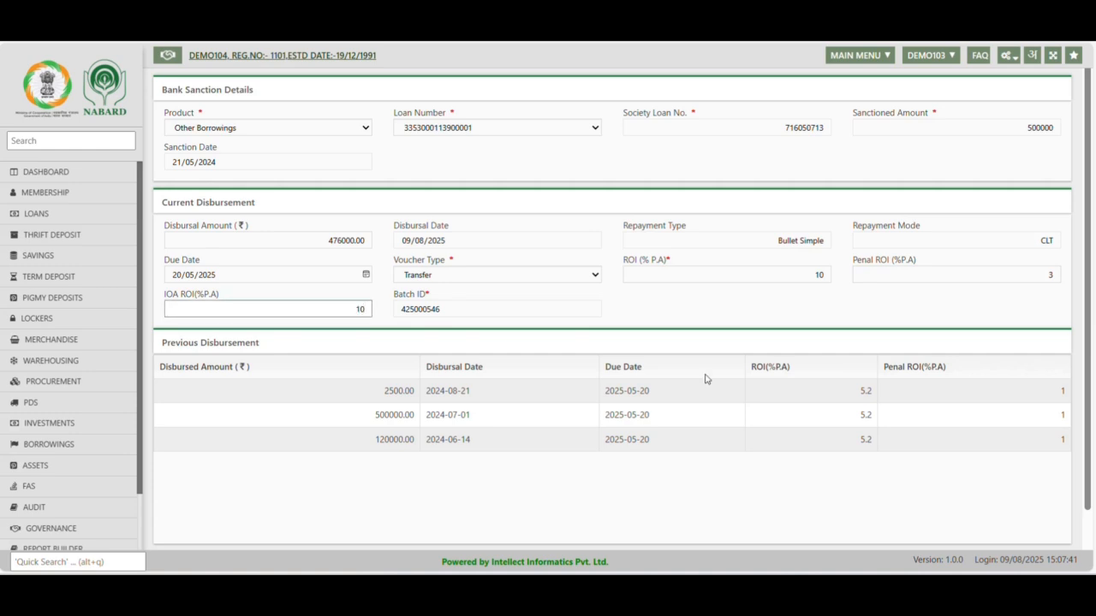
click(817, 313)
Save the borrowing disbursement and acknowledge the save message
scroll(817, 317, down, 1)
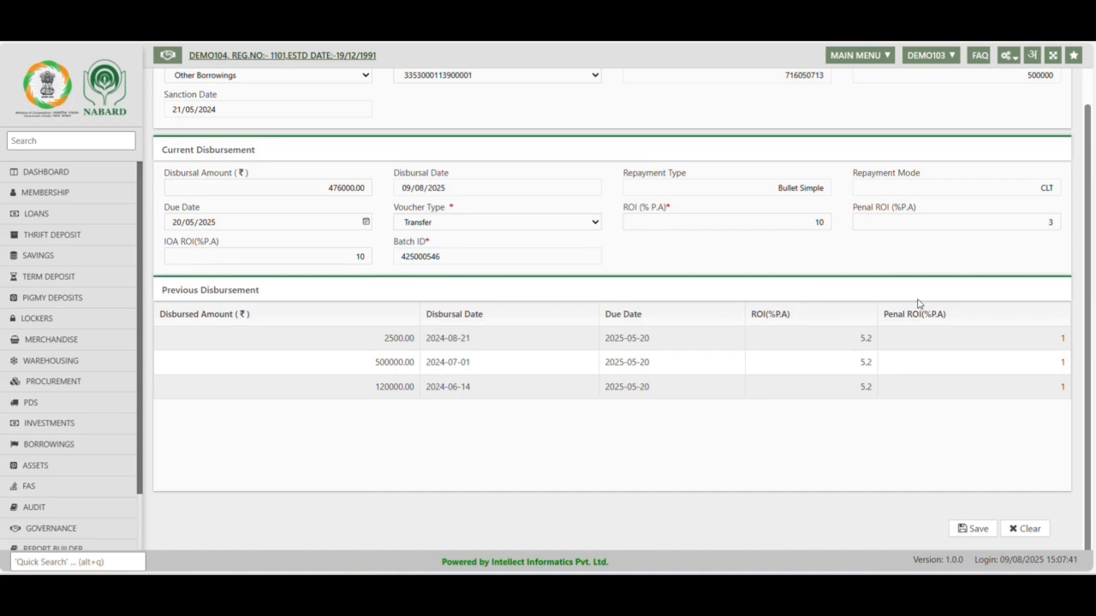
click(973, 529)
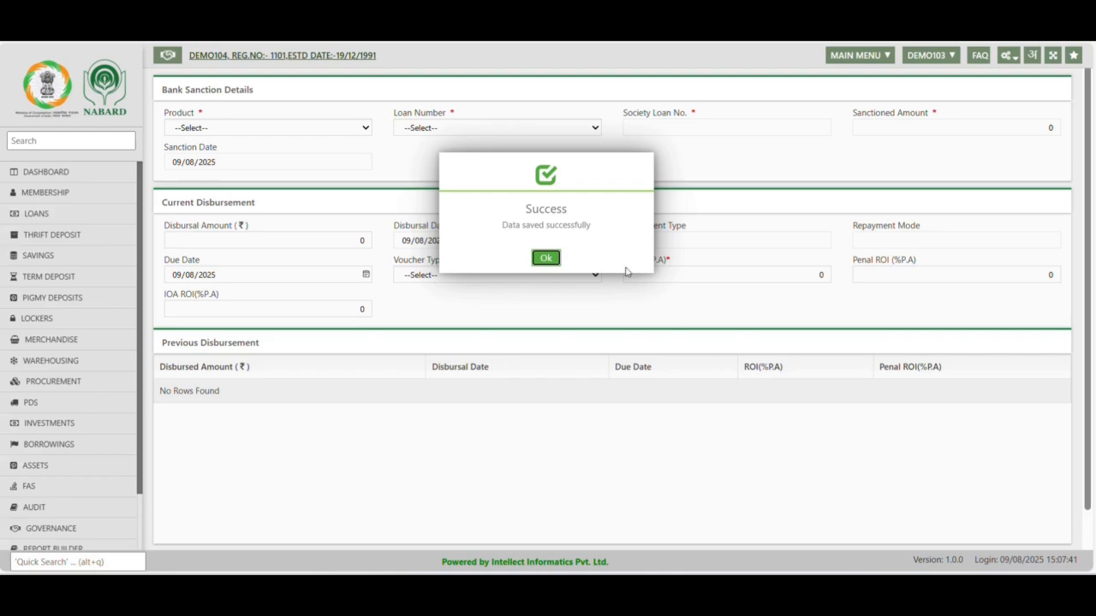
click(545, 257)
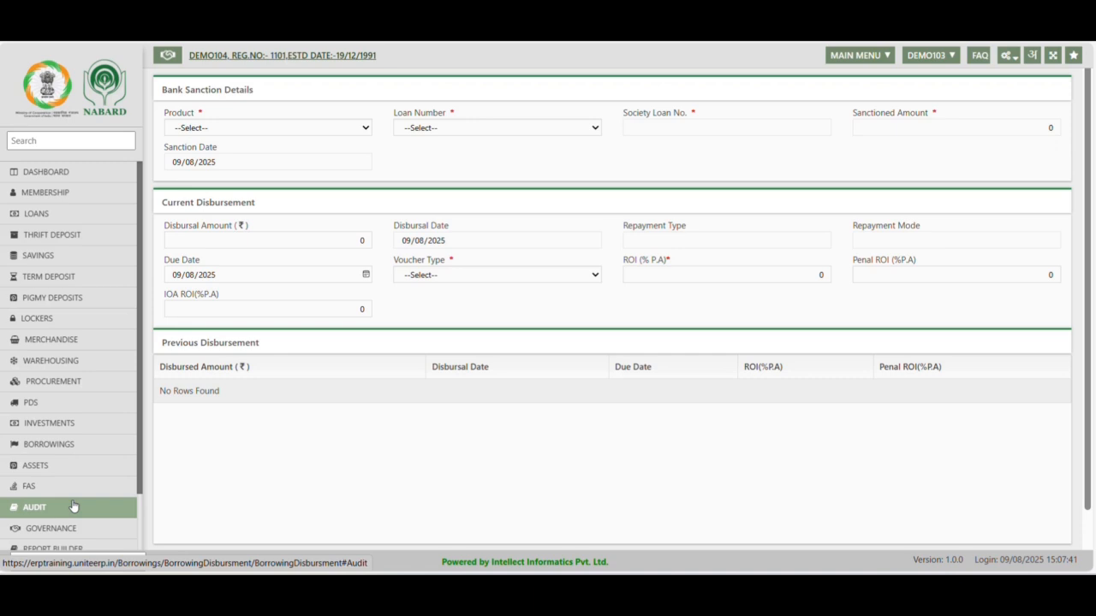
Open an Other Transfer voucher in FAS and accept the day book date 09/08/2025
click(62, 176)
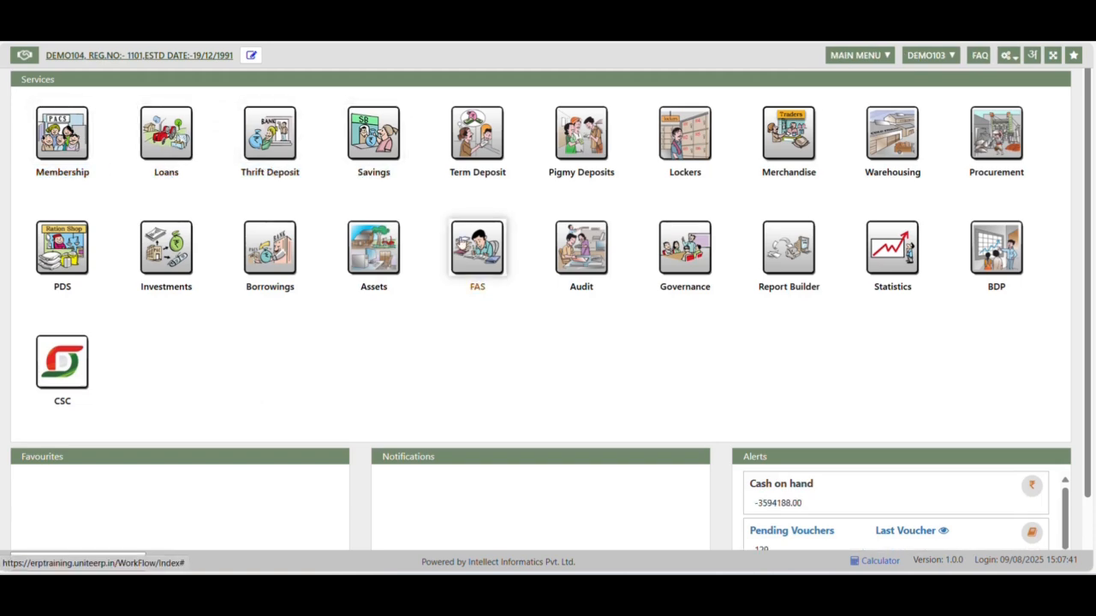
click(477, 257)
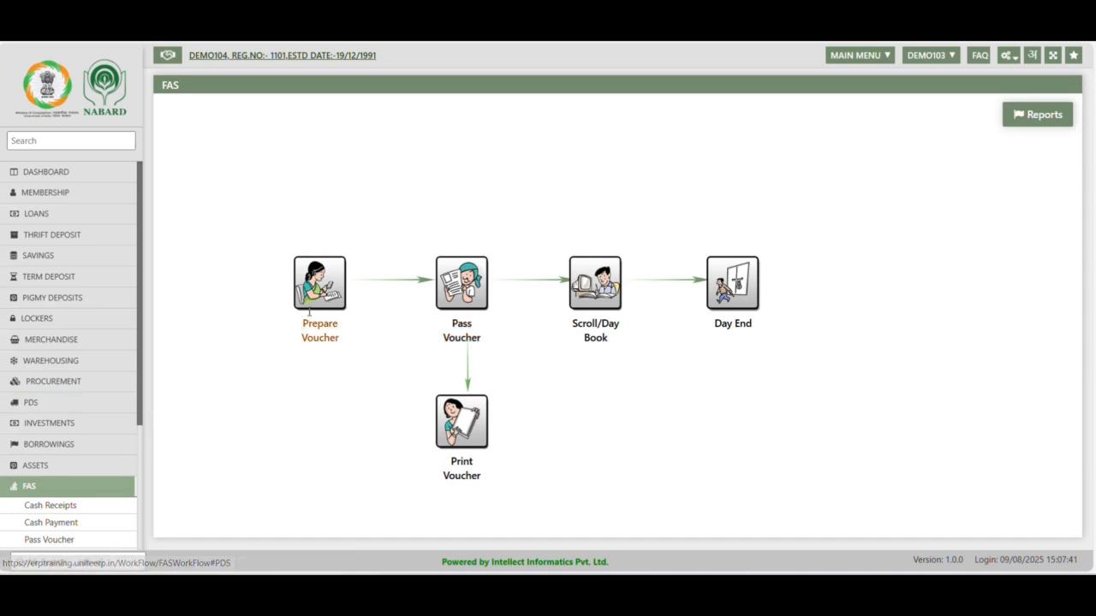
click(333, 279)
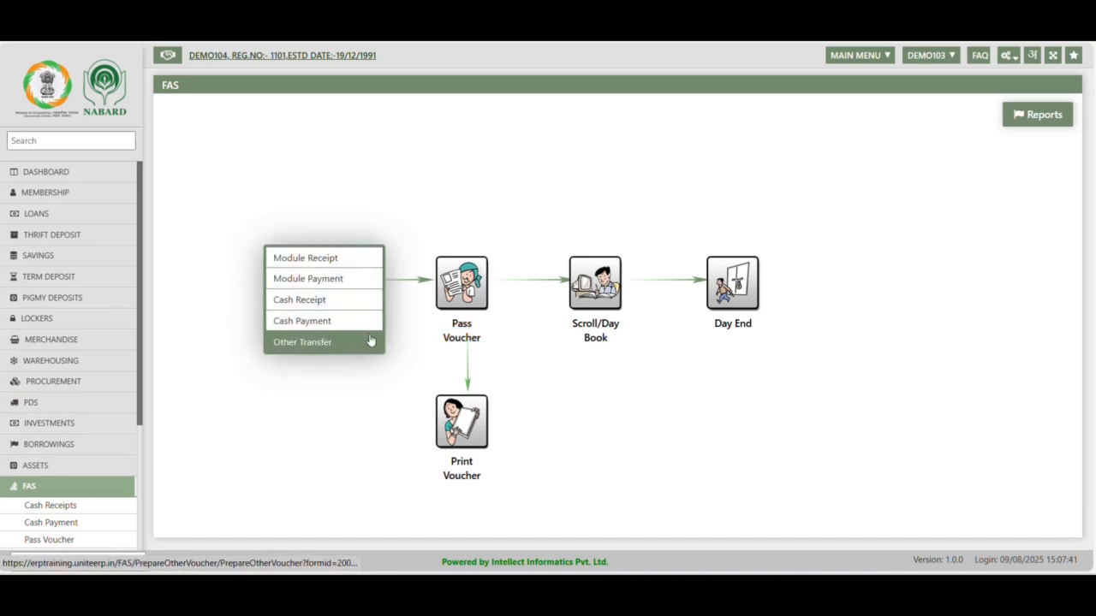
scroll(93, 436, down, 3)
scroll(94, 438, up, 3)
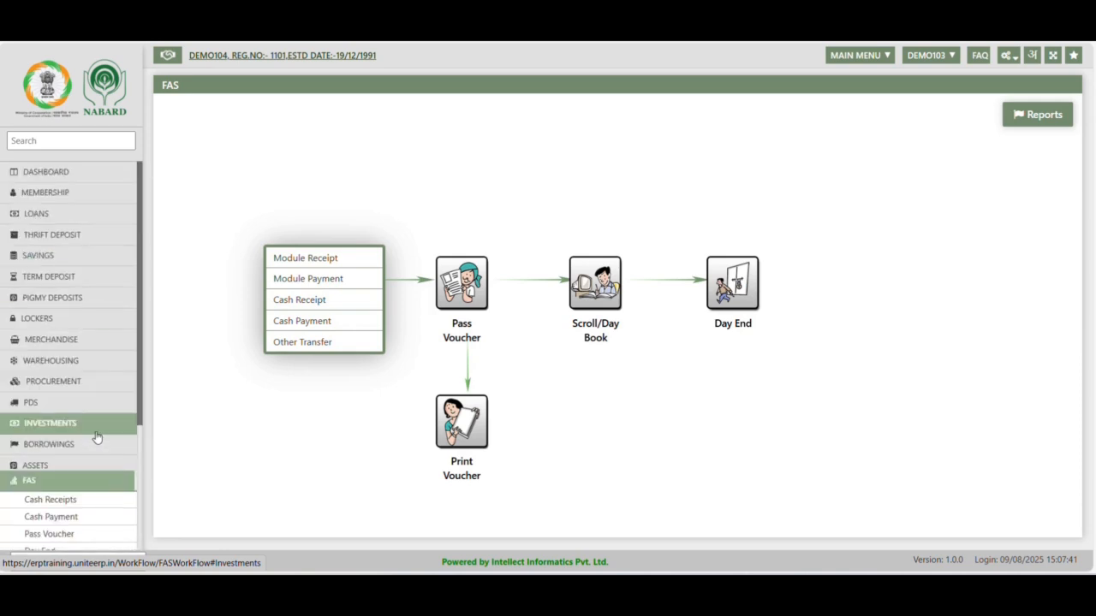
scroll(95, 437, down, 3)
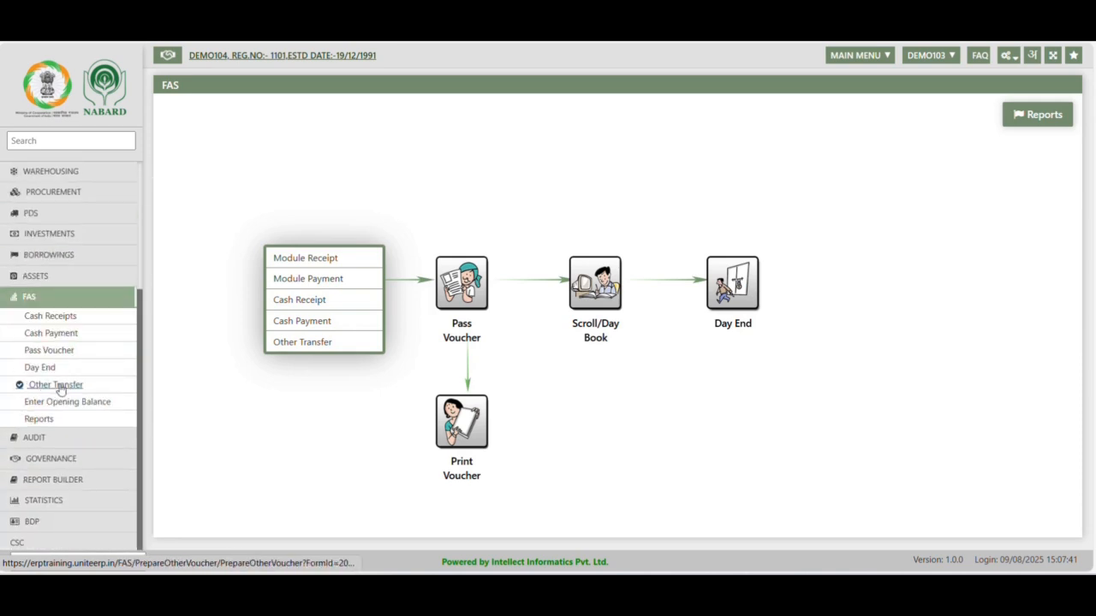
click(302, 342)
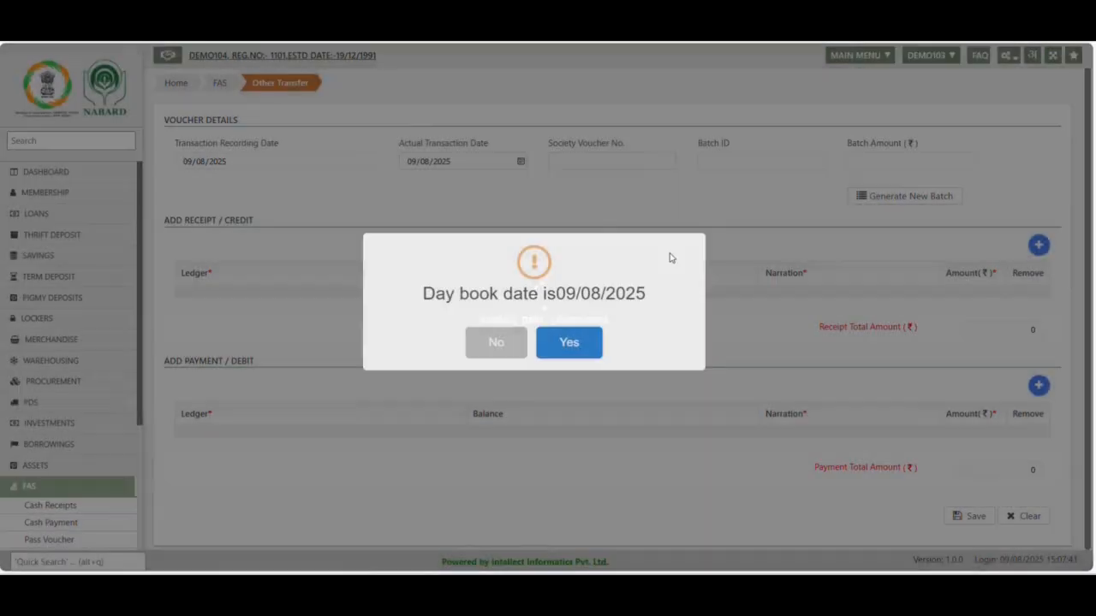
click(563, 347)
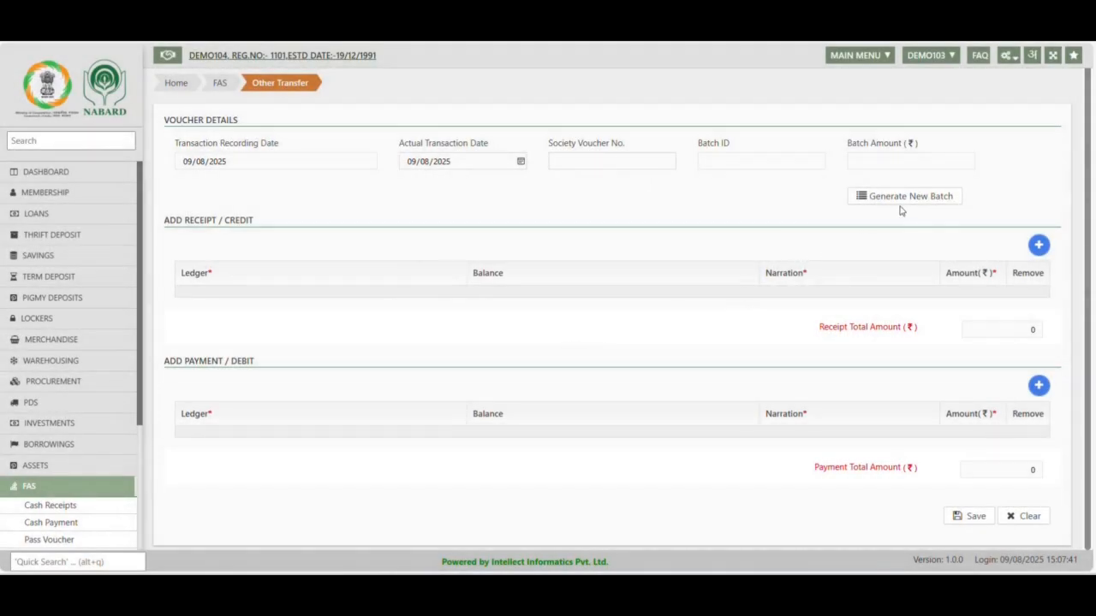
Load the existing batch dated 09/08/2025 with the 476000.00 receipt/credit amount into the transfer voucher
click(903, 202)
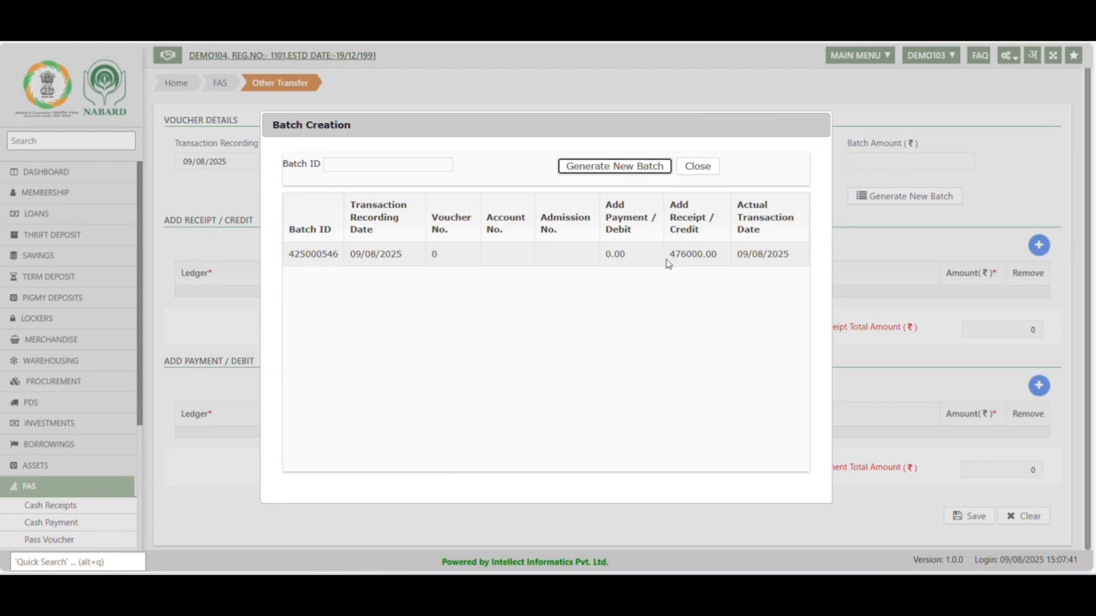
drag(668, 255, 710, 271)
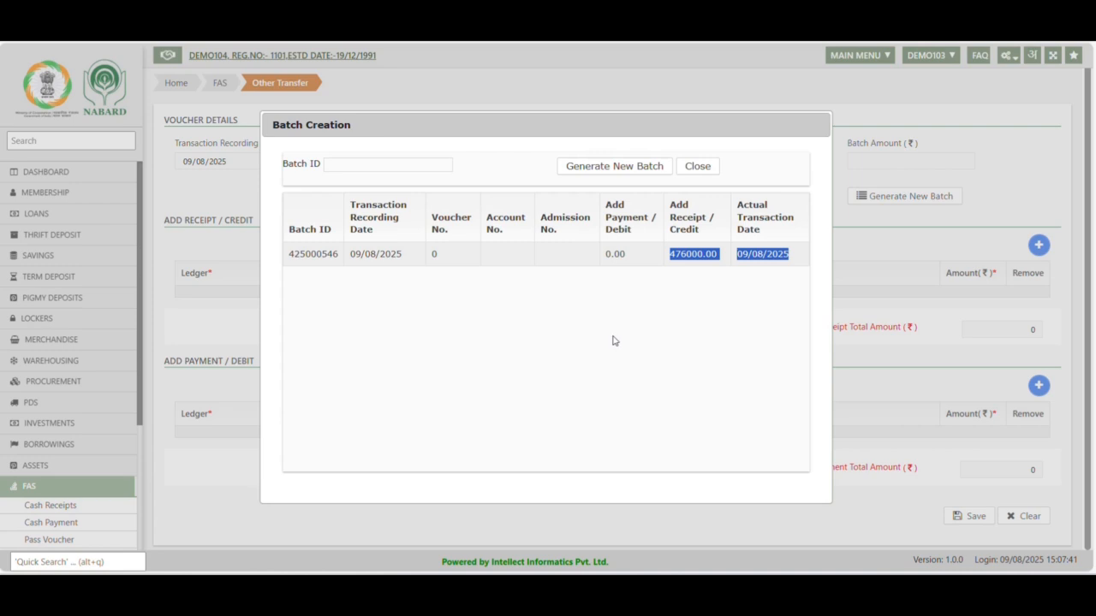
click(694, 254)
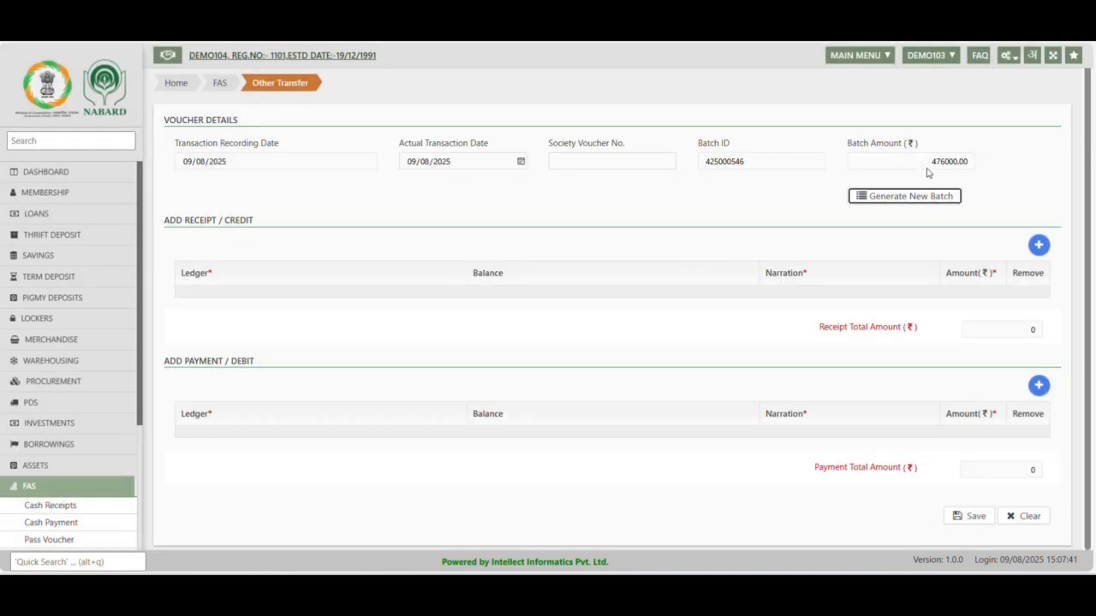
drag(917, 162, 978, 161)
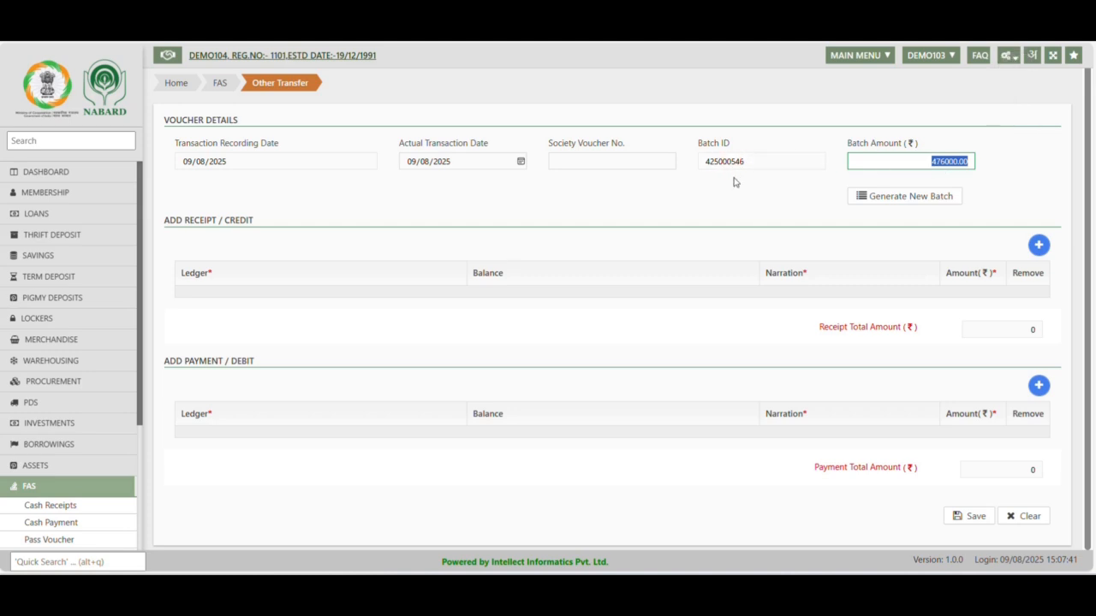
drag(163, 223, 268, 224)
drag(159, 365, 264, 369)
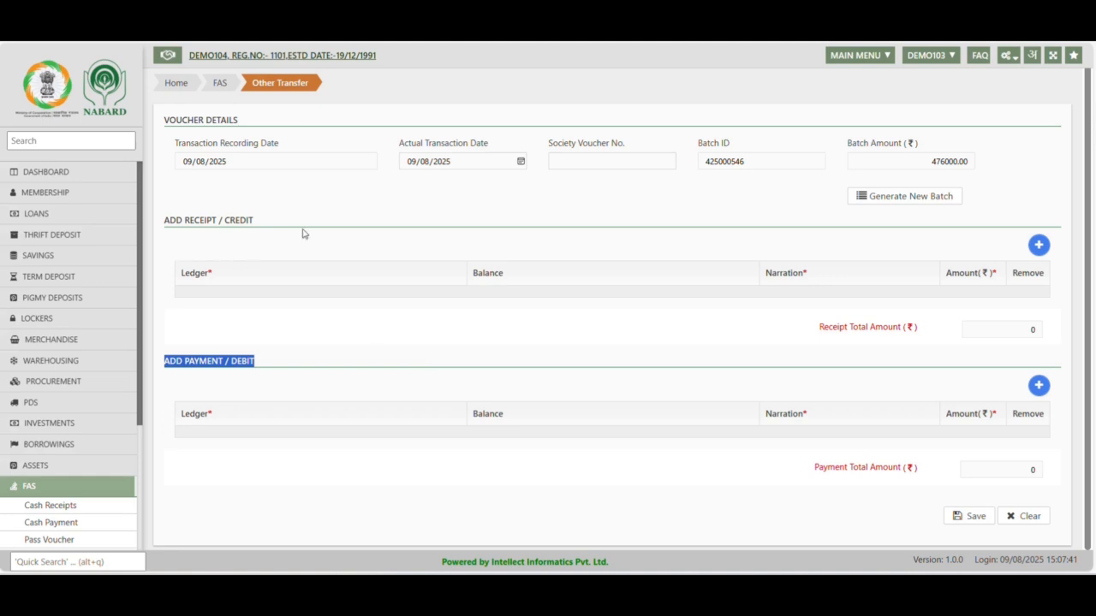
drag(164, 220, 264, 220)
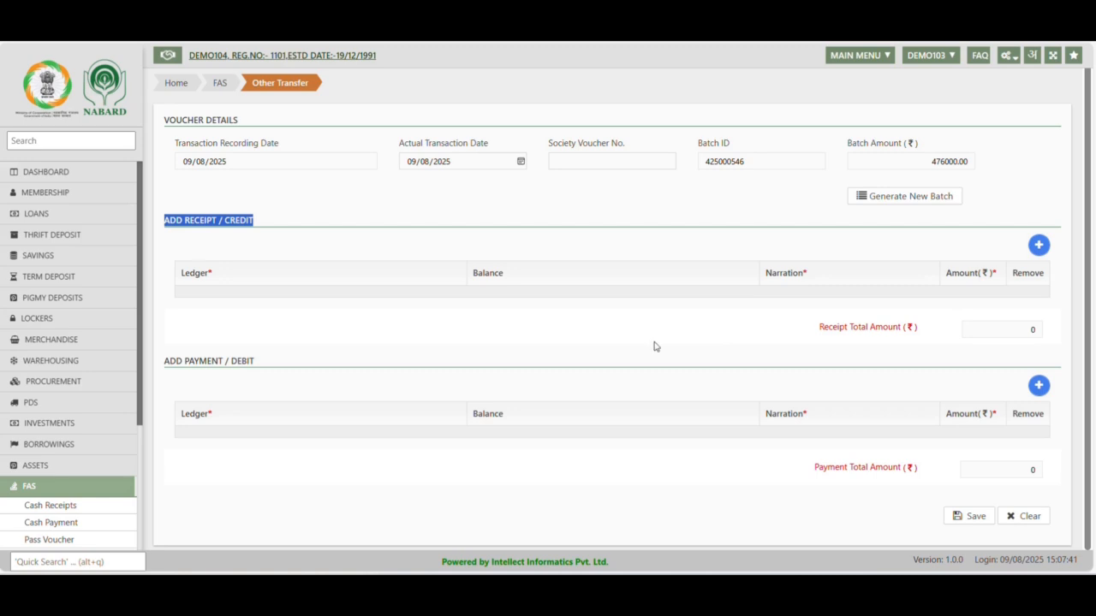
Add a payment/debit row and assign the second IFCO Sundry Creditors(Annexure-IV) ledger to it
click(694, 476)
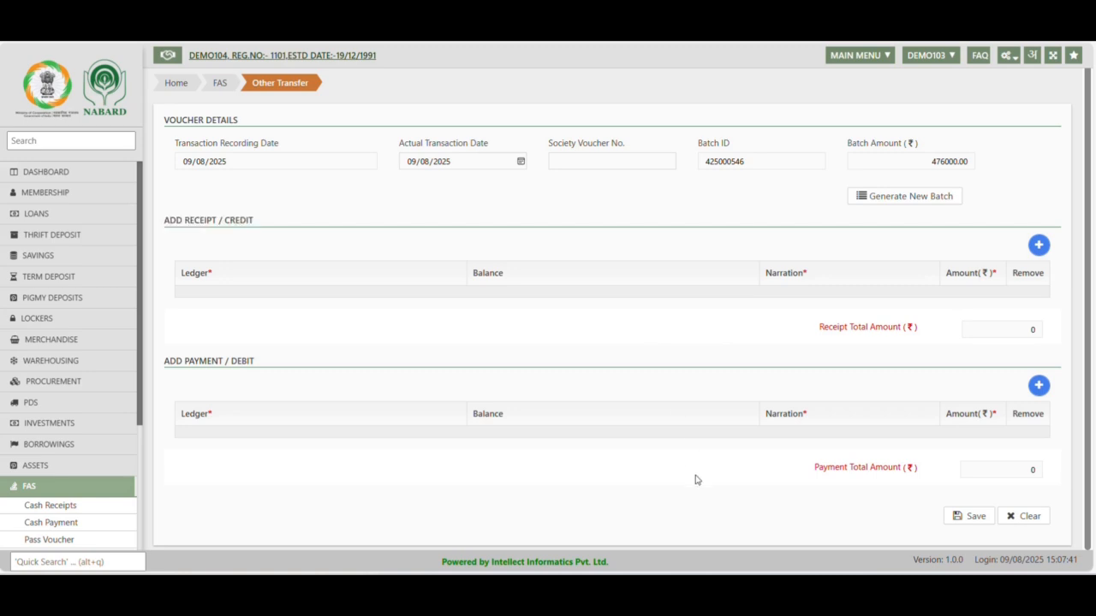
click(1038, 386)
click(315, 443)
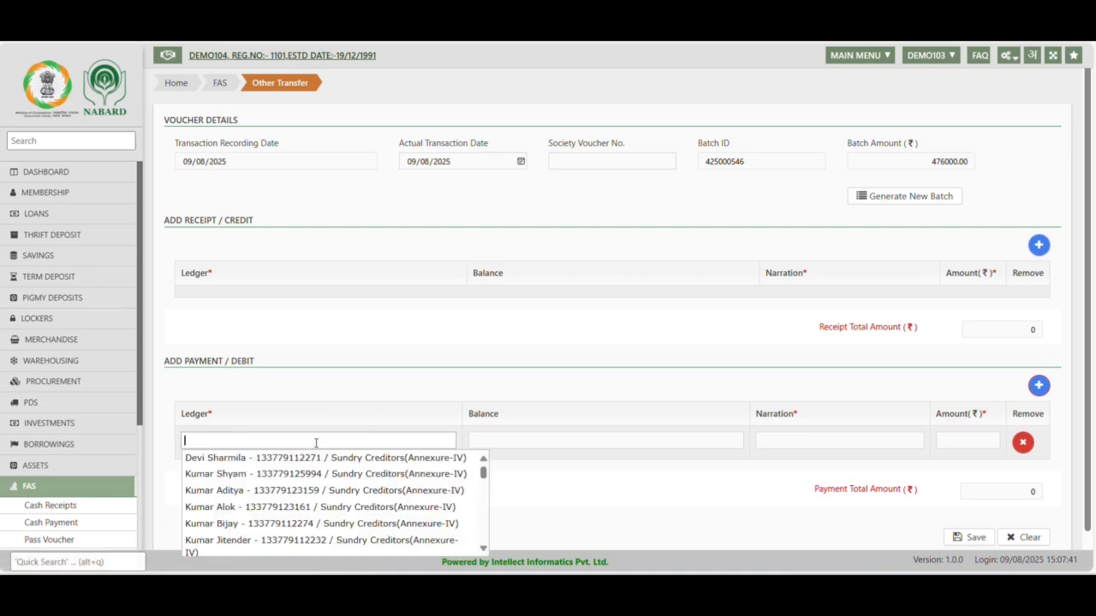
text(ifco)
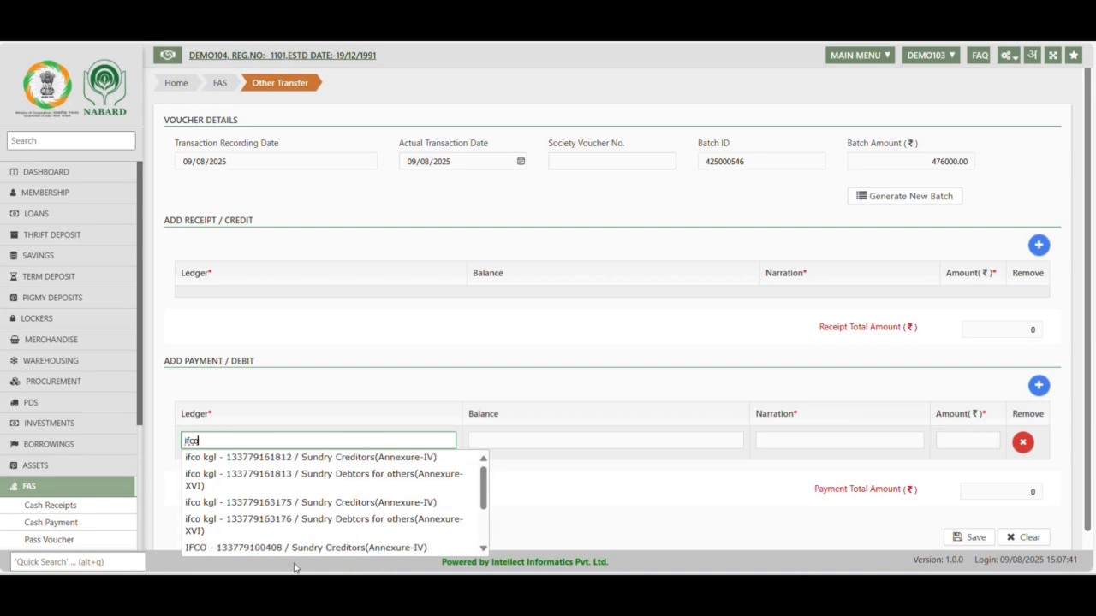
scroll(377, 548, down, 2)
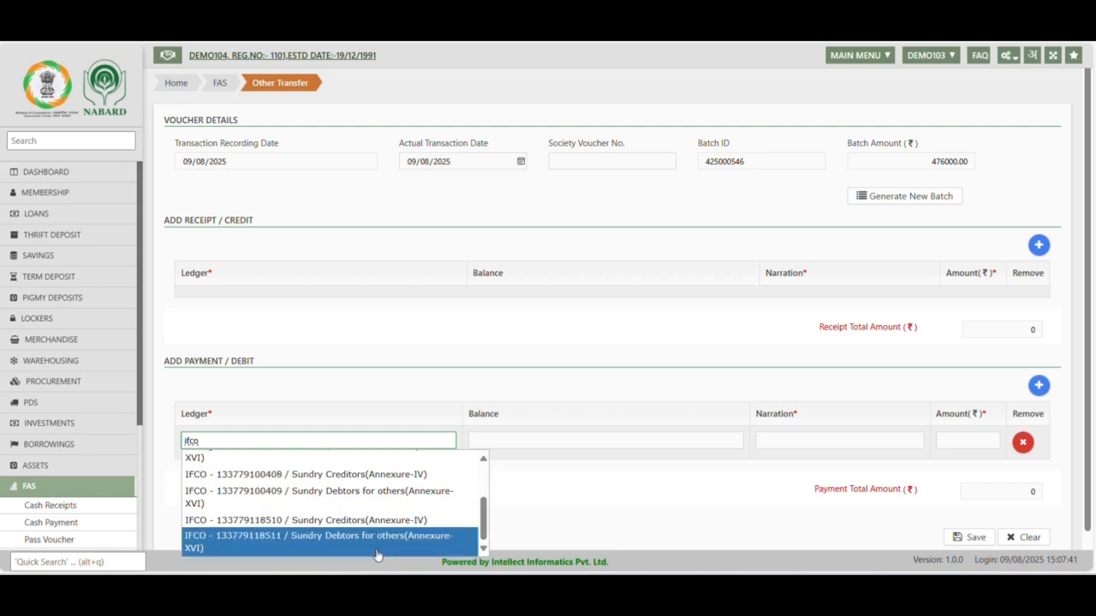
click(318, 521)
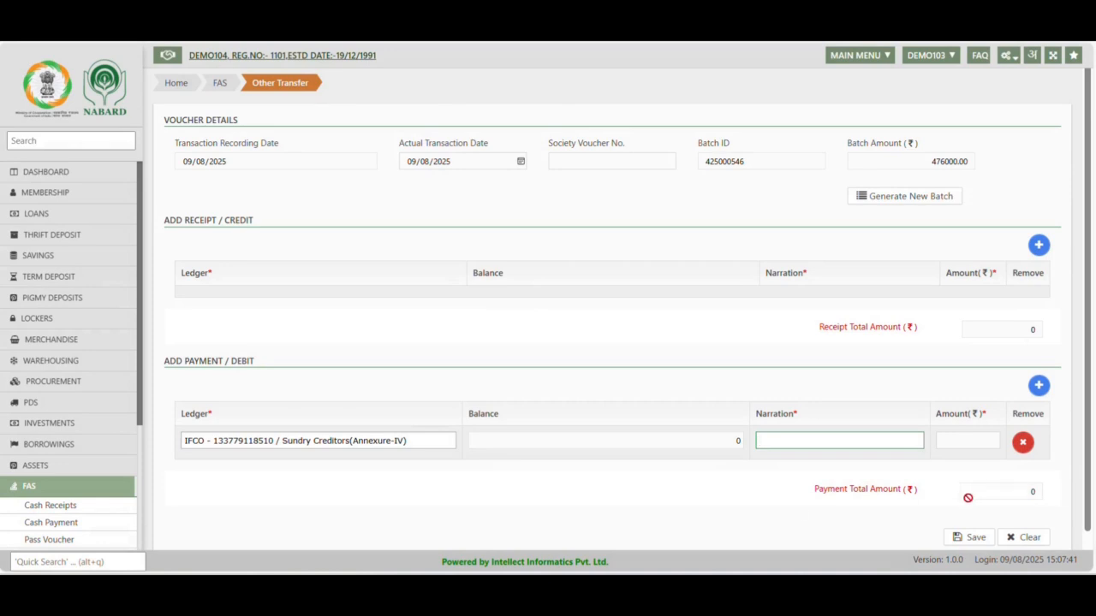
Enter the narration dpatosh for the IFCO payment/debit row
click(812, 442)
text(d)
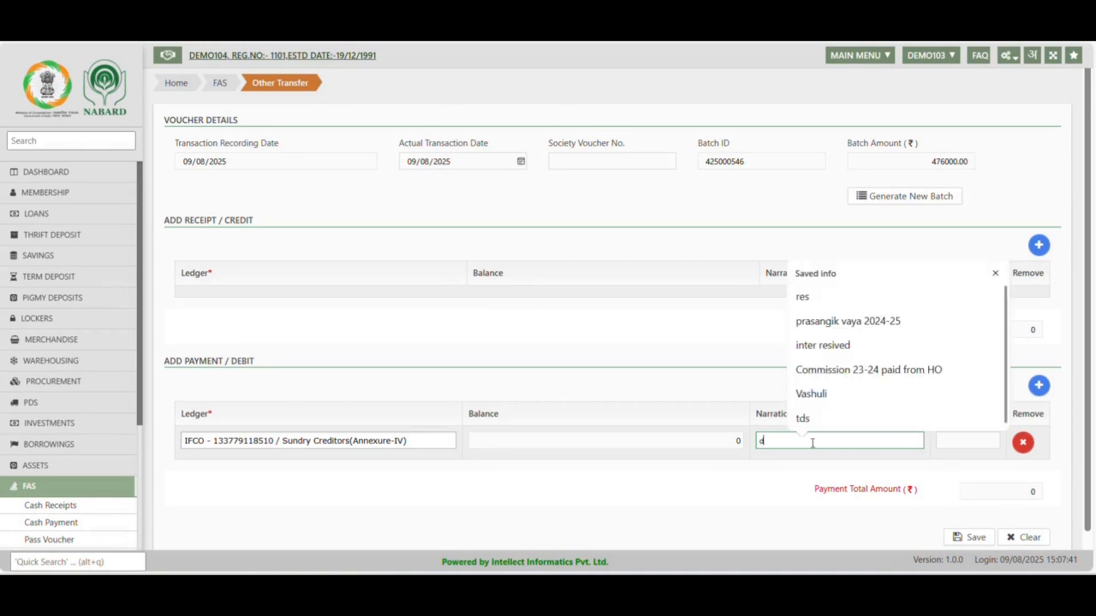
text(patosh)
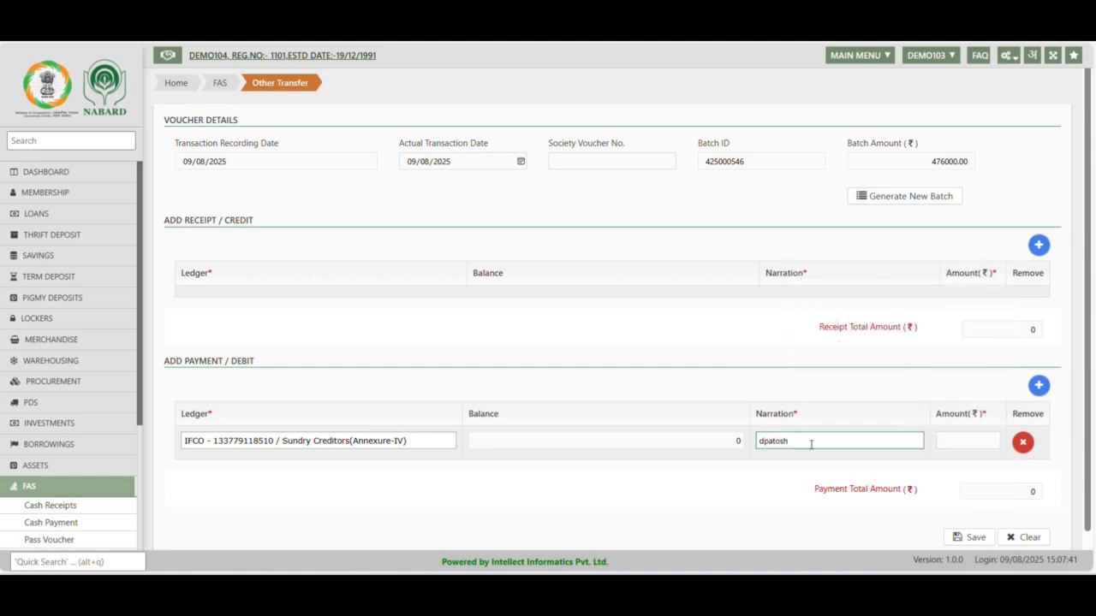
click(780, 463)
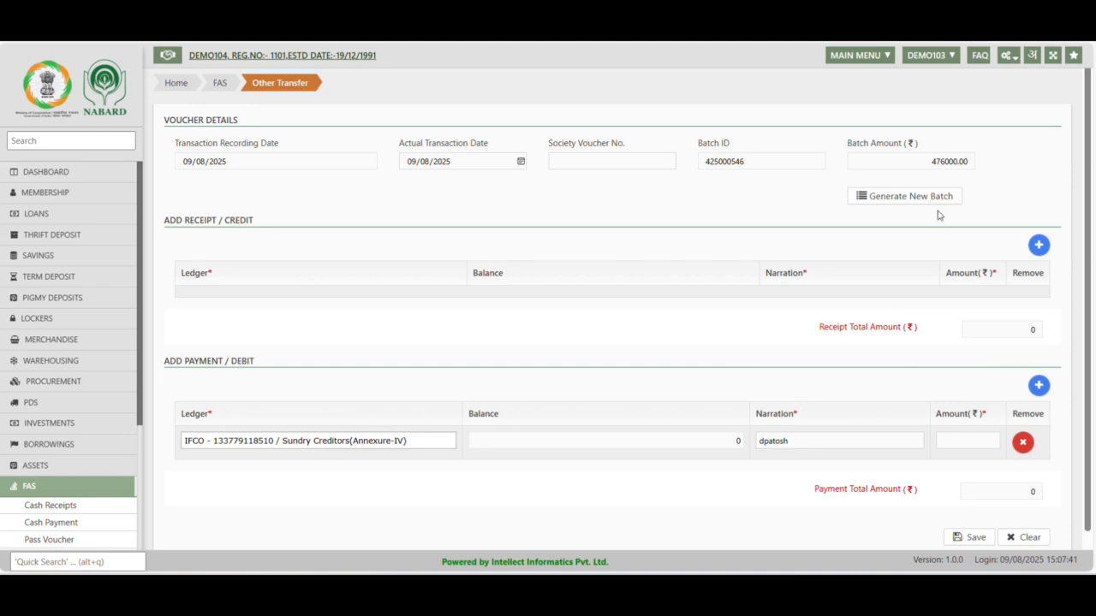
Copy the batch amount 476000.00 into the IFCO debit row's amount and save the transfer voucher
click(927, 161)
key(ctrl+c)
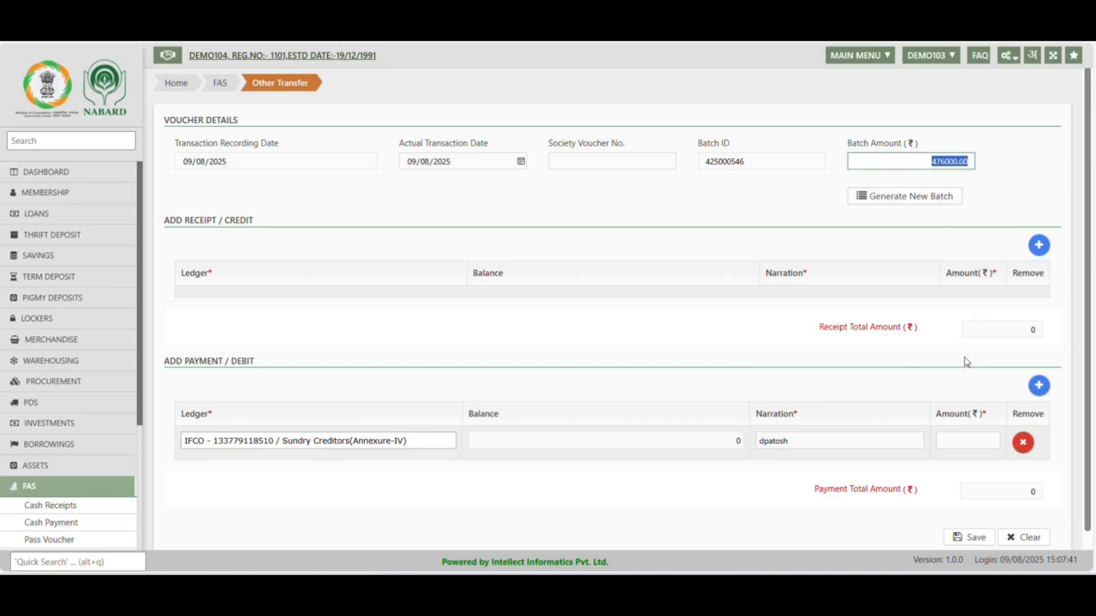
click(974, 442)
key(ctrl+v)
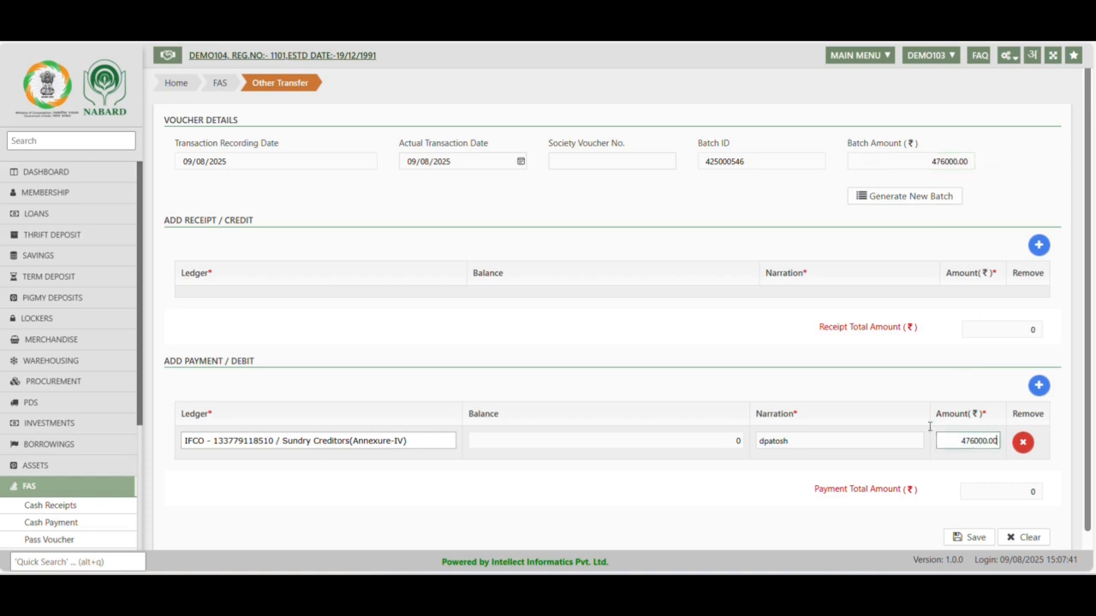
click(847, 390)
scroll(866, 409, down, 1)
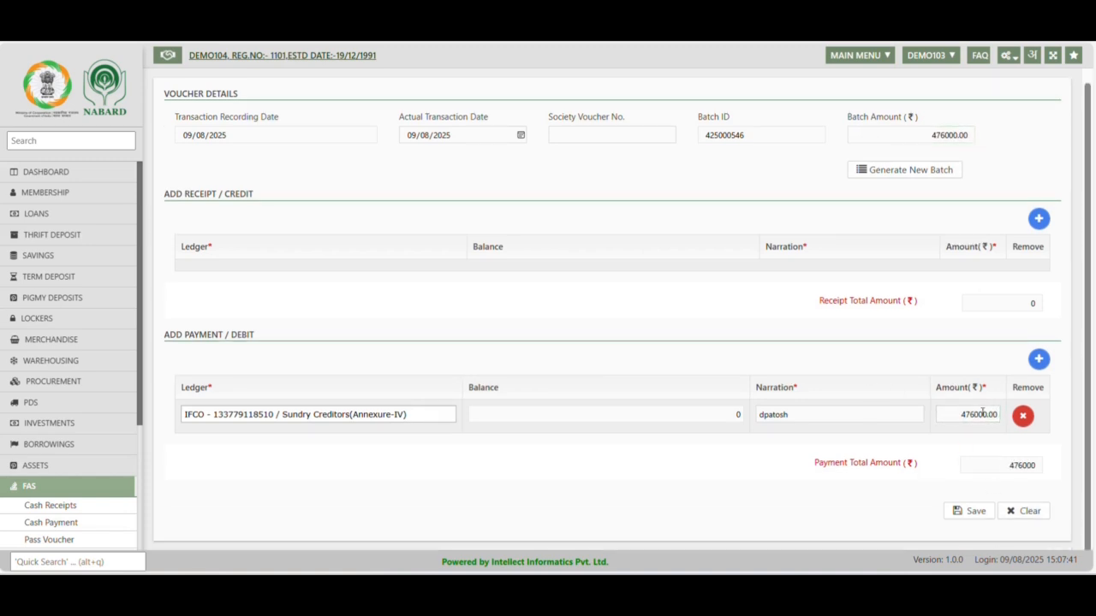
click(964, 515)
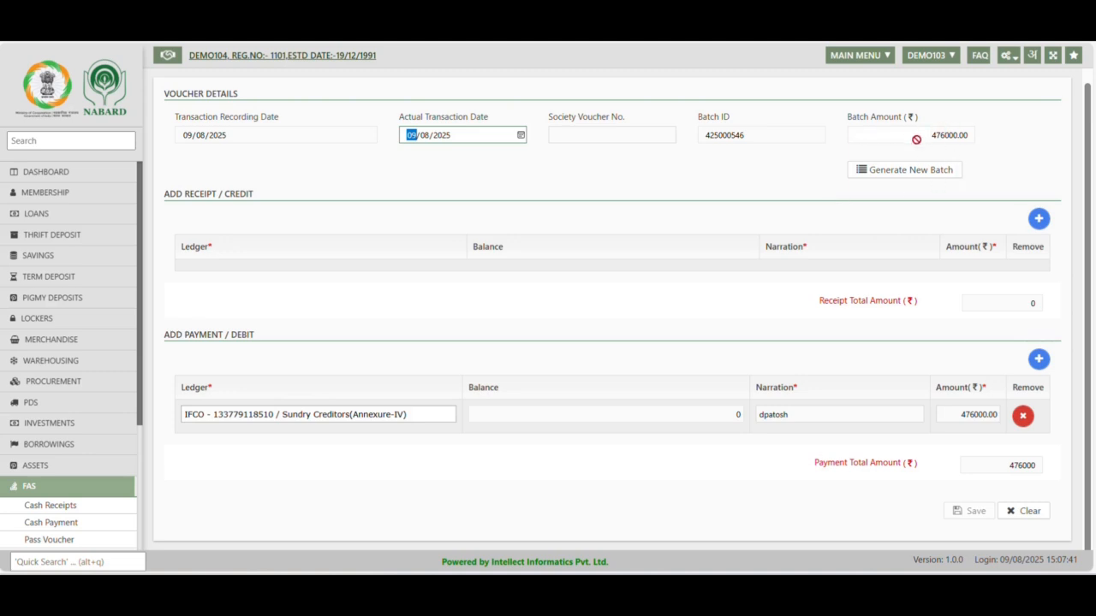
Replace the batch on the IFCO debit voucher with a newly generated one, repeating the batch generation once
click(886, 171)
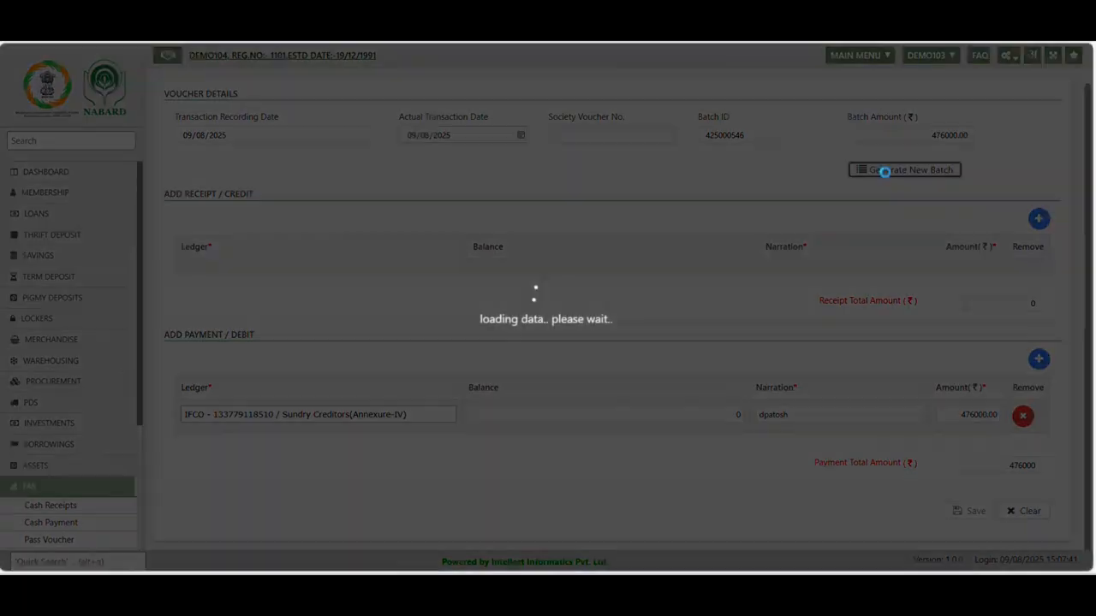
click(565, 343)
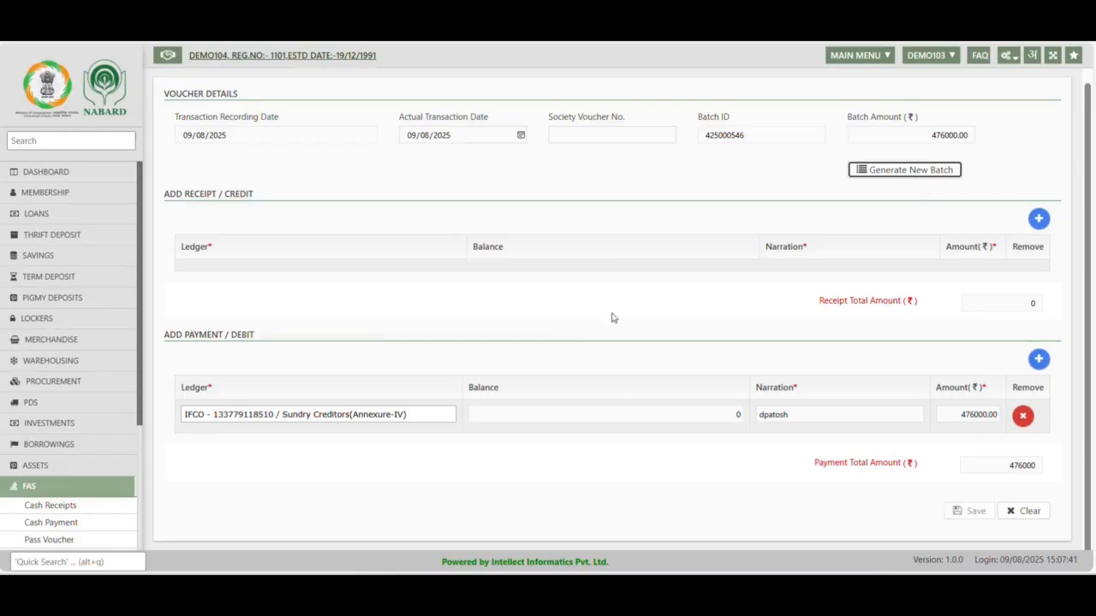
click(899, 169)
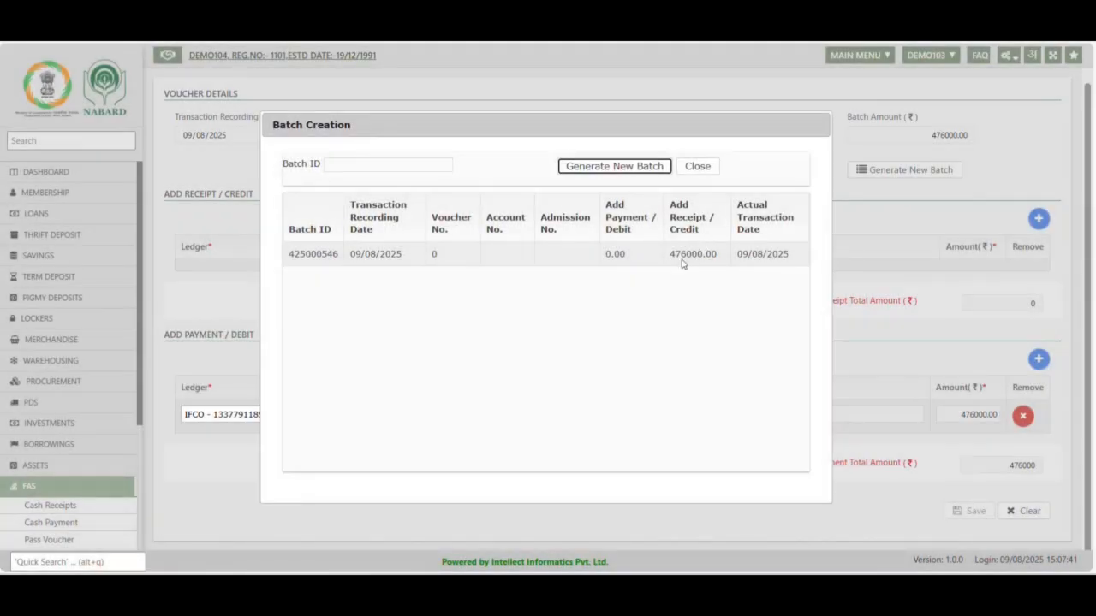
click(608, 168)
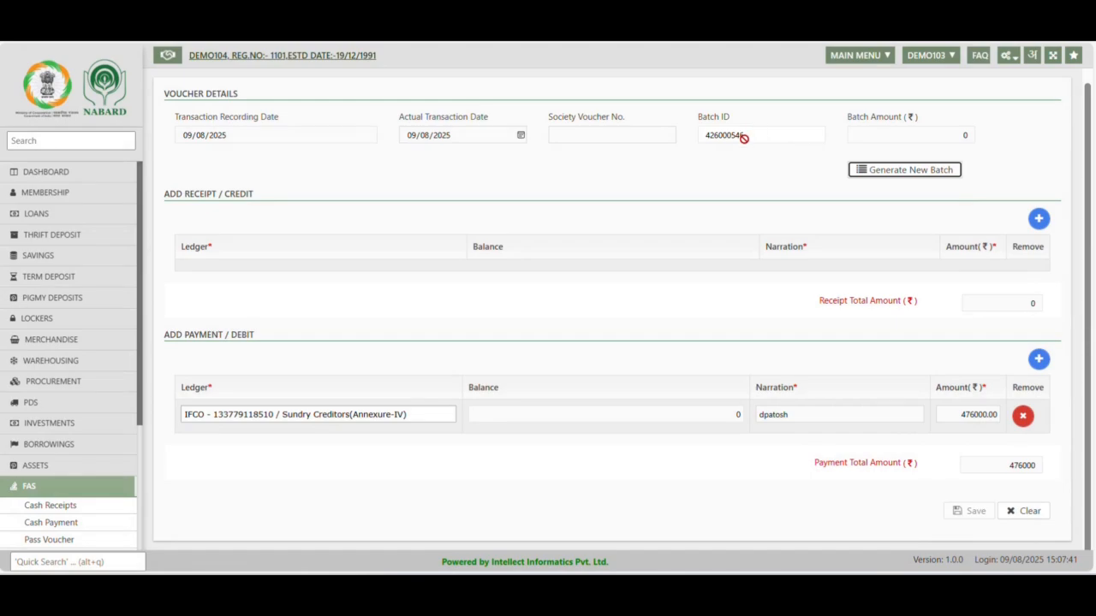
click(892, 171)
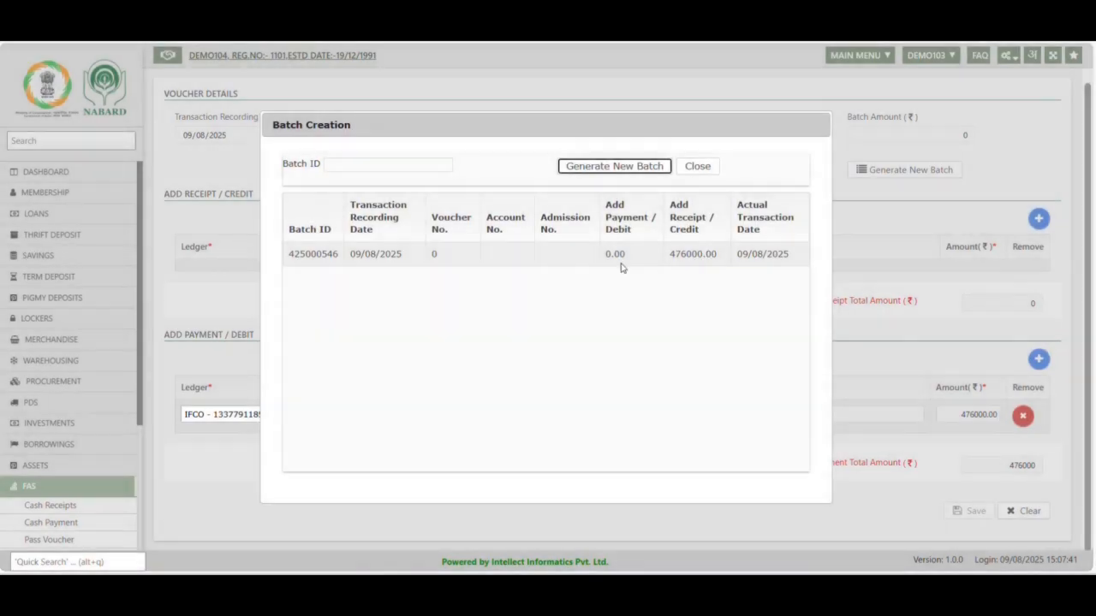
click(622, 168)
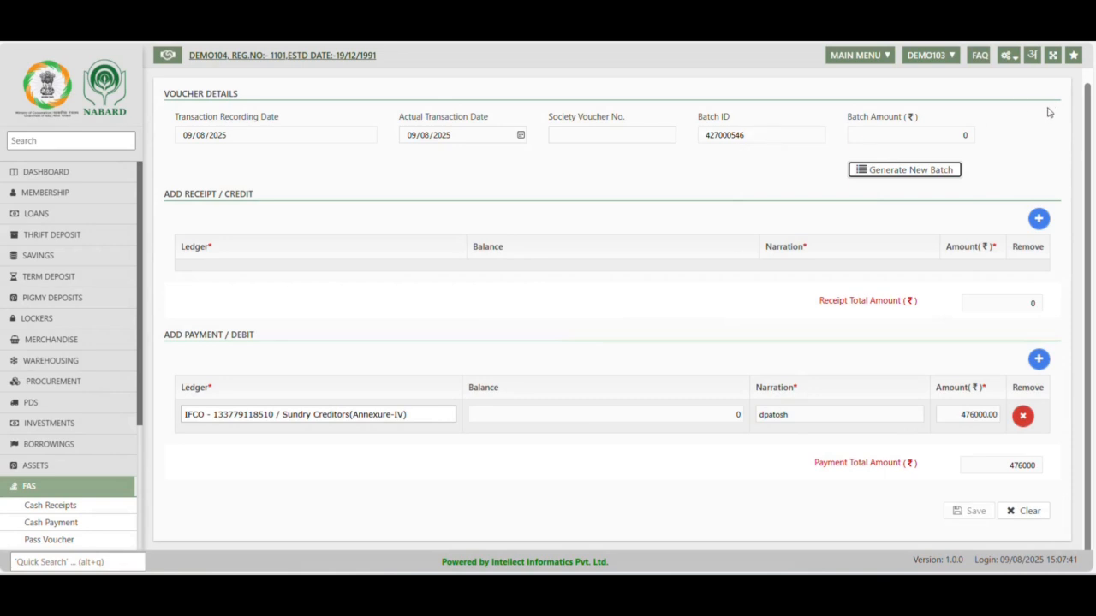
click(949, 135)
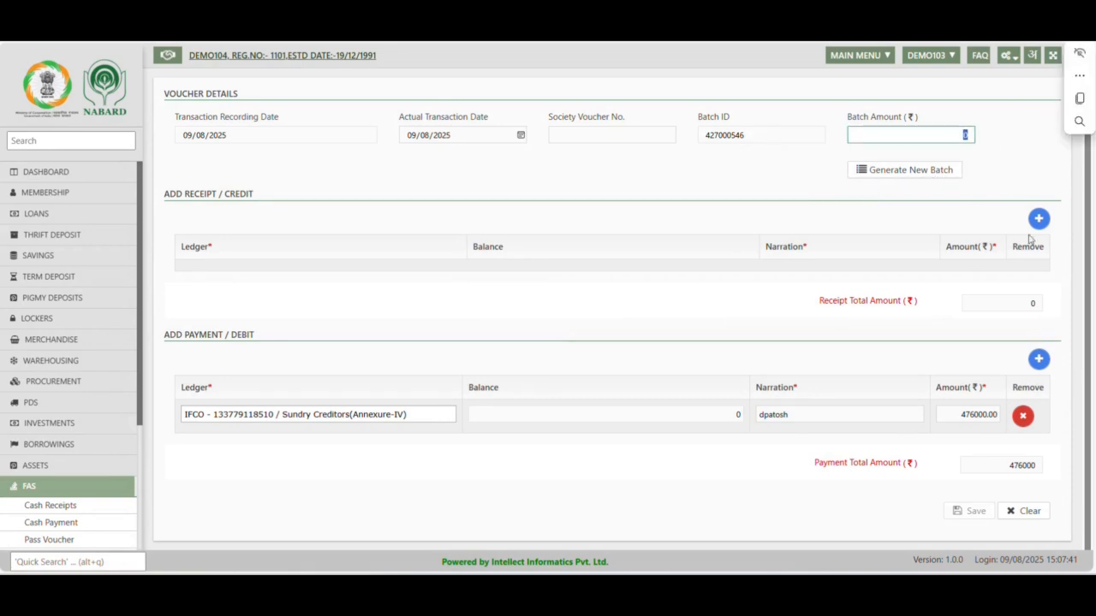
Return to the dashboard and open a fresh Other Transfer voucher from the FAS service
click(38, 172)
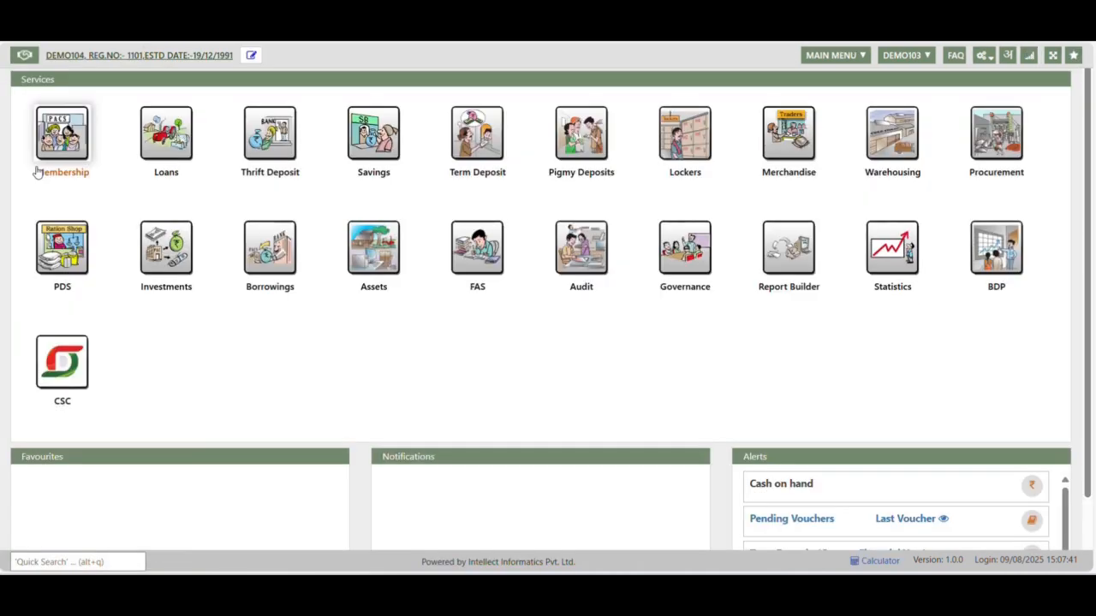
click(460, 262)
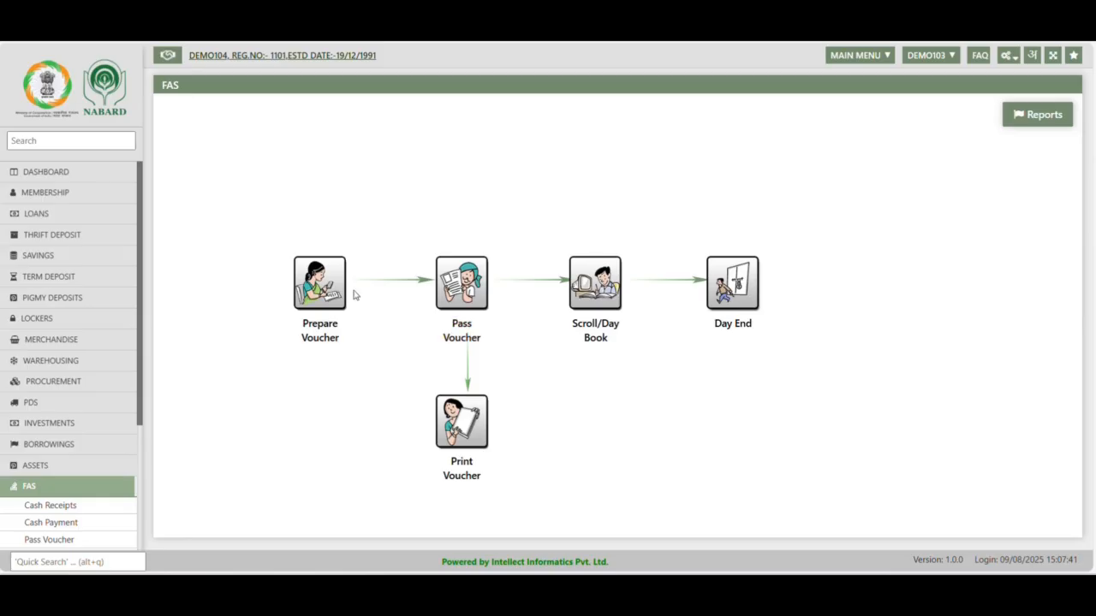
click(325, 308)
click(337, 344)
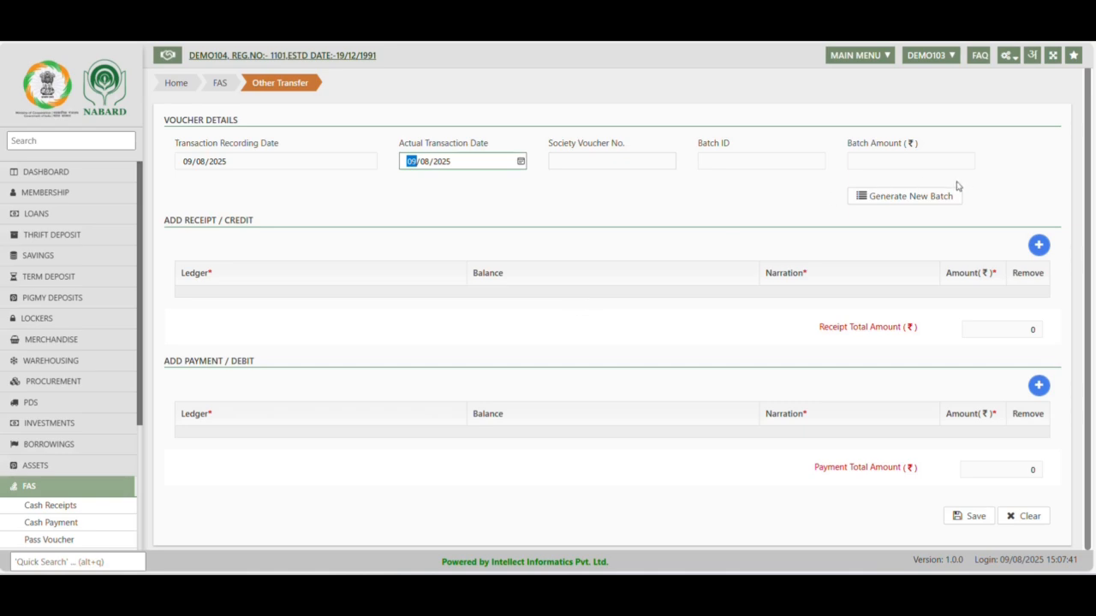
Accept the day book date 09/08/2025 and generate a new batch for the blank transfer voucher
click(900, 190)
click(565, 345)
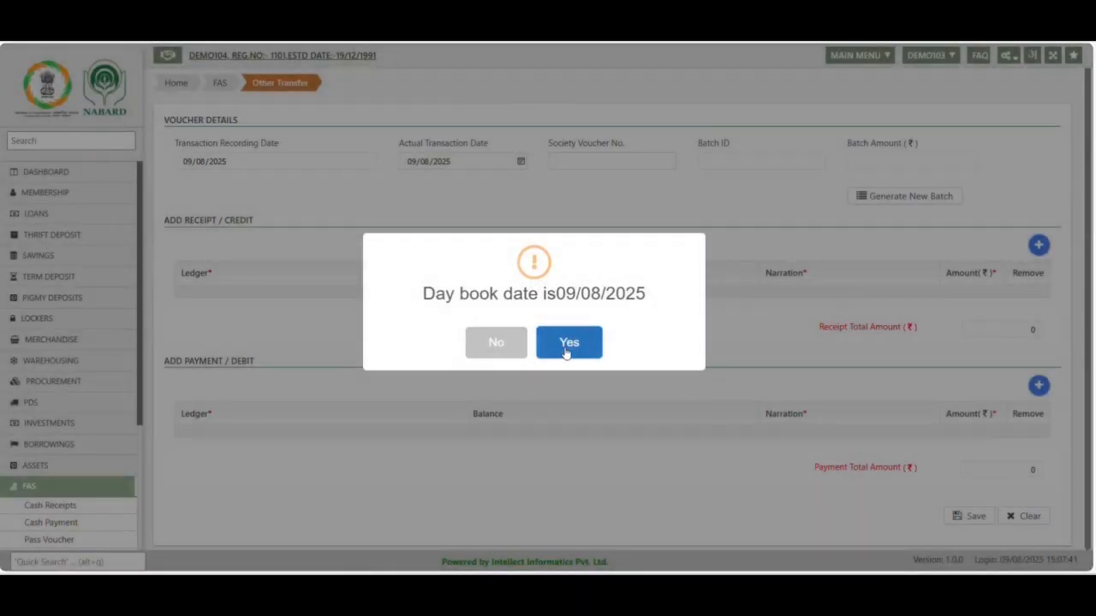
click(920, 198)
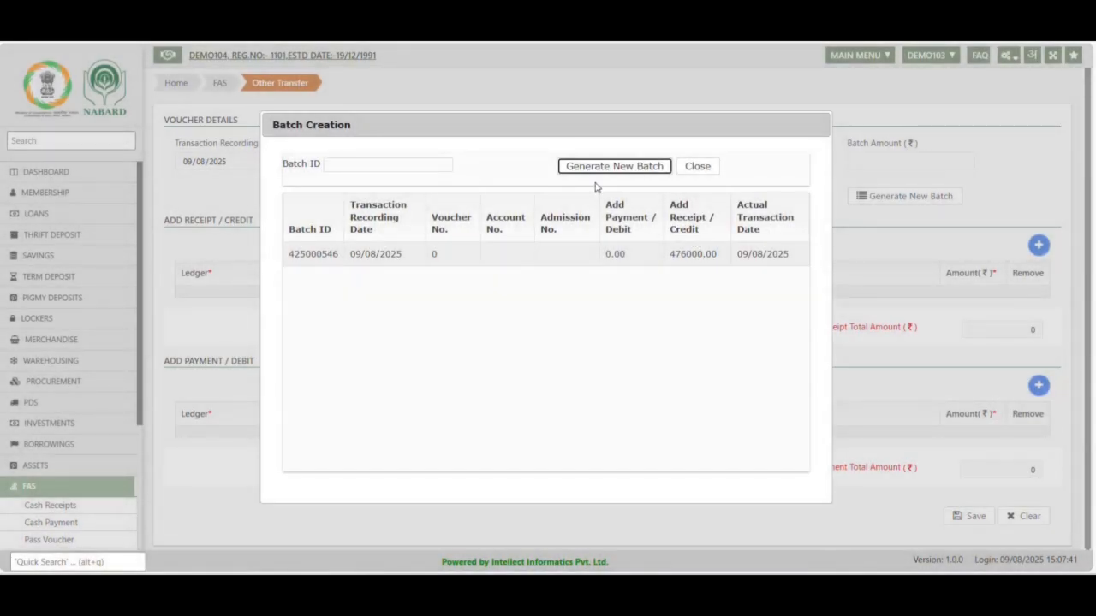
click(598, 165)
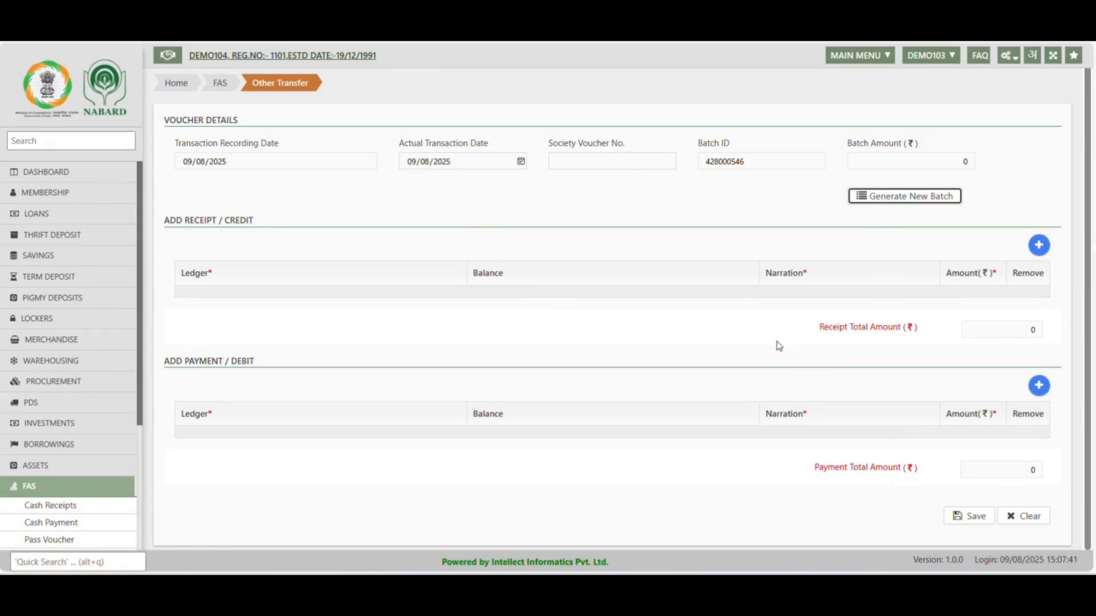
Add a receipt/credit row using the fertilizer cash credit limit ledger under Sundry Debtors for others(Annexure-XVI)
click(1040, 248)
click(309, 302)
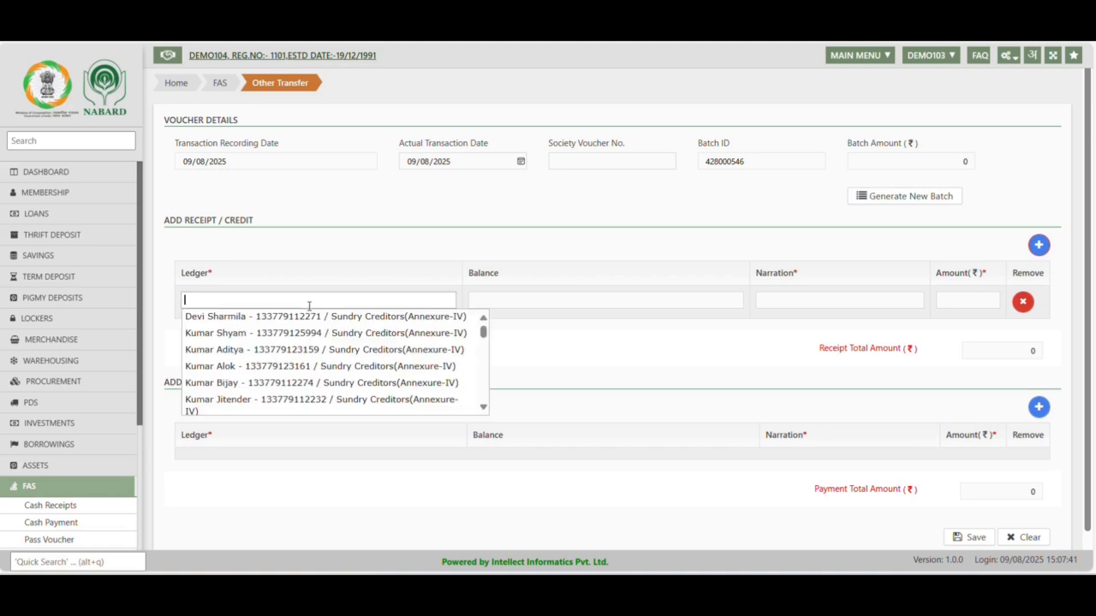
text(cash)
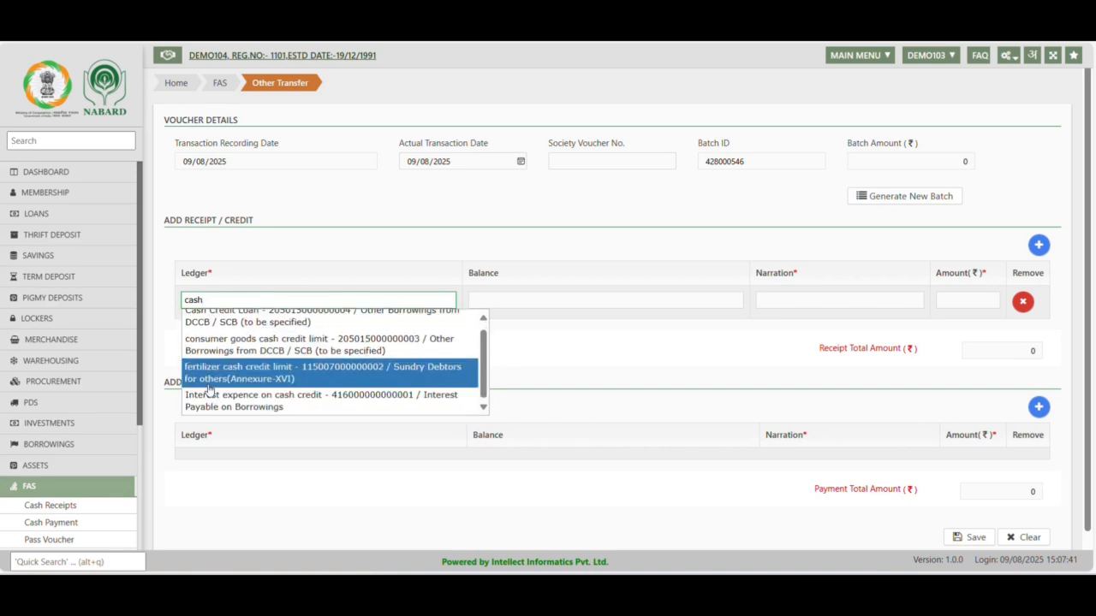
click(284, 379)
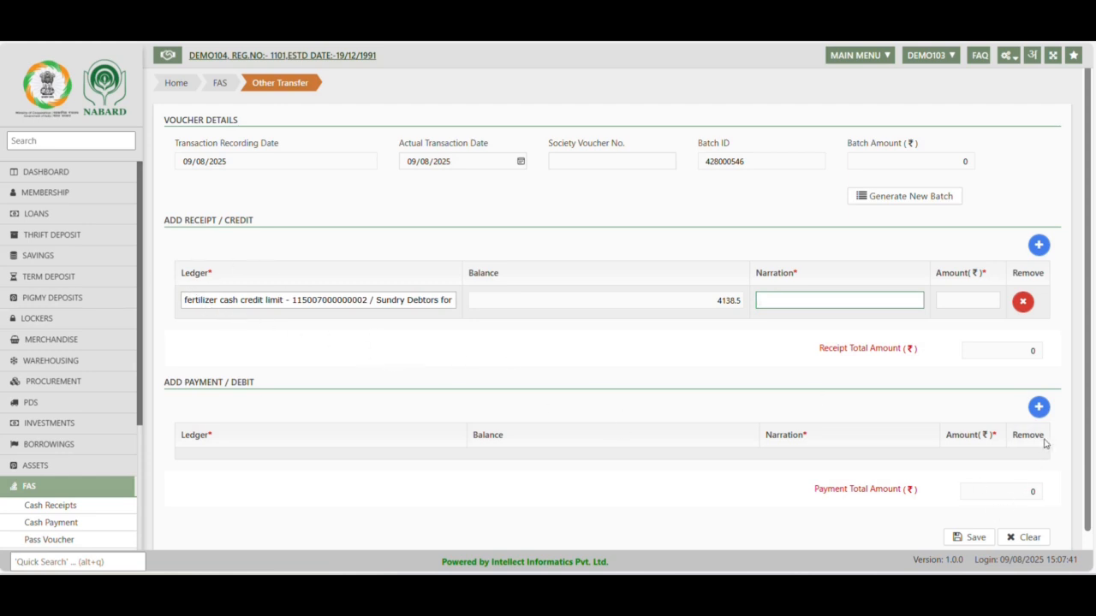
Add a payment/debit row using the first IFCO Sundry Creditors(Annexure-IV) ledger
click(1040, 413)
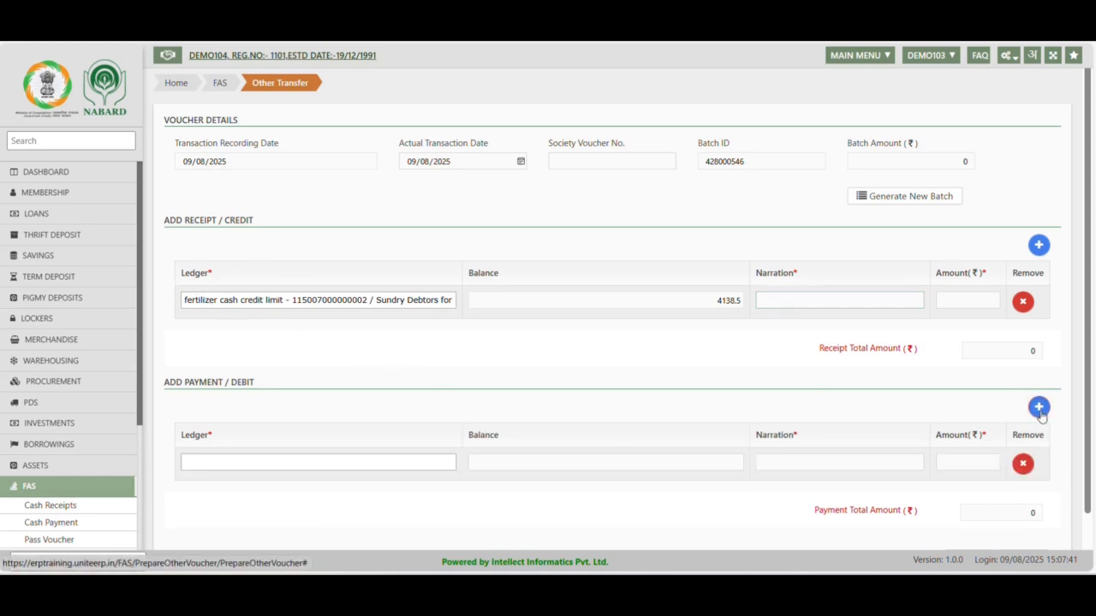
click(313, 467)
text(ifco)
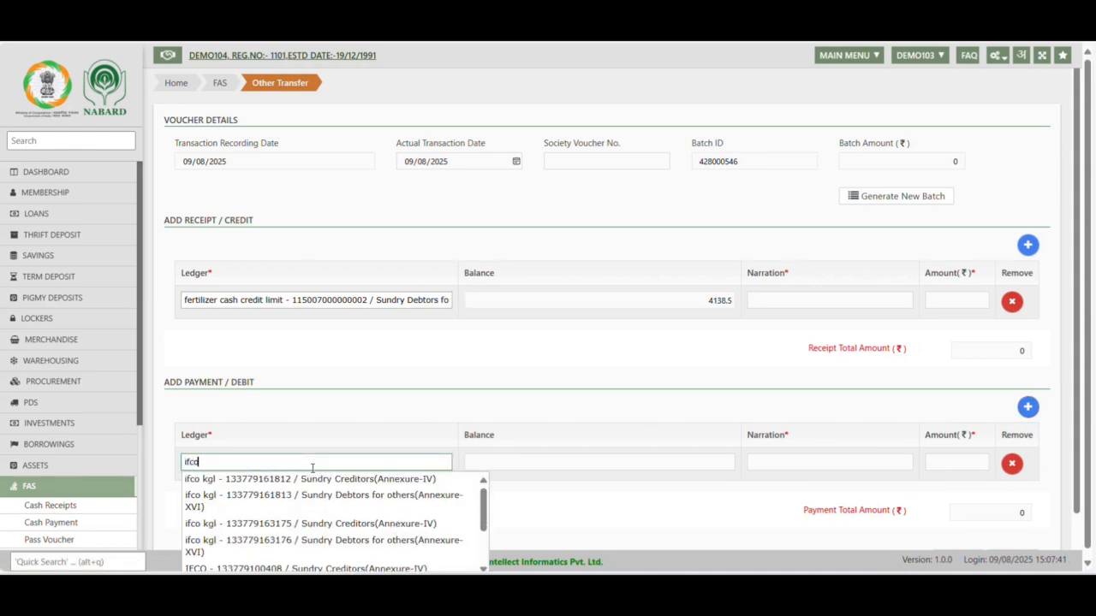
scroll(295, 539, down, 2)
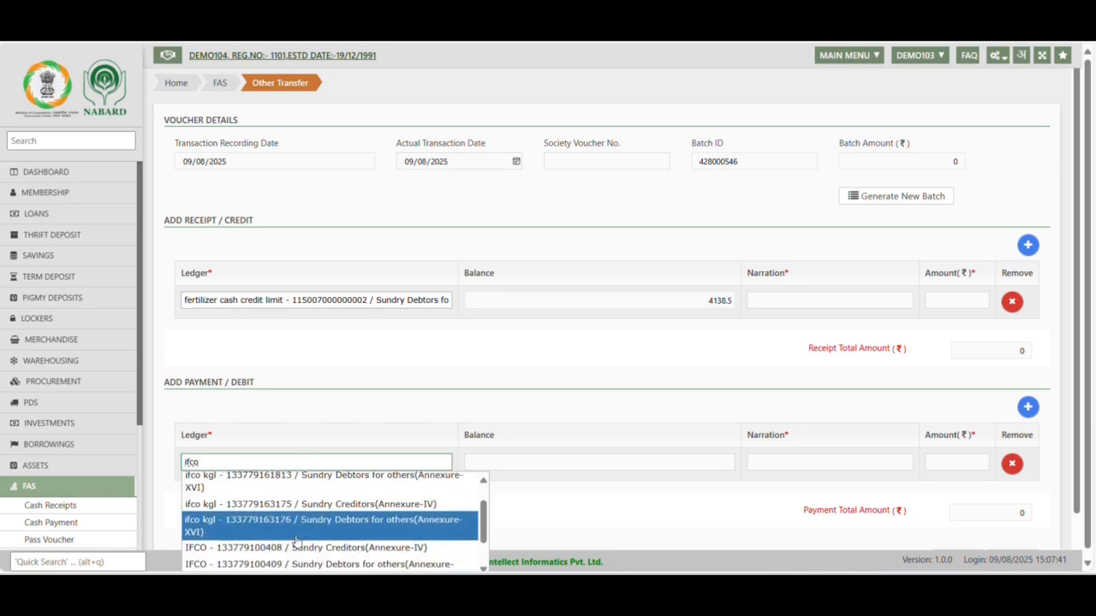
click(247, 531)
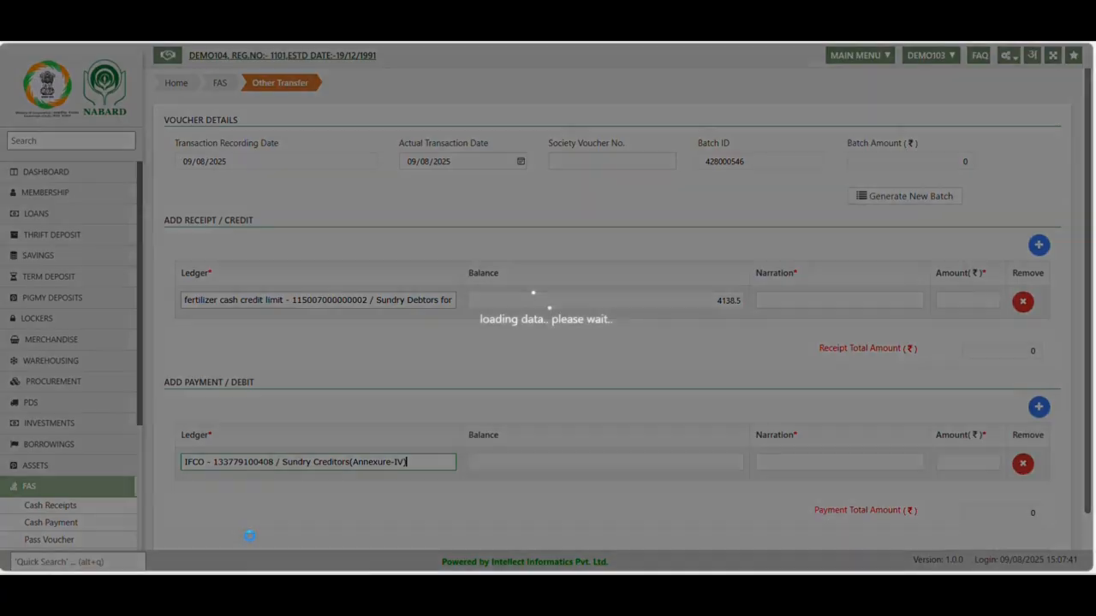
click(577, 520)
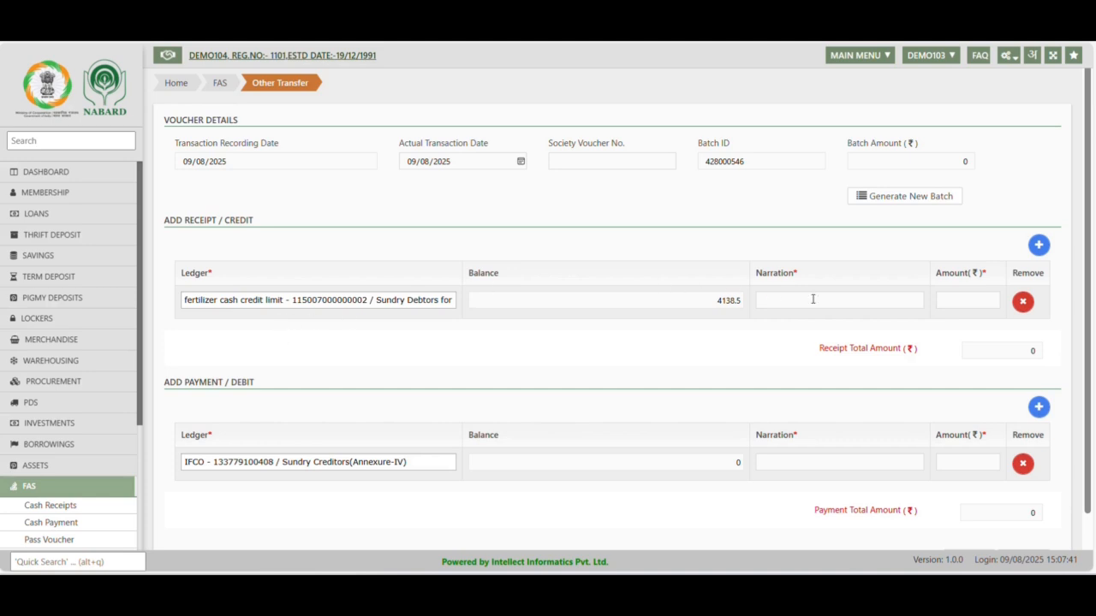
Set the fertilizer cash credit receipt amount to 100 and the IFCO payment amount to 1000
click(989, 301)
text(100)
click(957, 463)
text(1000)
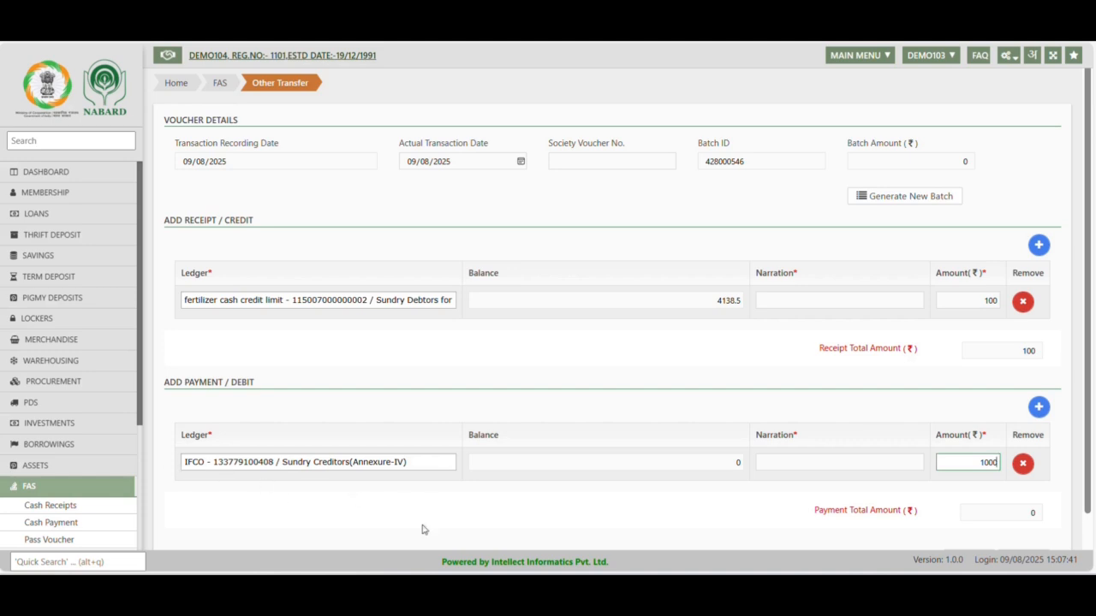
scroll(672, 570, down, 1)
click(744, 513)
scroll(806, 500, down, 1)
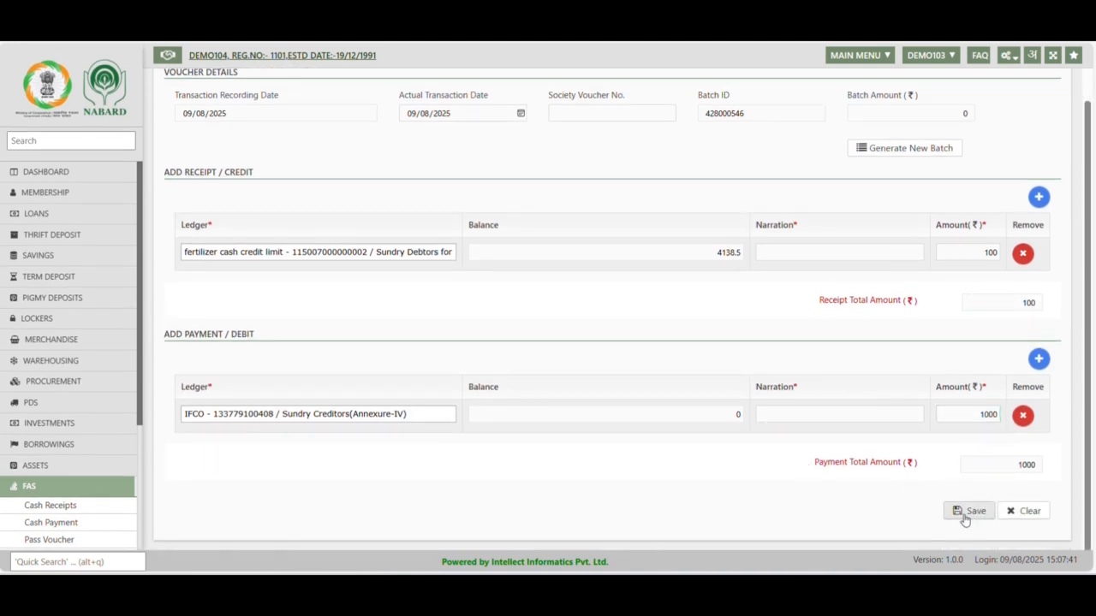
Try to save the transfer voucher and accept the day book date 09/08/2025
click(970, 511)
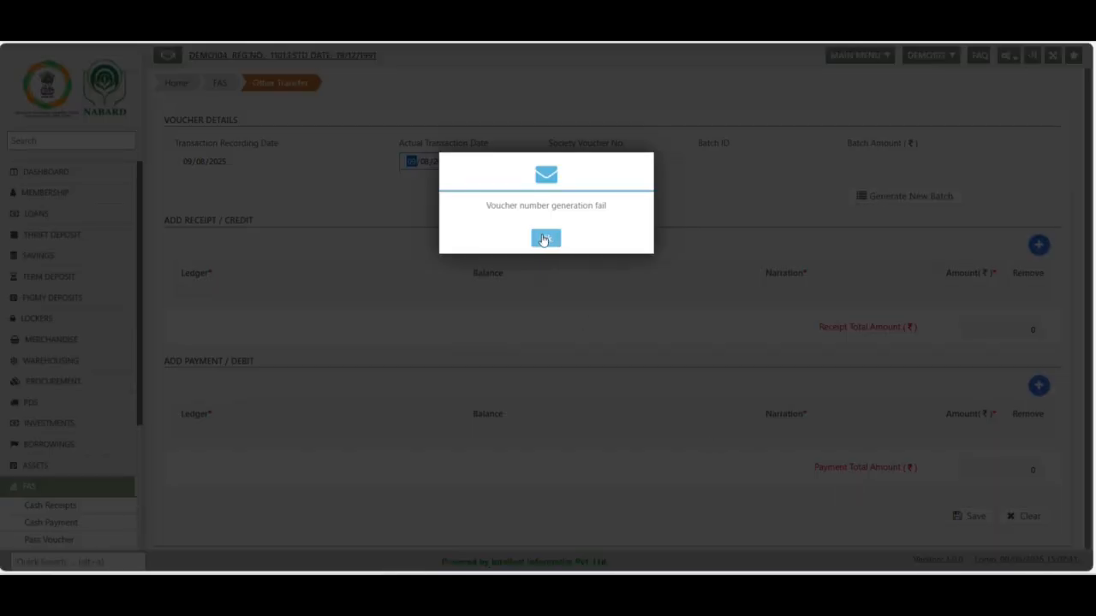
click(541, 240)
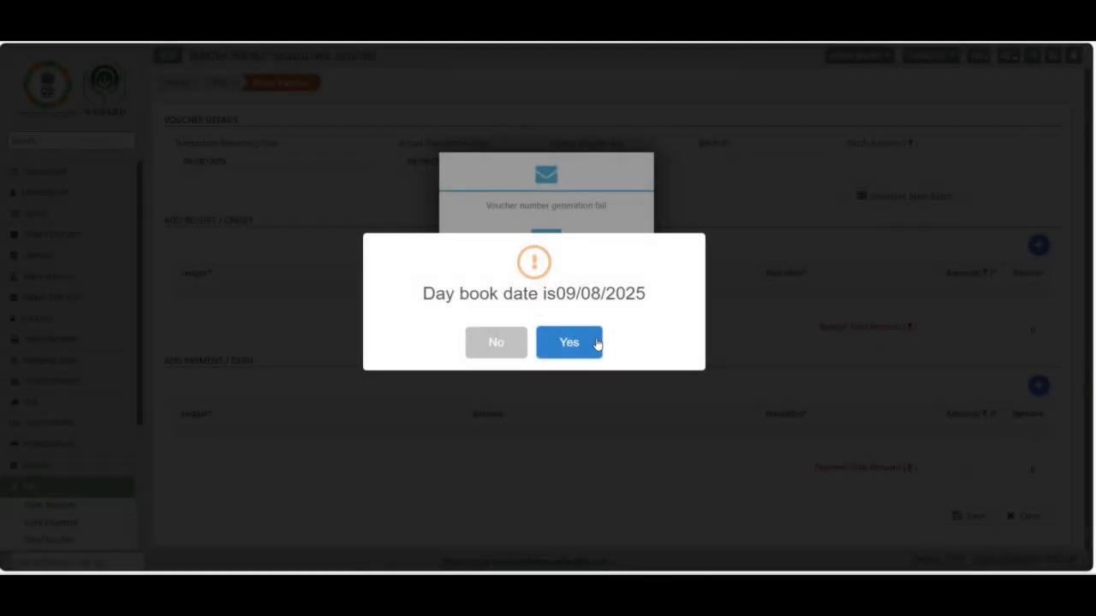
click(585, 351)
click(545, 237)
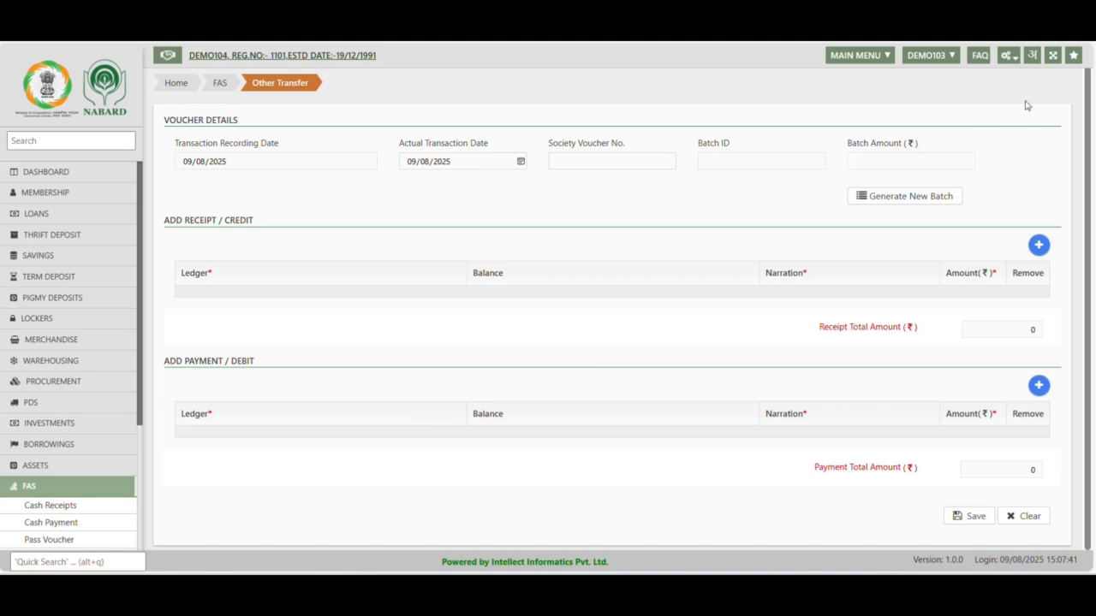
Open the Merchandise Sale Rate configuration and review the purchased items whose sale rate is not defined
click(1011, 59)
click(1011, 60)
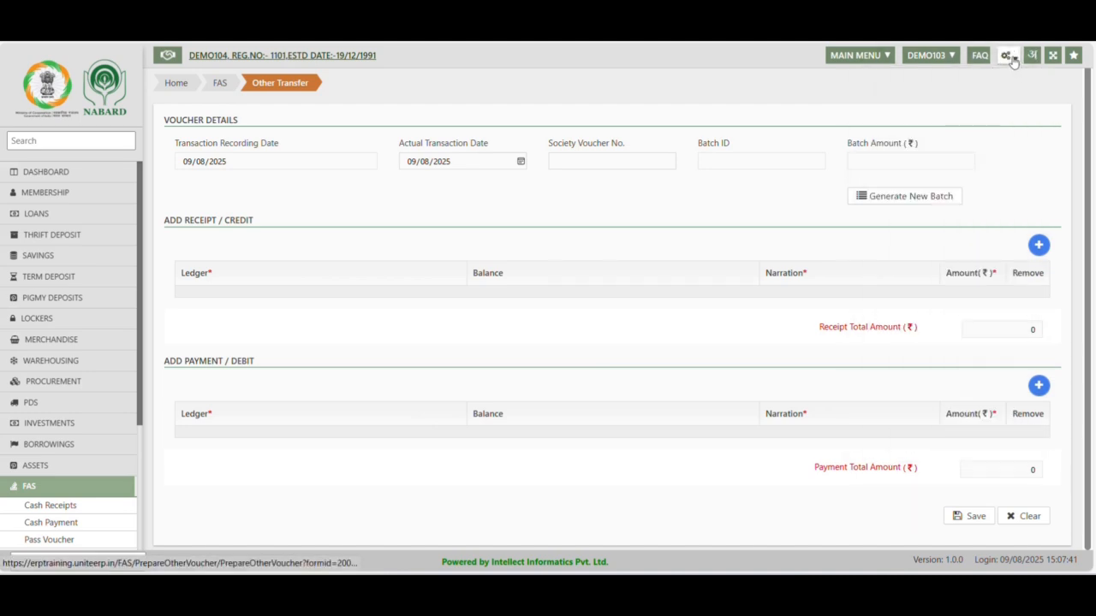
click(1012, 60)
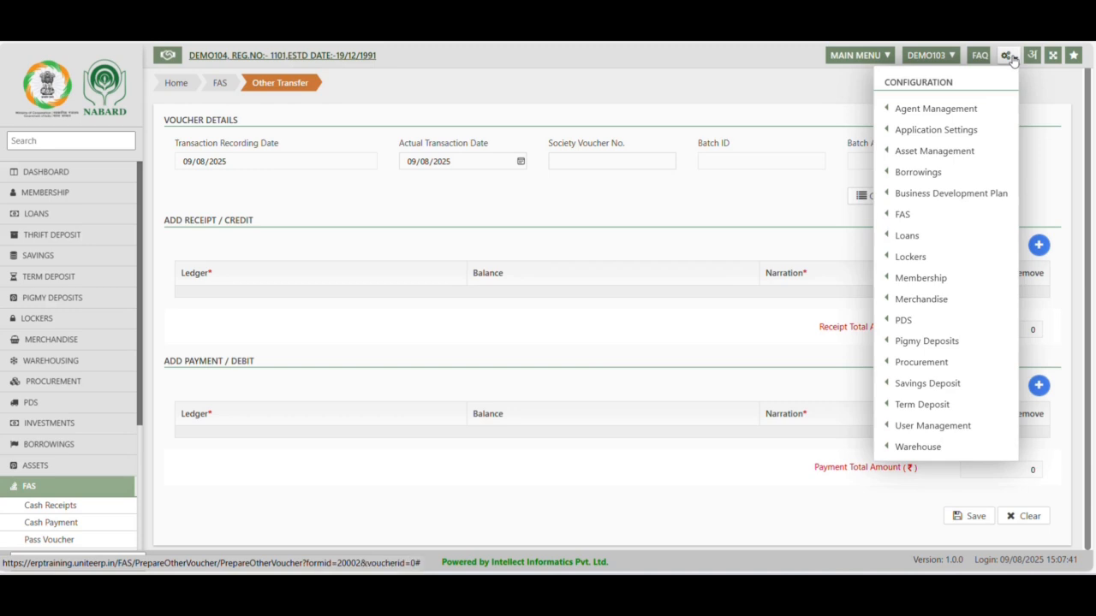
click(1011, 64)
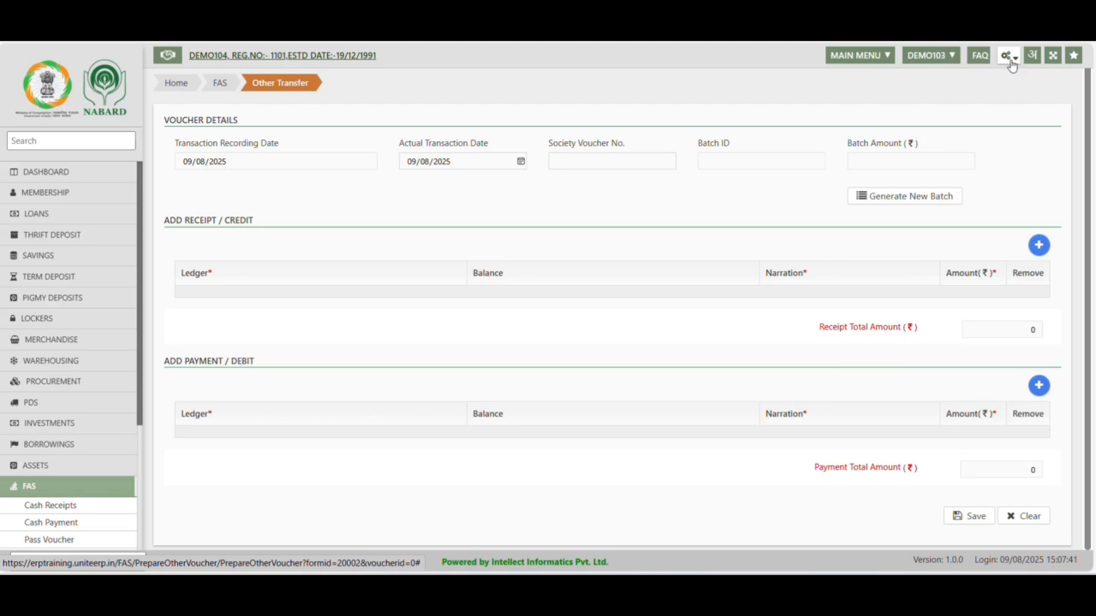
click(1011, 64)
mouse_move(921, 298)
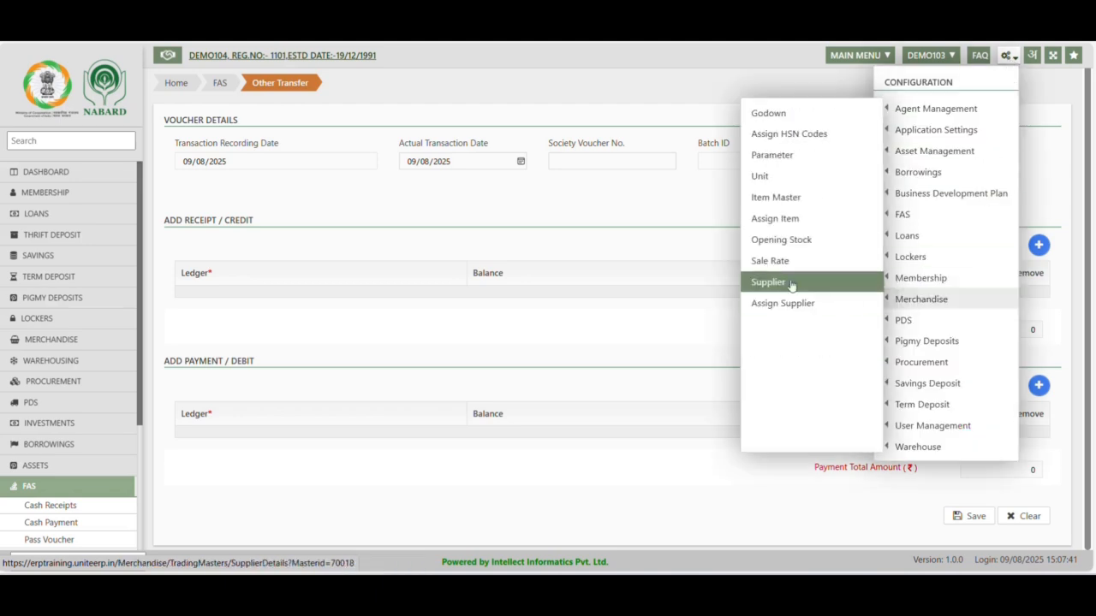
click(767, 268)
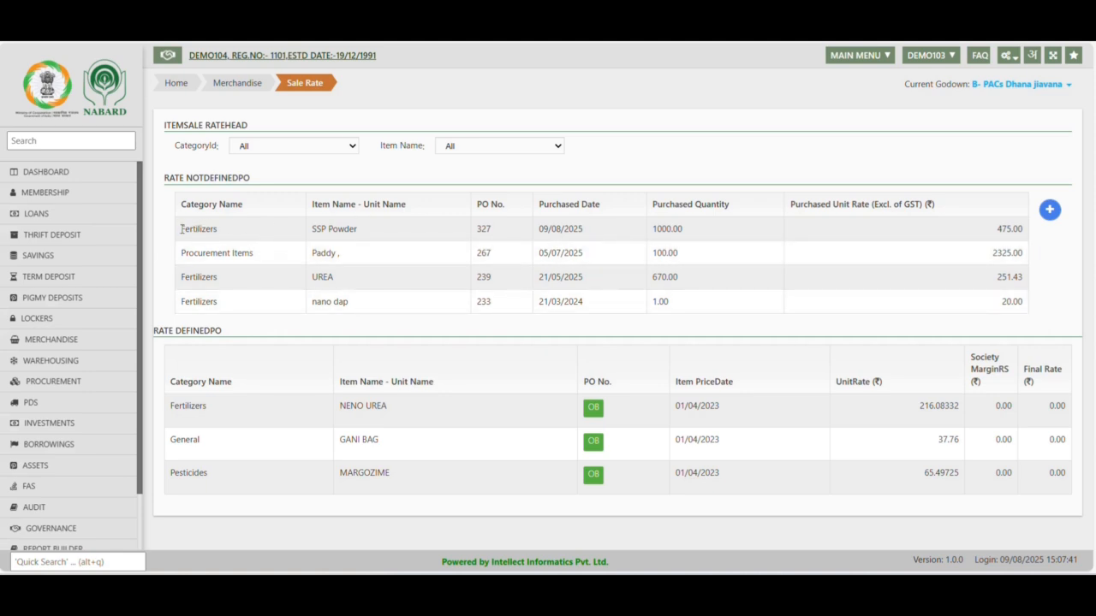
drag(183, 229, 668, 301)
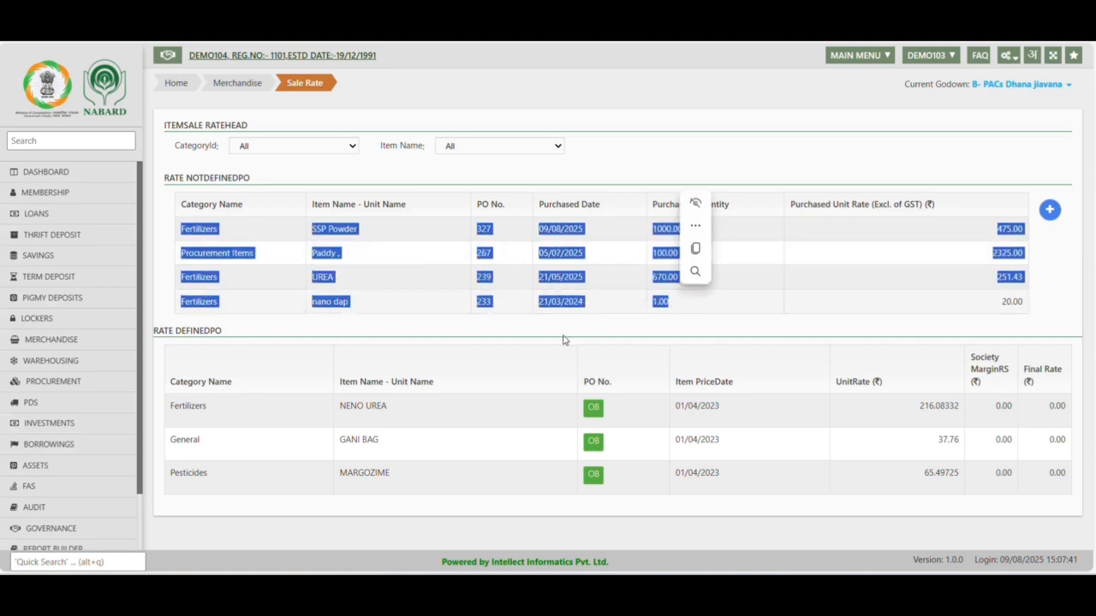
click(679, 325)
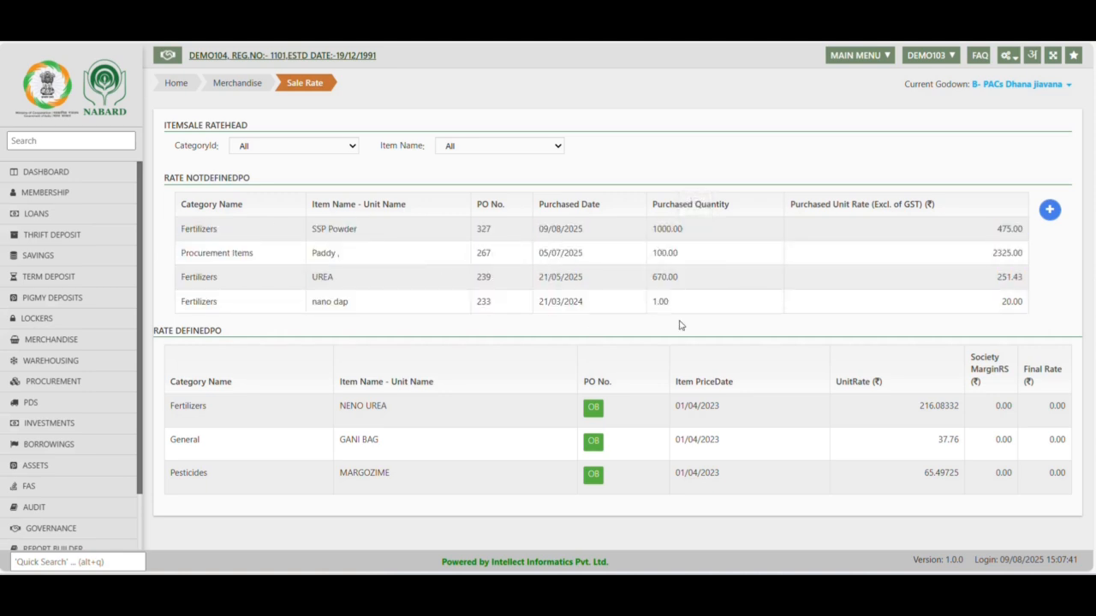
Start a new item sale rate with invoice date 09/08/2025 and PO number 327
click(1050, 210)
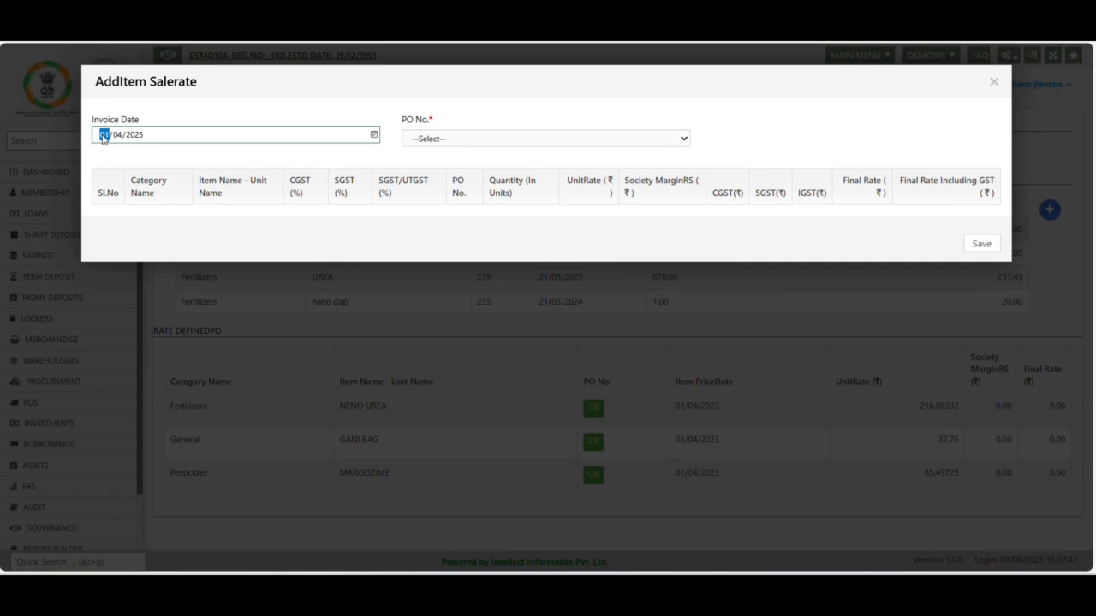
text(09/08)
key(Tab)
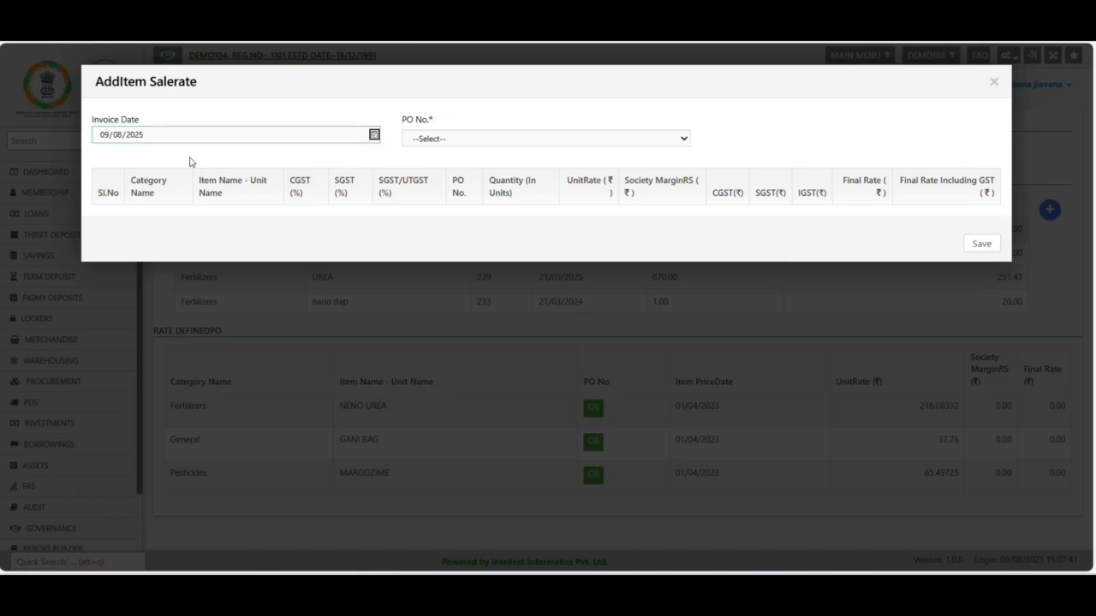
key(Tab)
key(Tab)
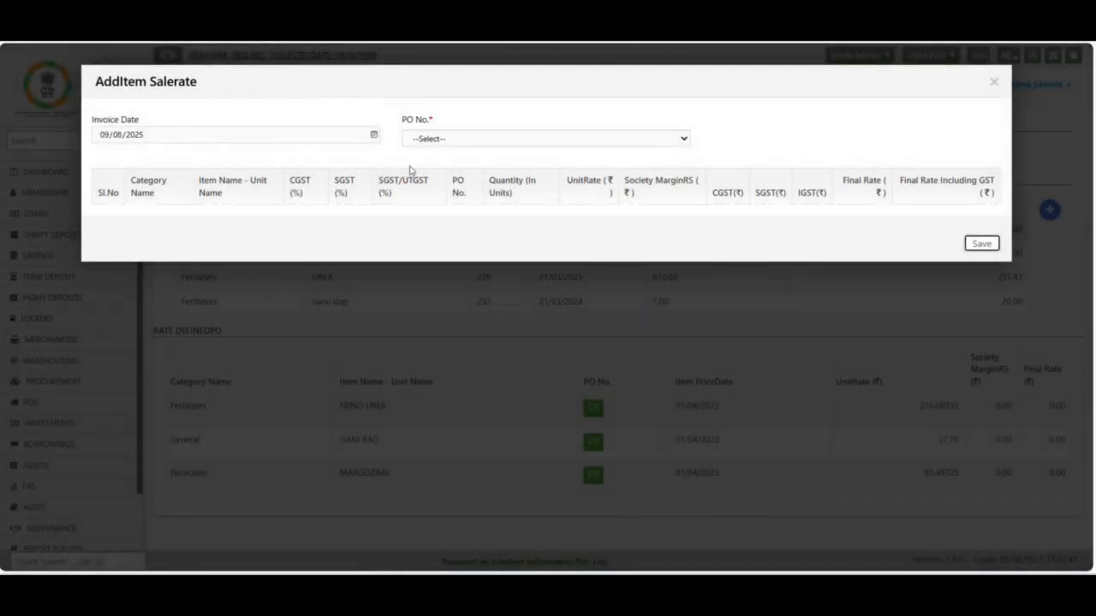
click(863, 143)
click(464, 142)
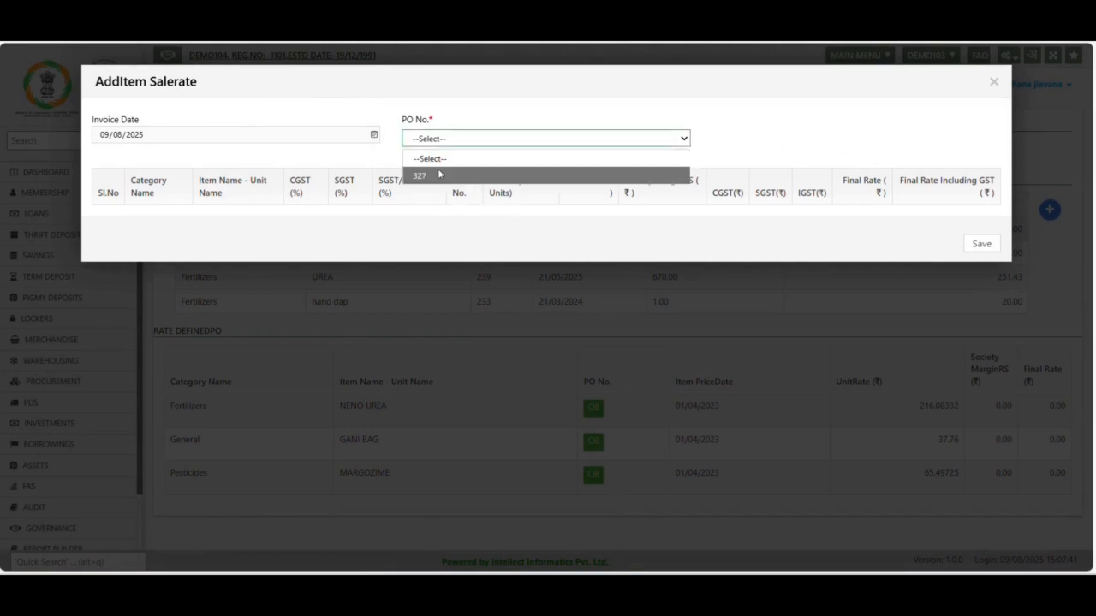
click(439, 175)
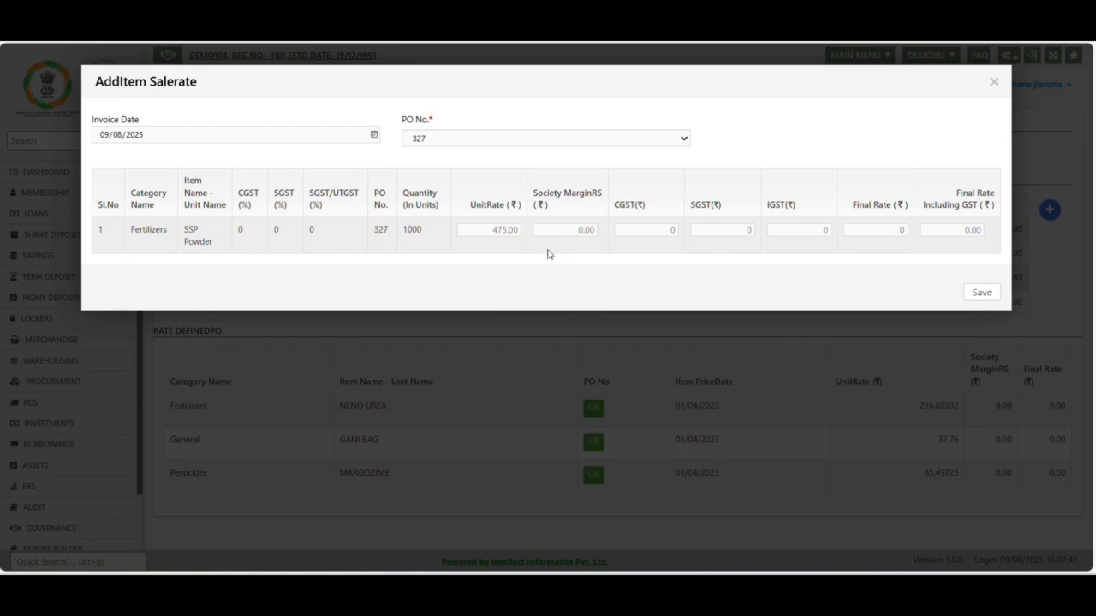
Set the final rate including GST for SSP Powder to 500
click(487, 229)
drag(487, 229, 526, 237)
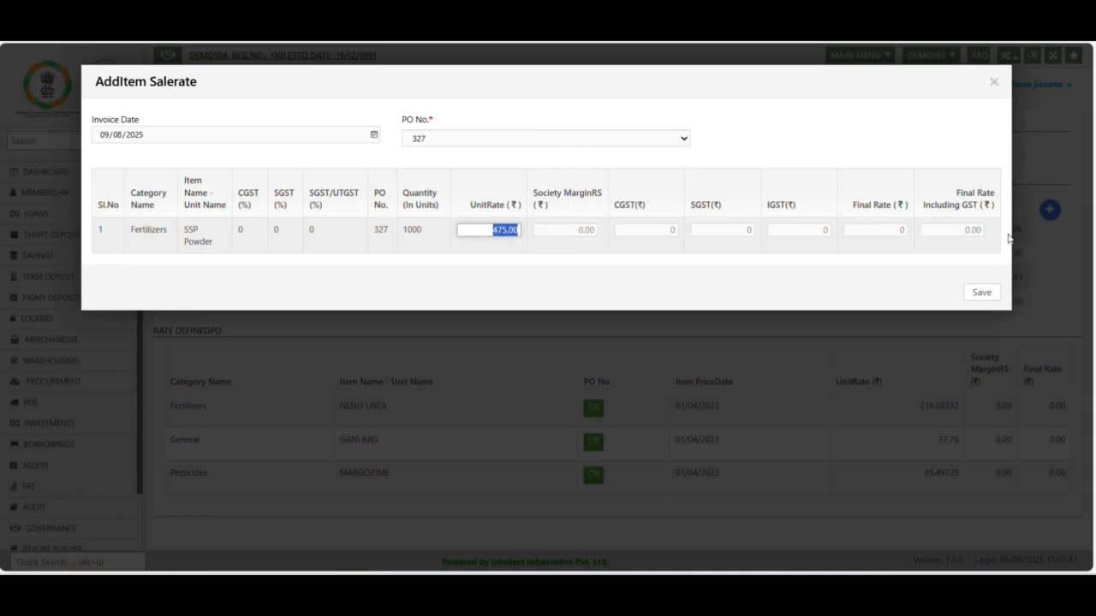
click(971, 229)
double_click(970, 229)
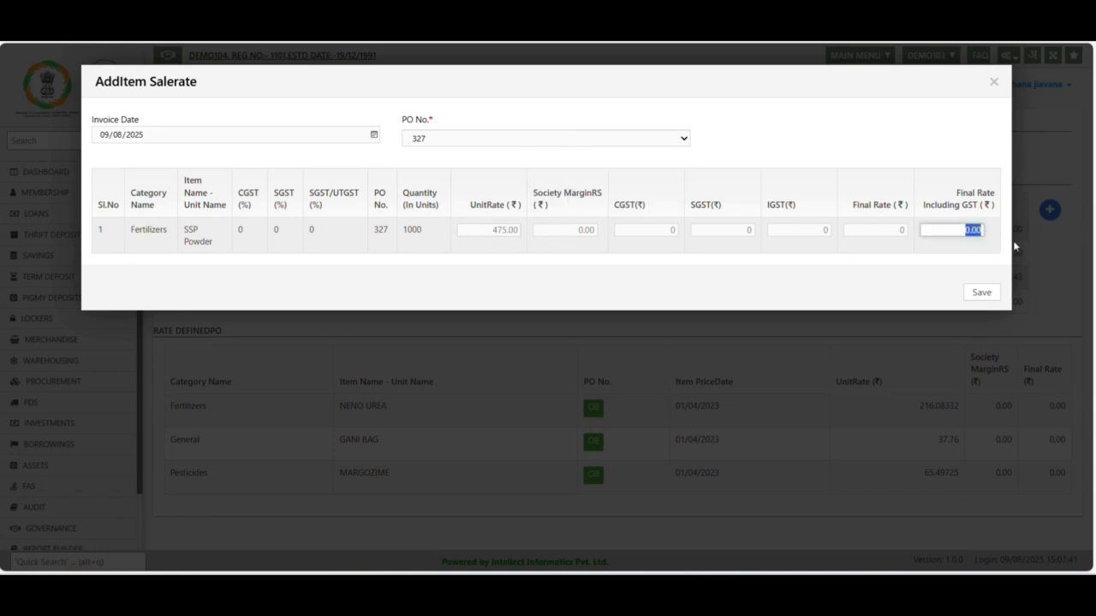
text(500)
click(941, 258)
Check the society margin calculated for SSP Powder and save the item sale rate
click(555, 226)
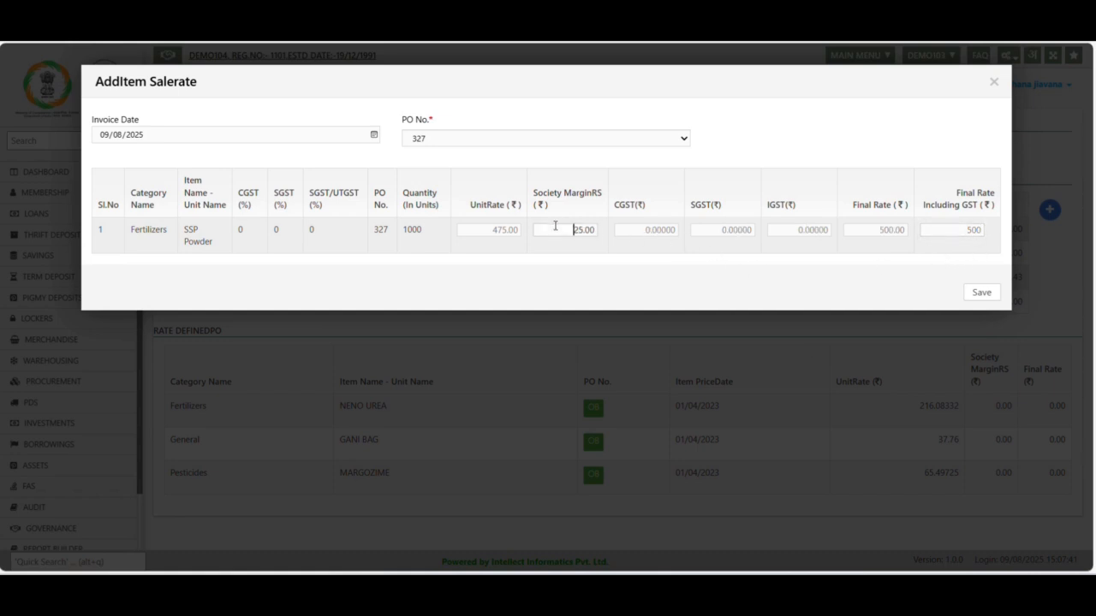
drag(555, 228, 613, 231)
click(535, 195)
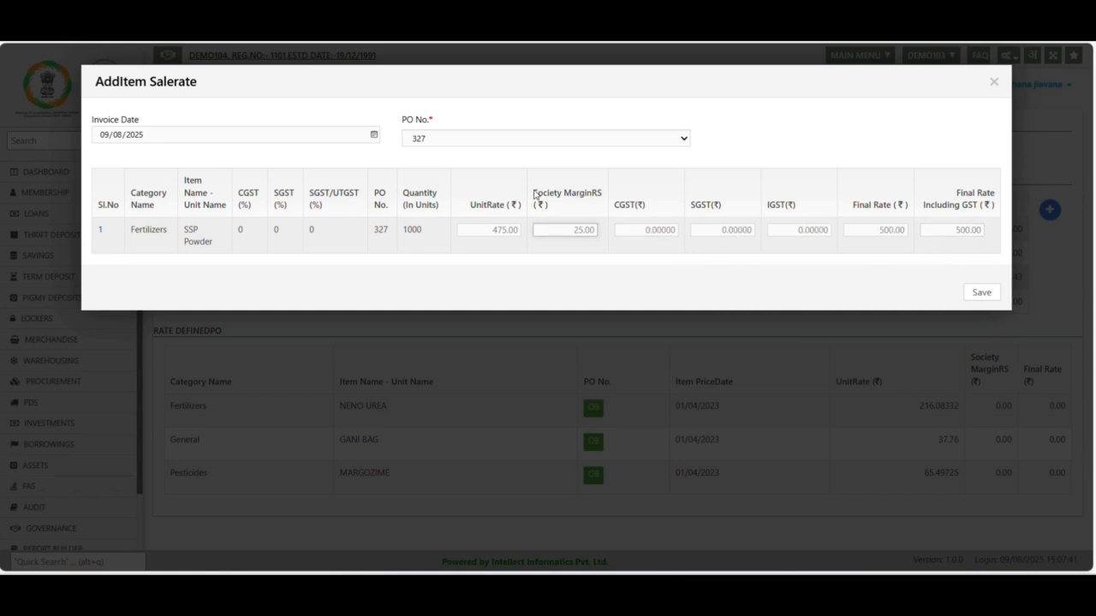
double_click(535, 195)
click(589, 226)
click(984, 293)
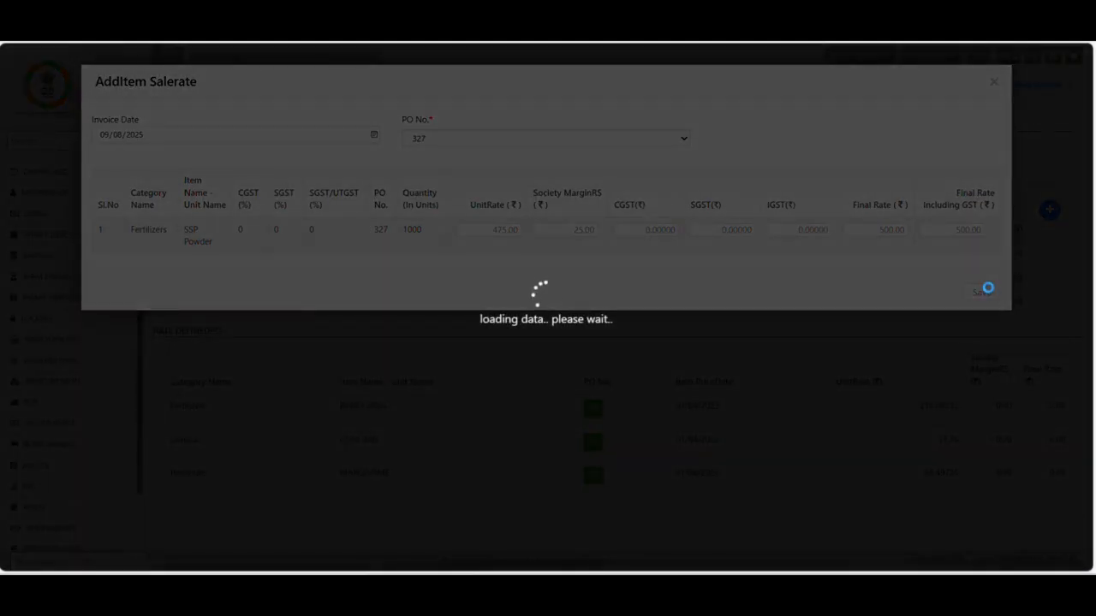